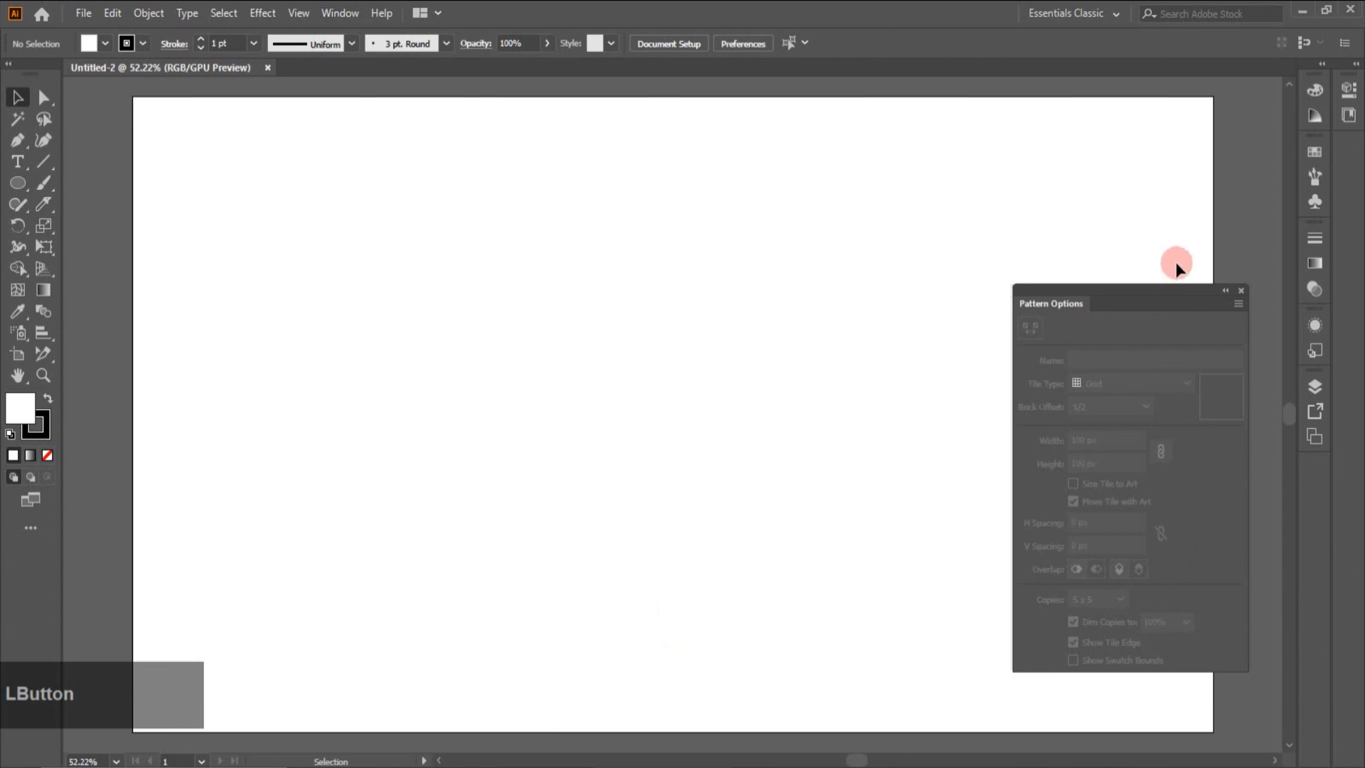
Close the Pattern Options panel and draw a circle about 127 px across on the artboard.
drag(1116, 289, 1116, 269)
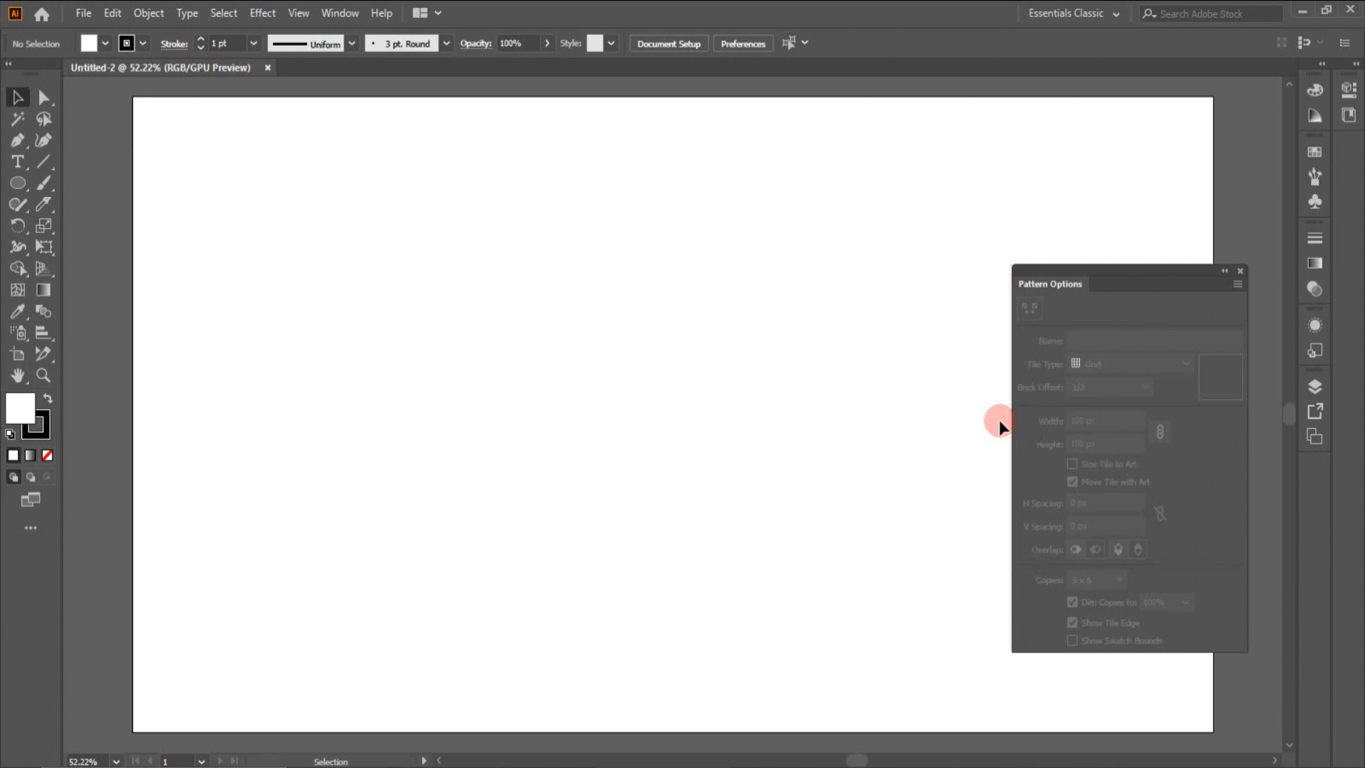
click(1240, 272)
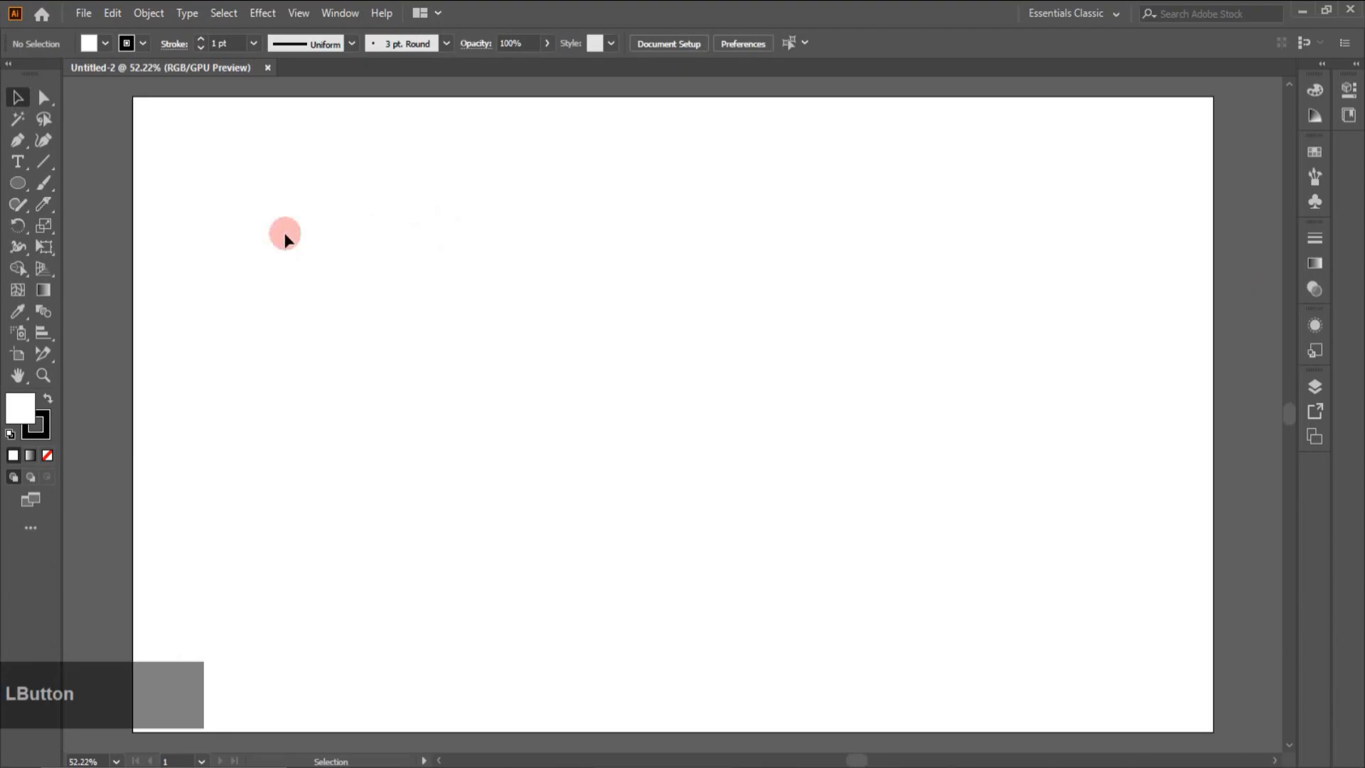
click(17, 183)
drag(346, 305, 416, 376)
Fill the circle with red and set its stroke weight to 8 pt.
click(141, 44)
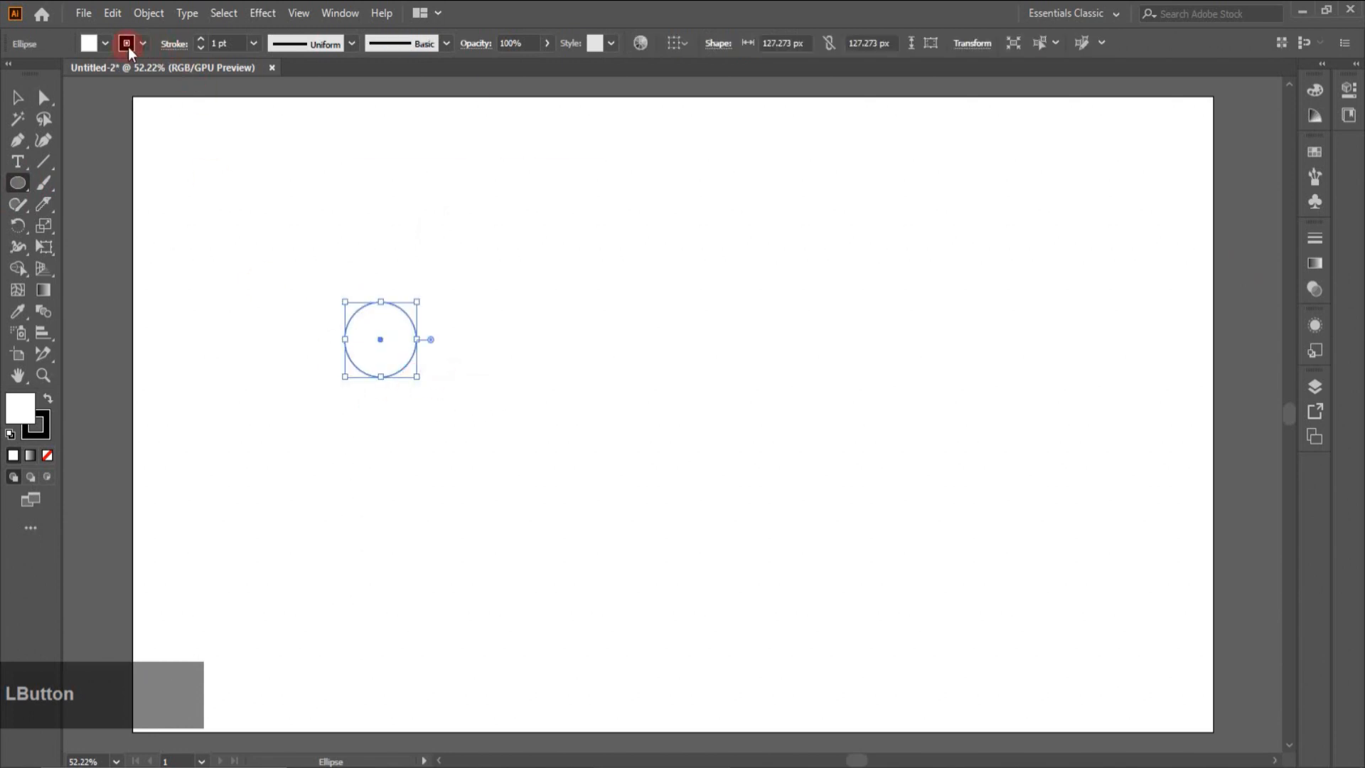
click(109, 44)
click(59, 74)
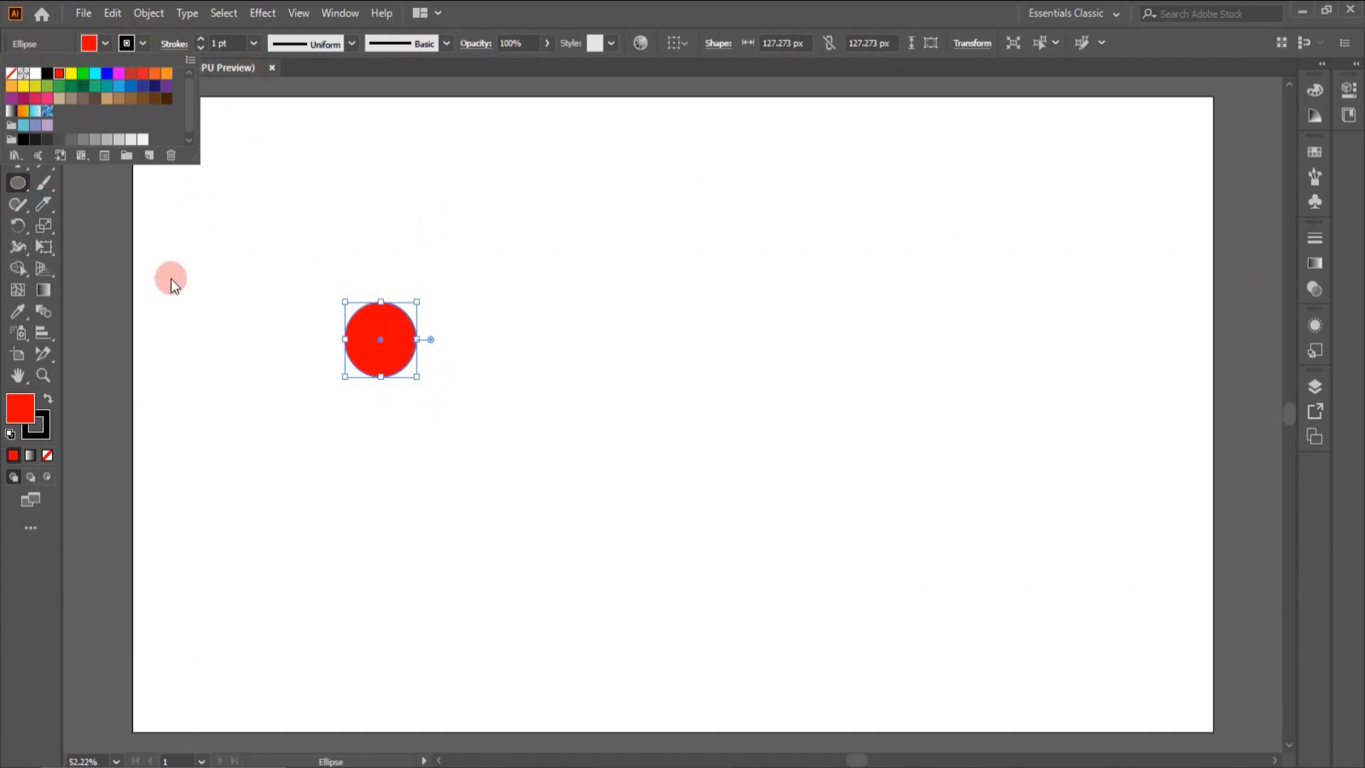
click(253, 44)
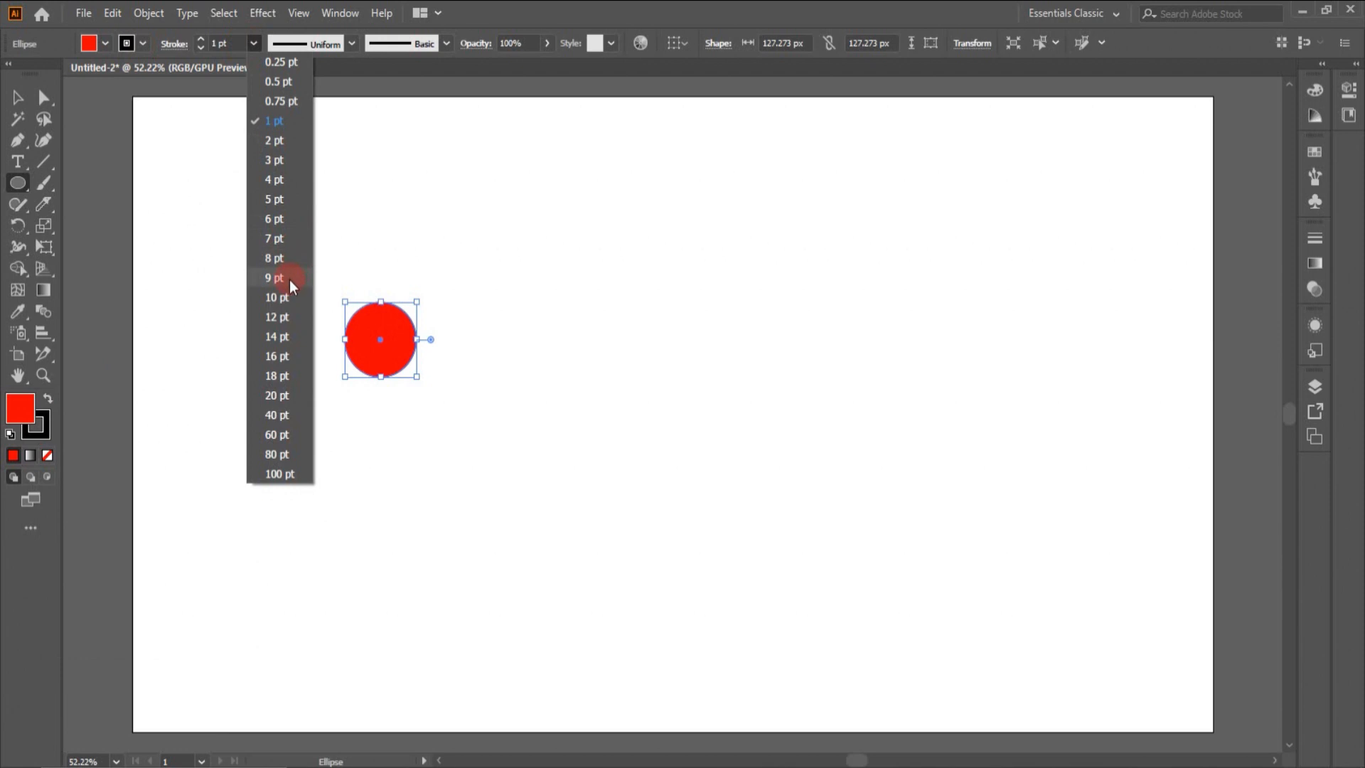
click(276, 258)
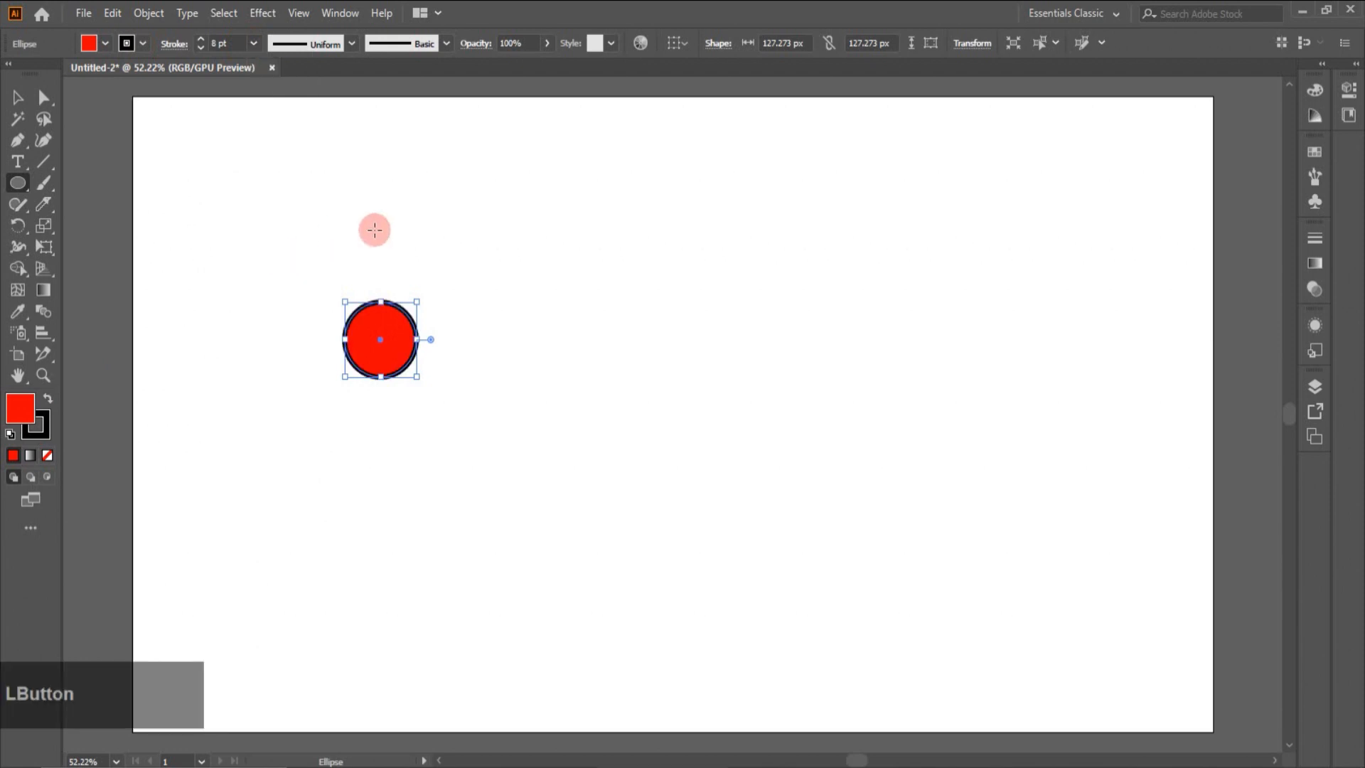
Scale the circle down to about 116 px across and move it toward the middle of the artboard.
click(34, 100)
drag(417, 375, 602, 372)
Make a new pattern from the red circle and dismiss the notice about the added swatch.
click(135, 13)
mouse_move(200, 498)
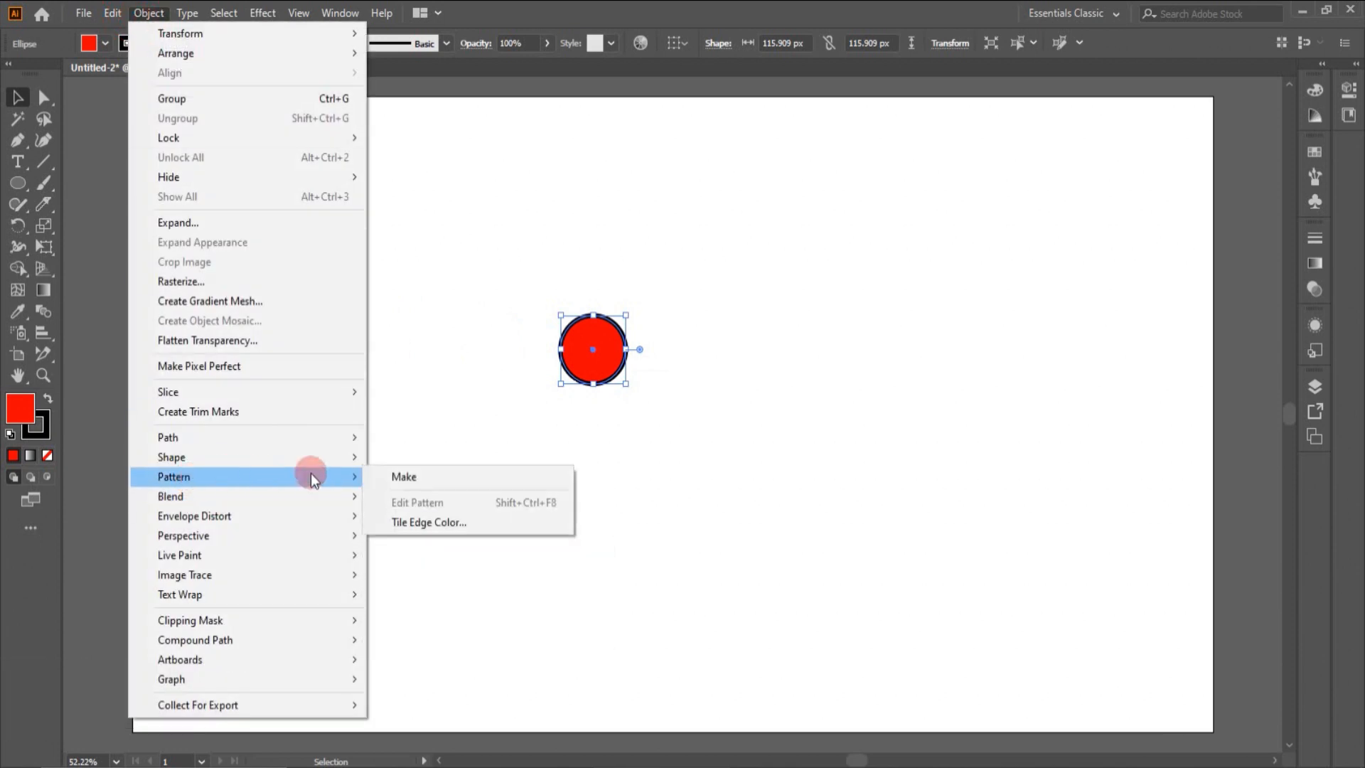
click(401, 475)
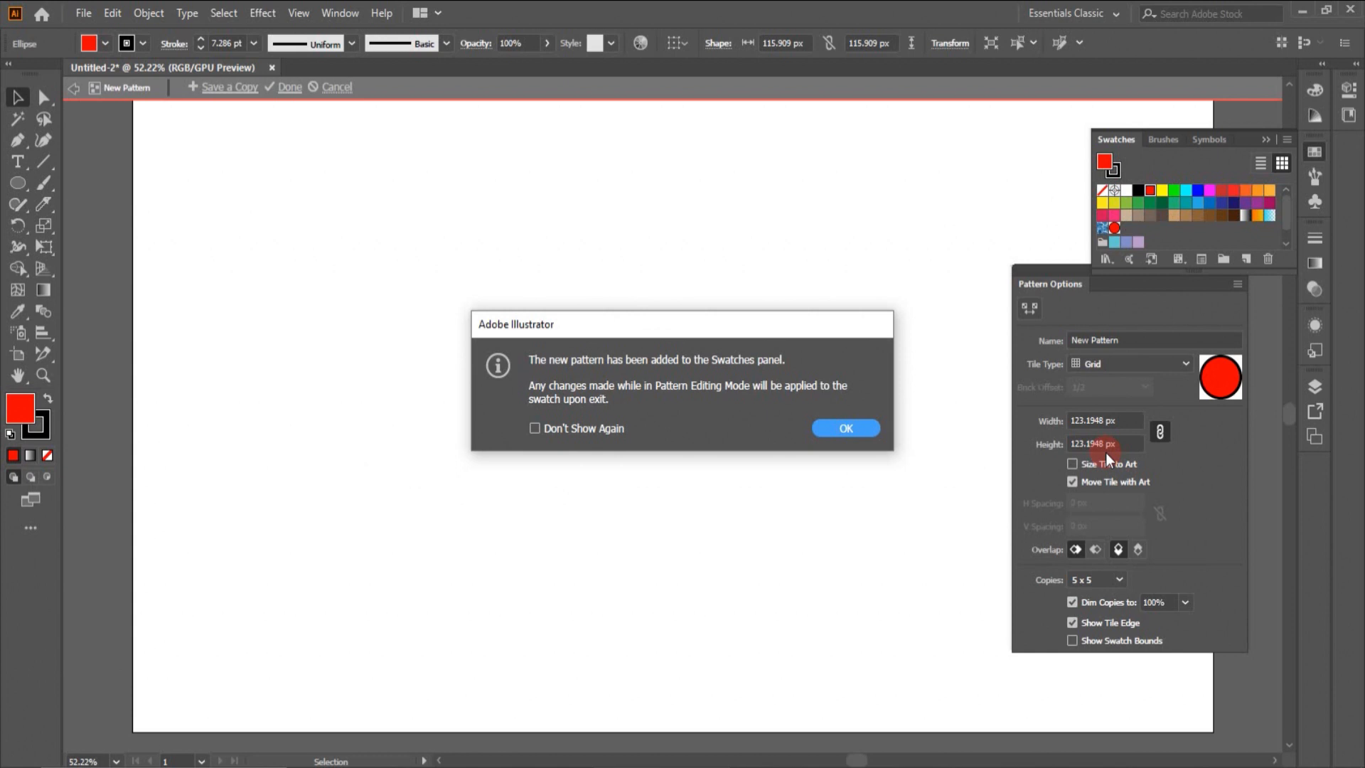
click(844, 428)
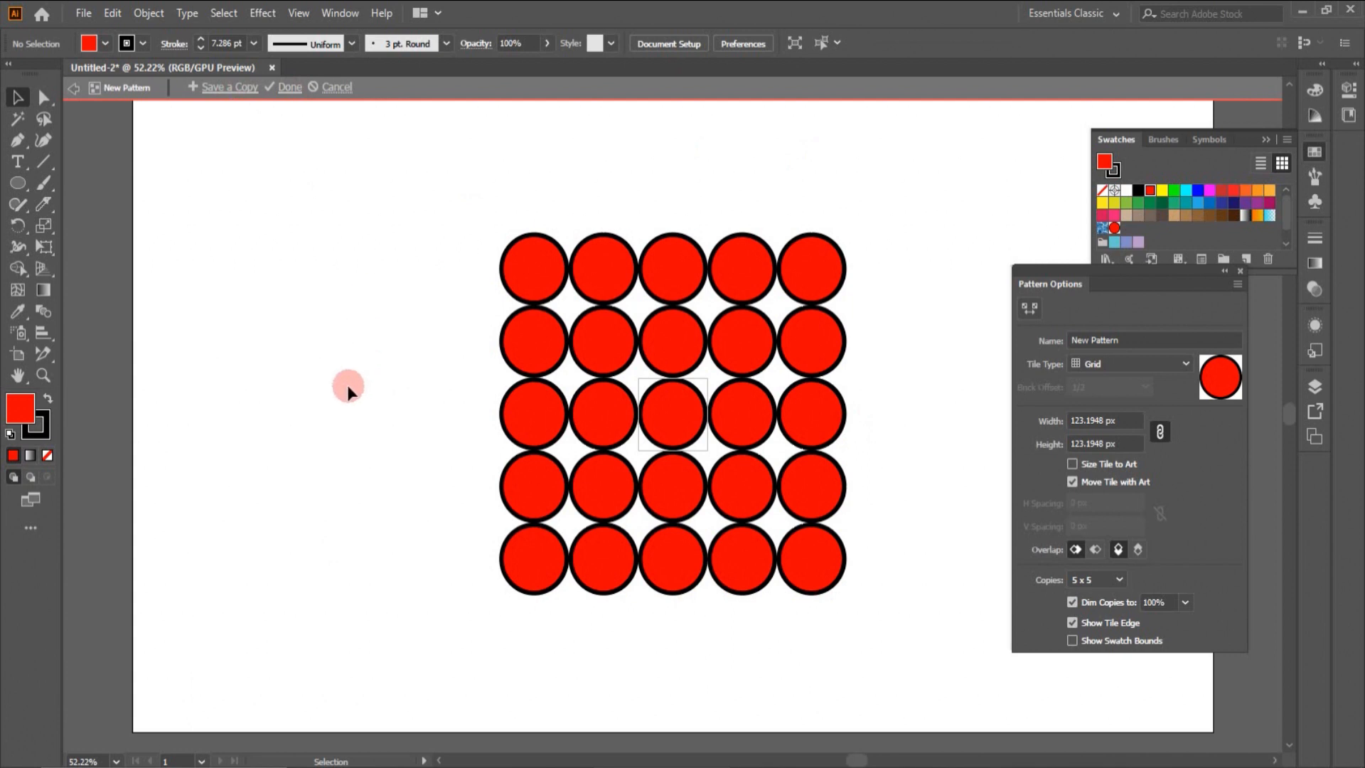
Activate the Pattern Tile Tool and switch it off again.
click(1028, 304)
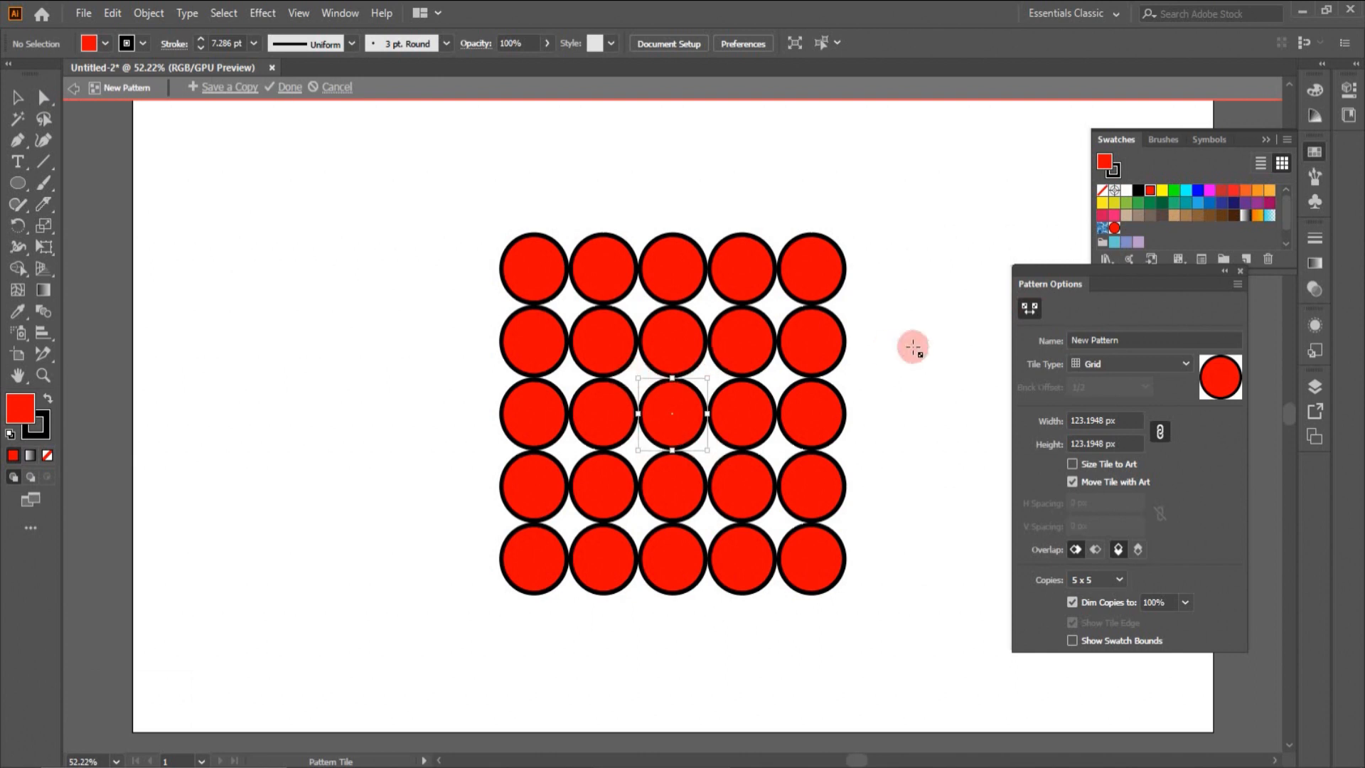
click(1030, 310)
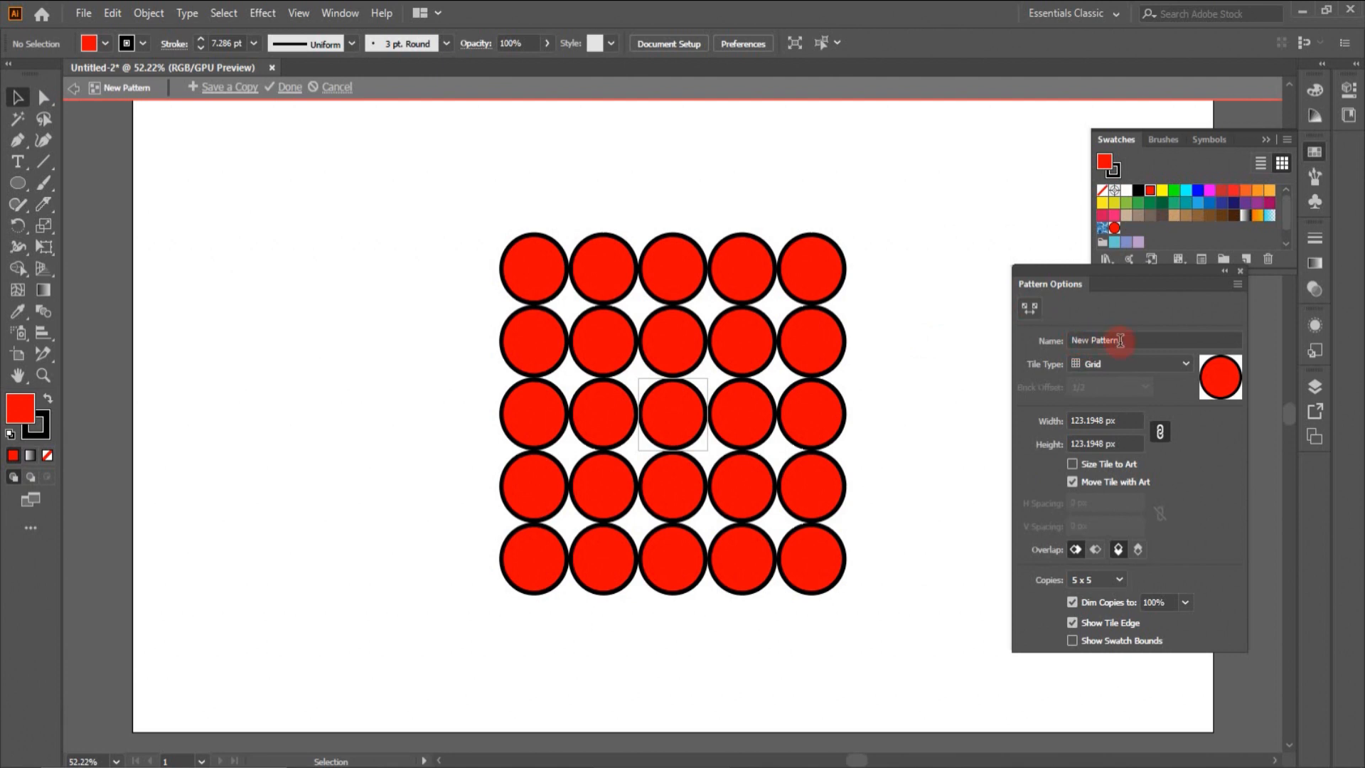
Try the tile types Brick by Row, Brick by Column, Hex by Column and Hex by Row on the pattern.
click(1186, 363)
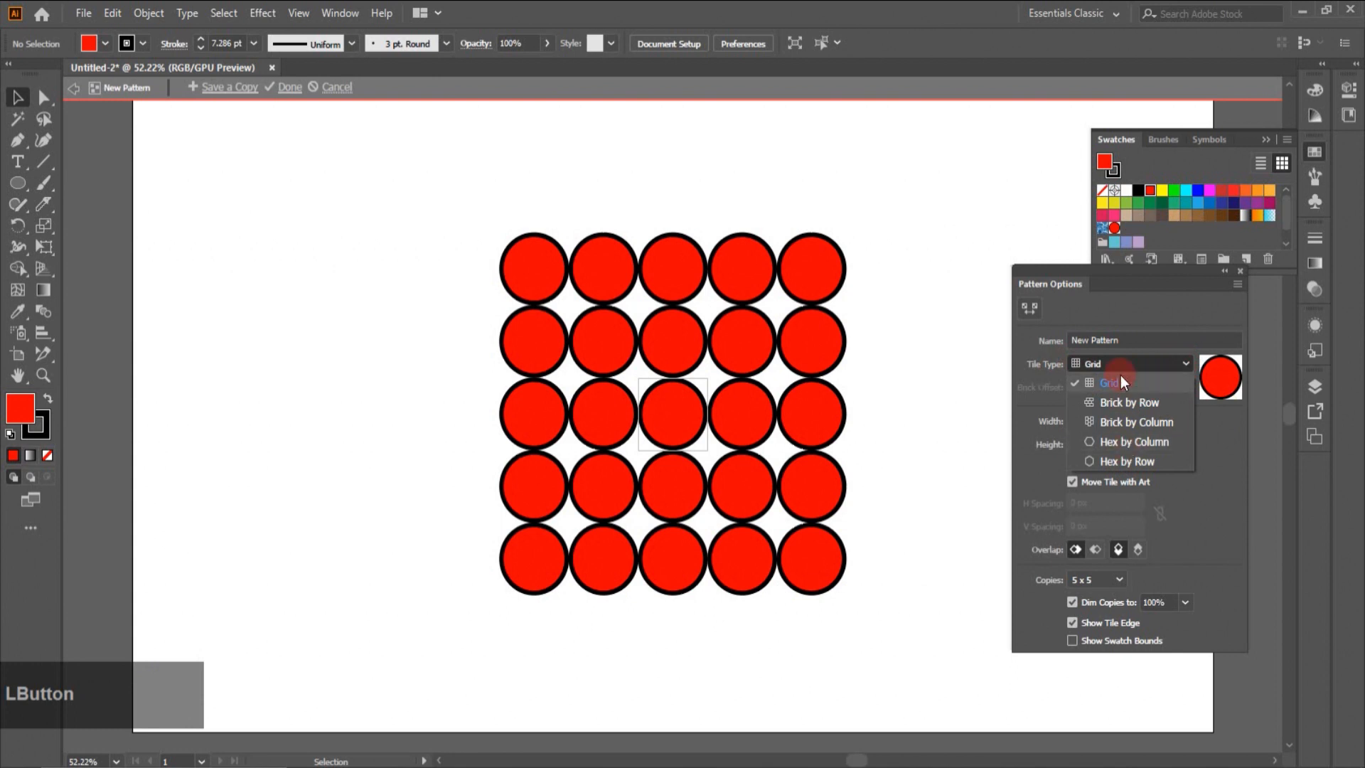
click(1124, 402)
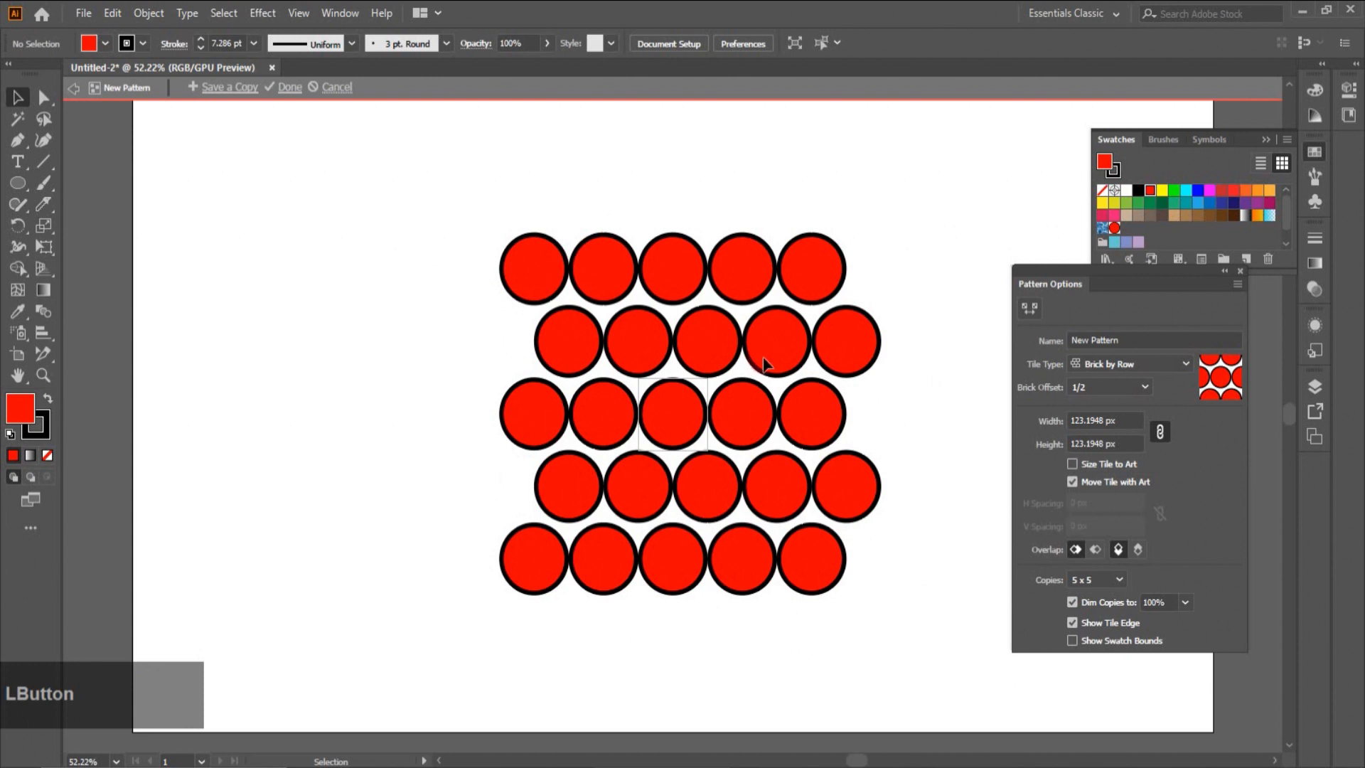
click(1185, 363)
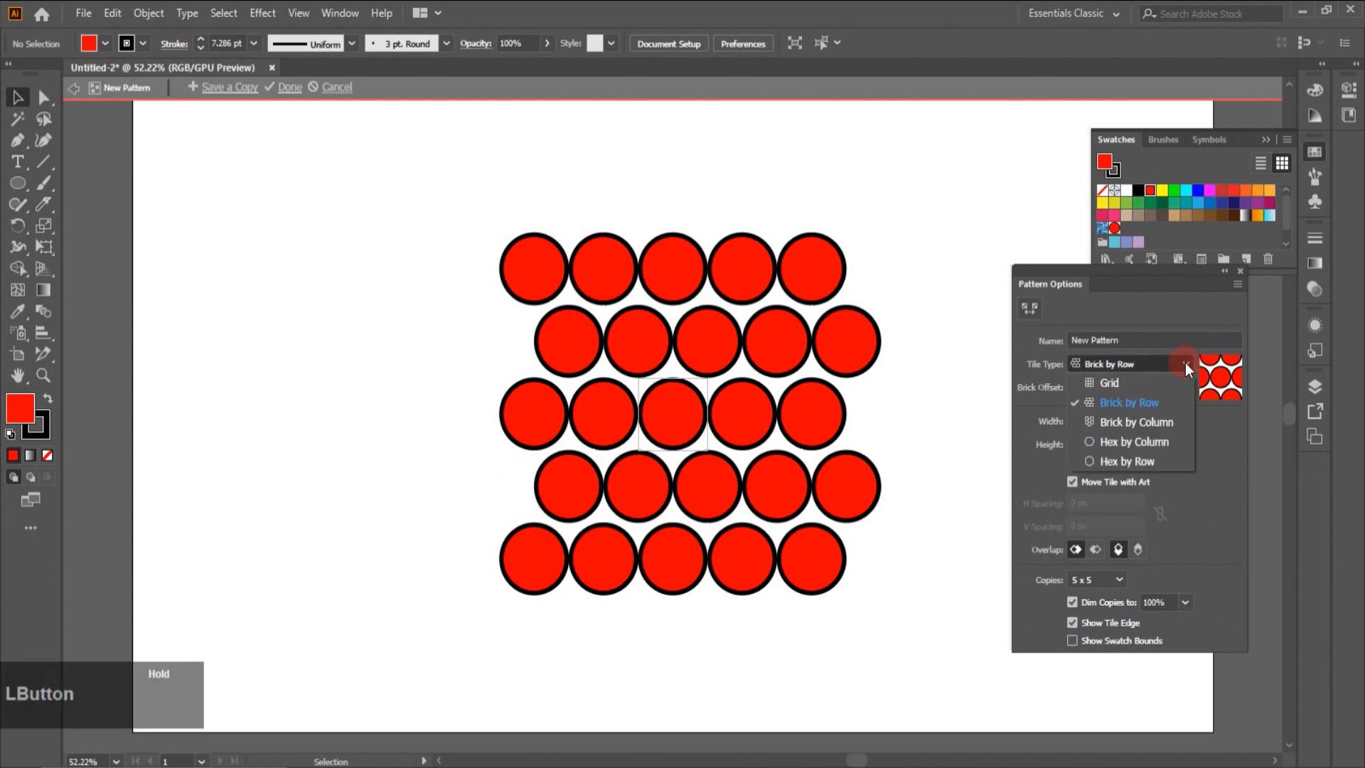
click(1145, 423)
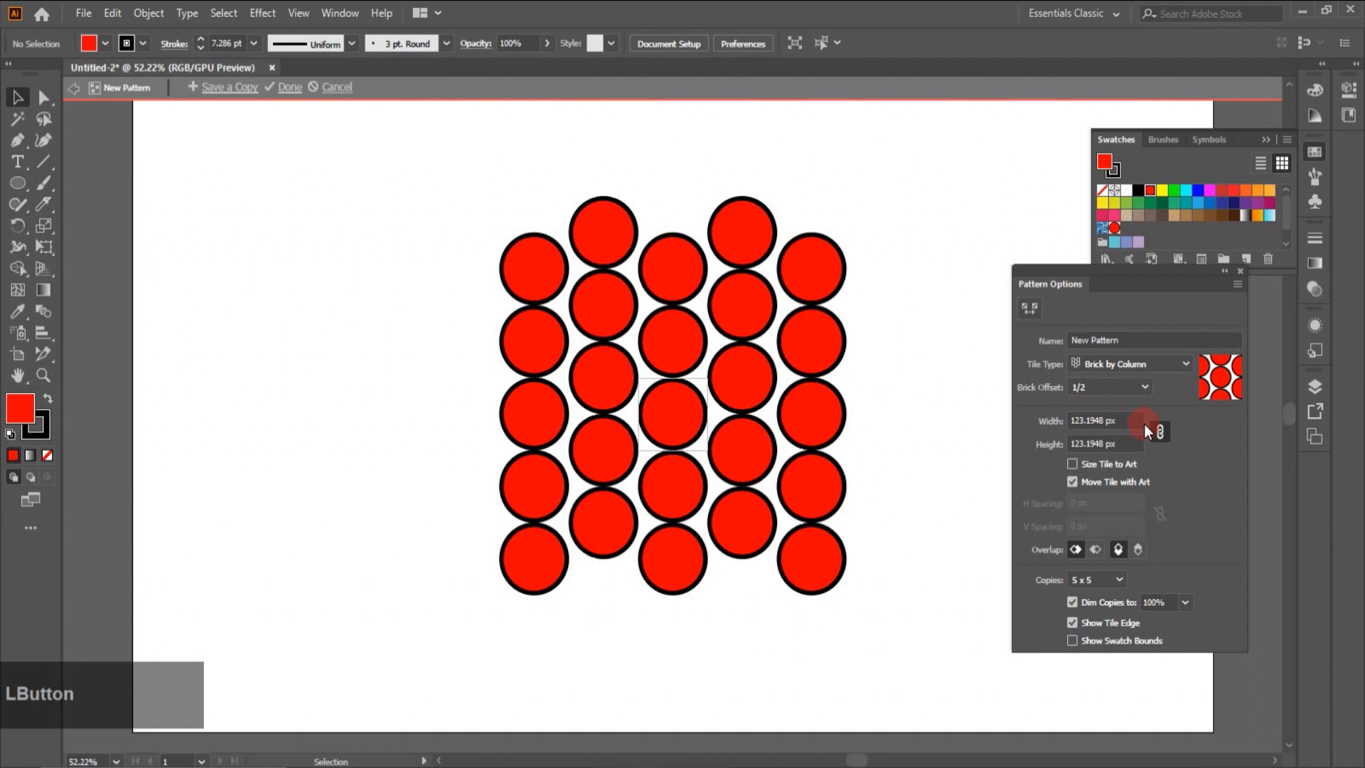
click(1186, 363)
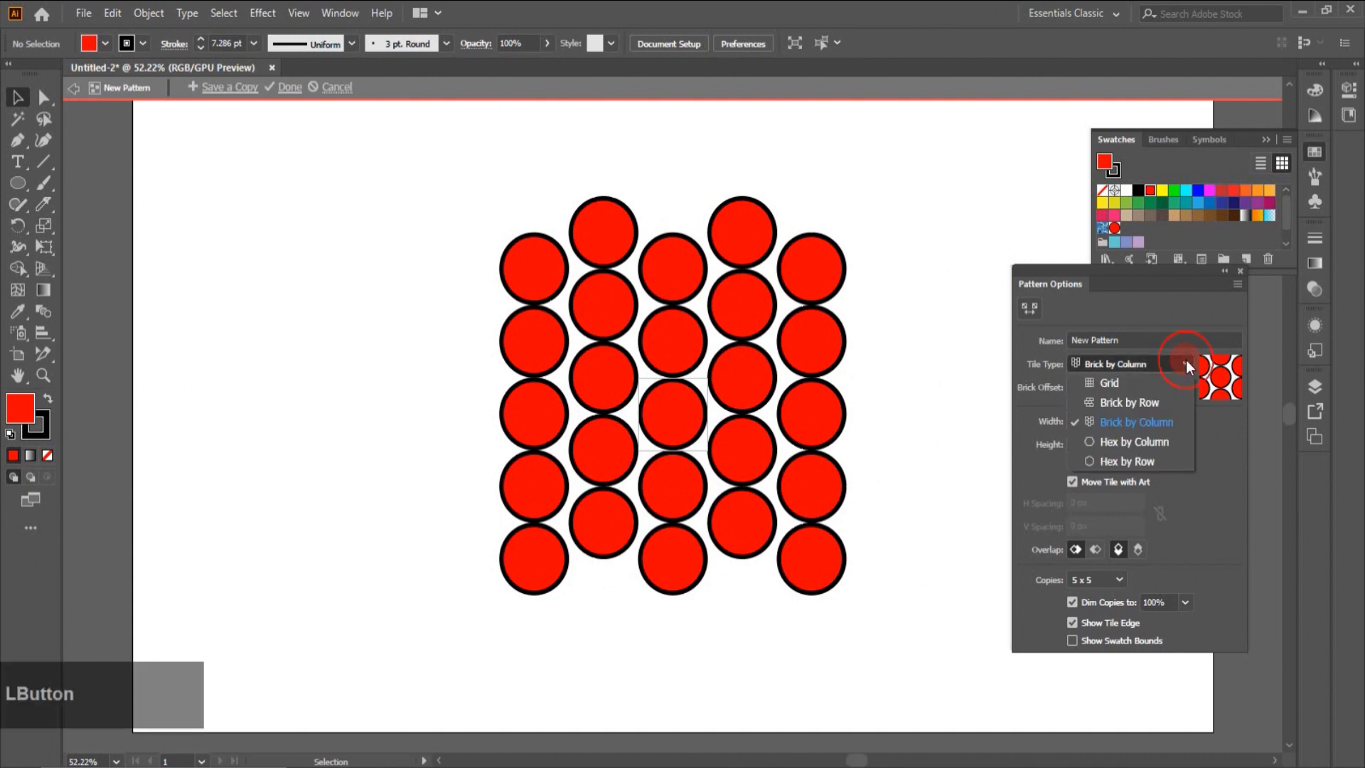
click(1158, 442)
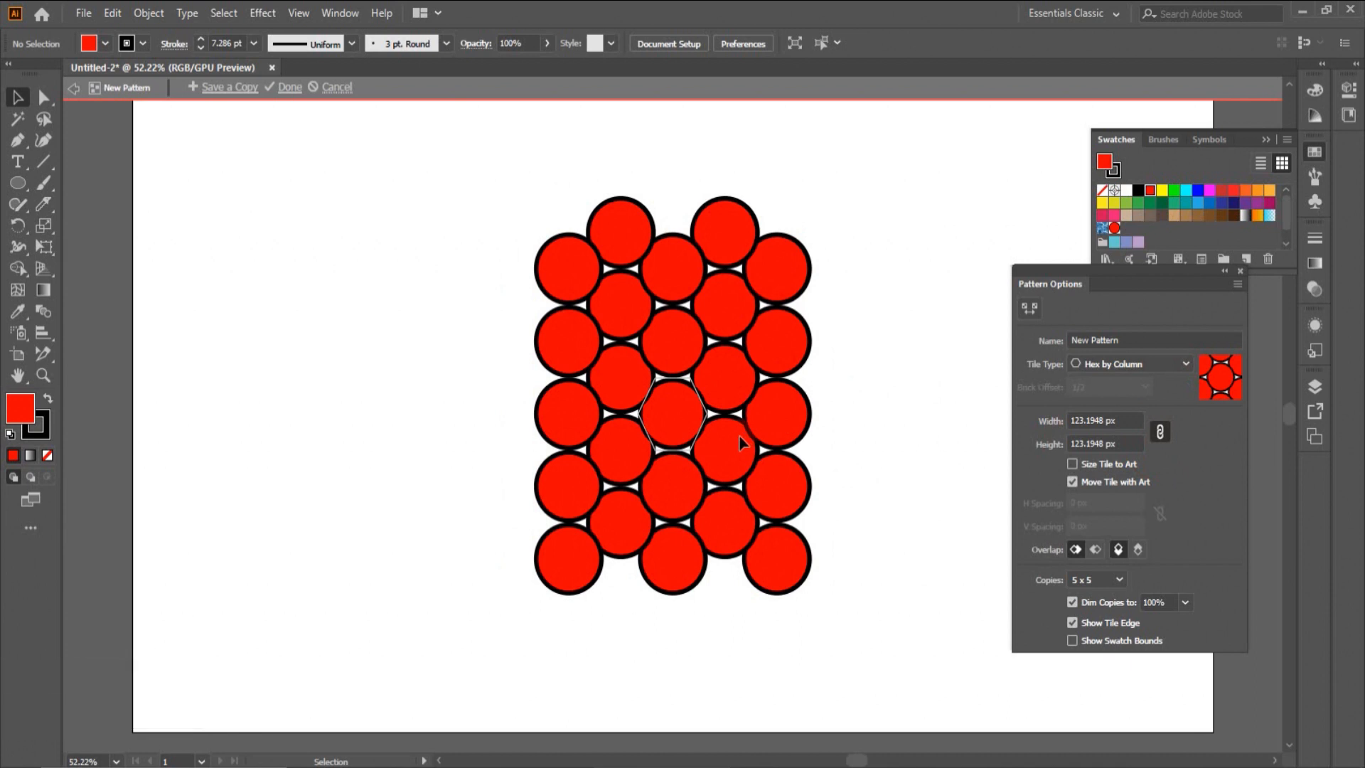
click(1181, 368)
click(1138, 462)
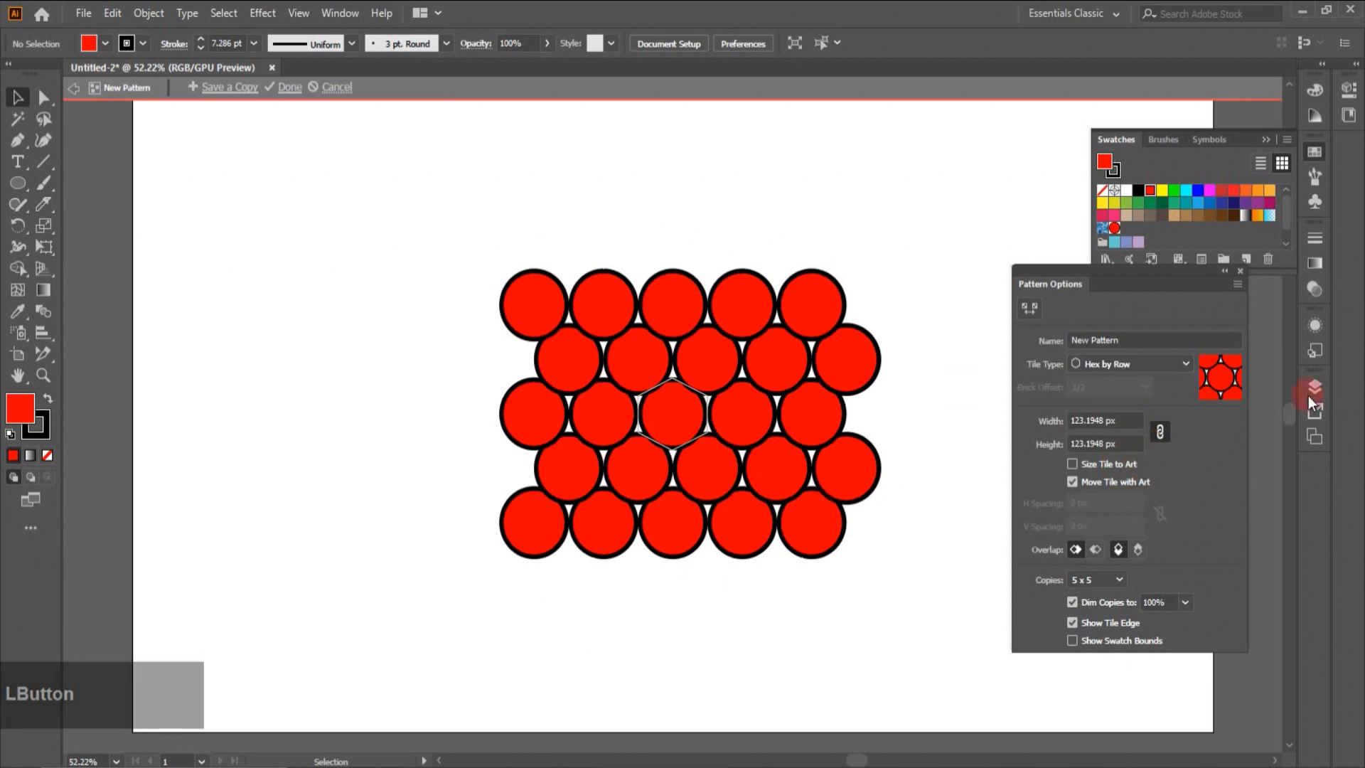
Set the pattern's tile type to Brick by Row.
click(1187, 362)
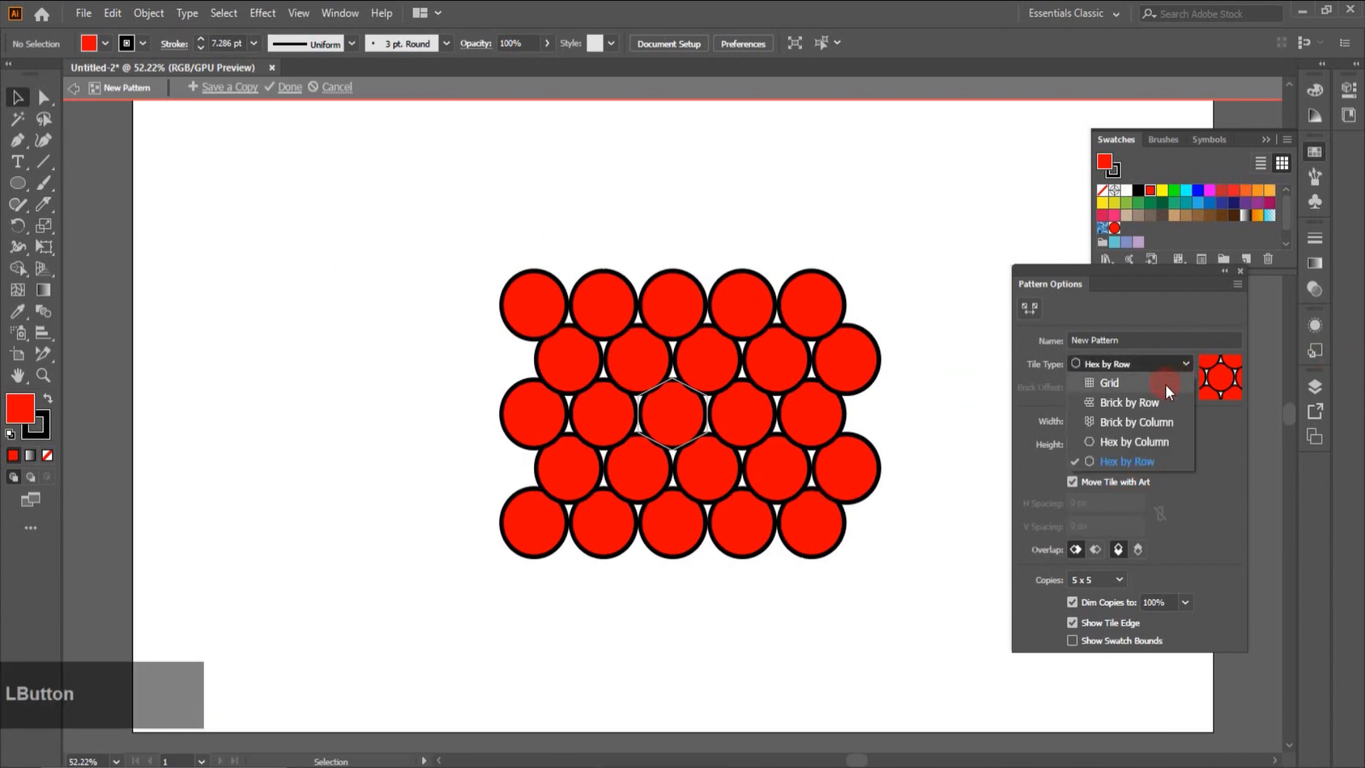
click(1142, 401)
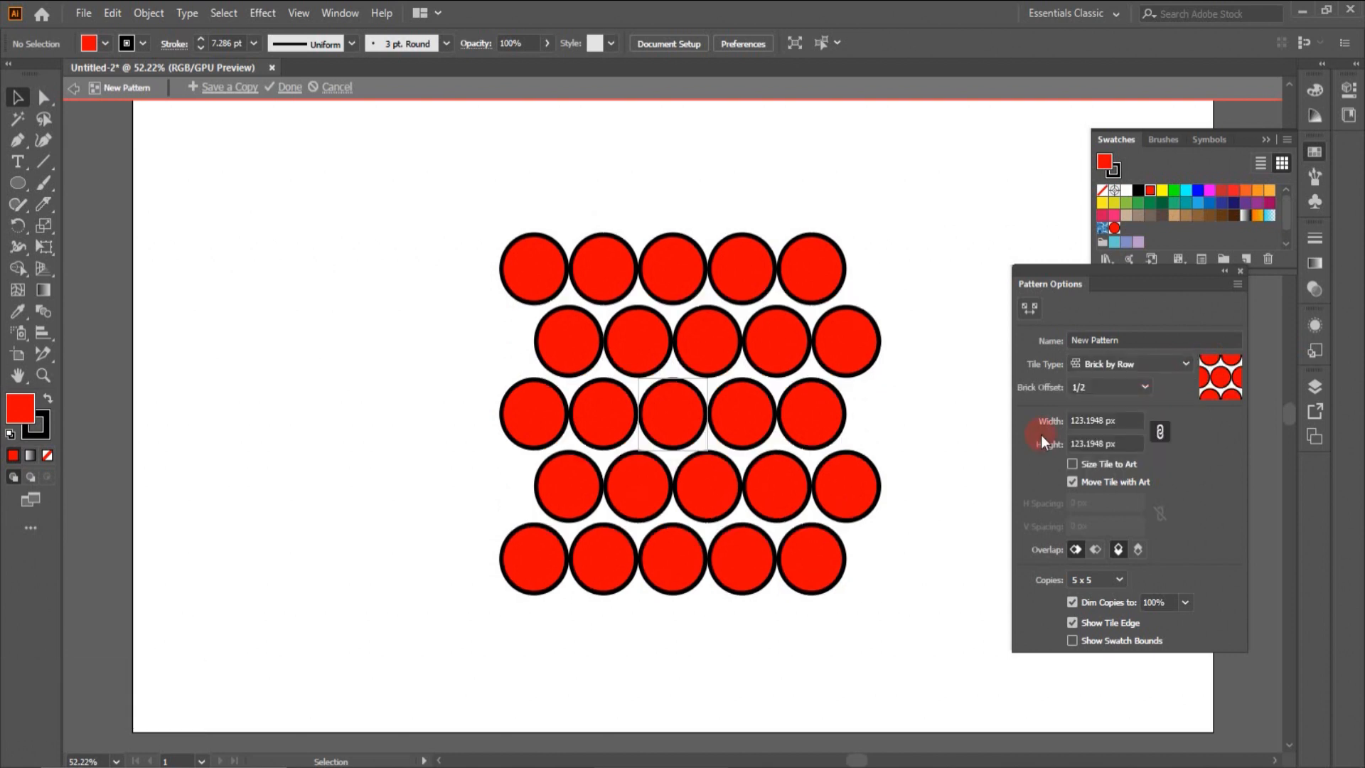
Try brick offsets of 1/5 and 3/5 on the pattern and return the offset to 1/2.
click(1141, 390)
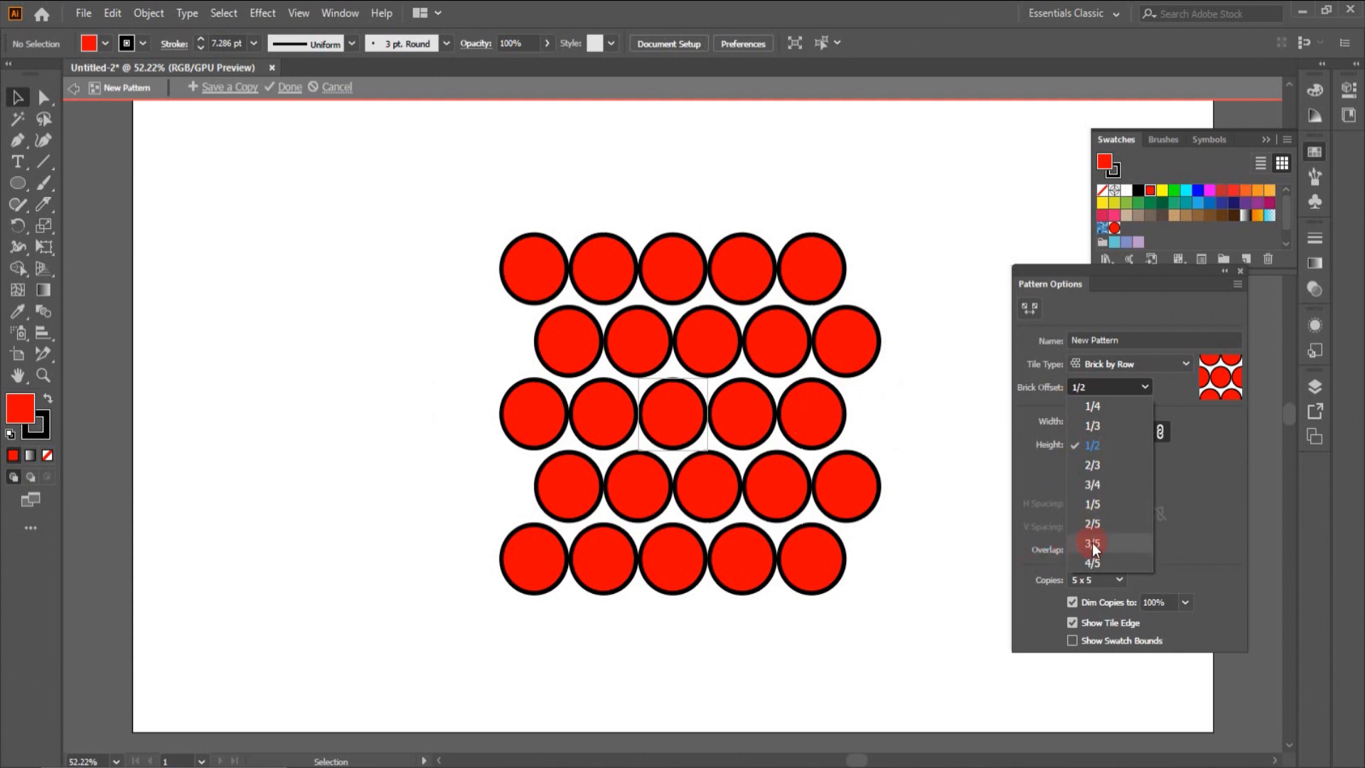
click(1090, 504)
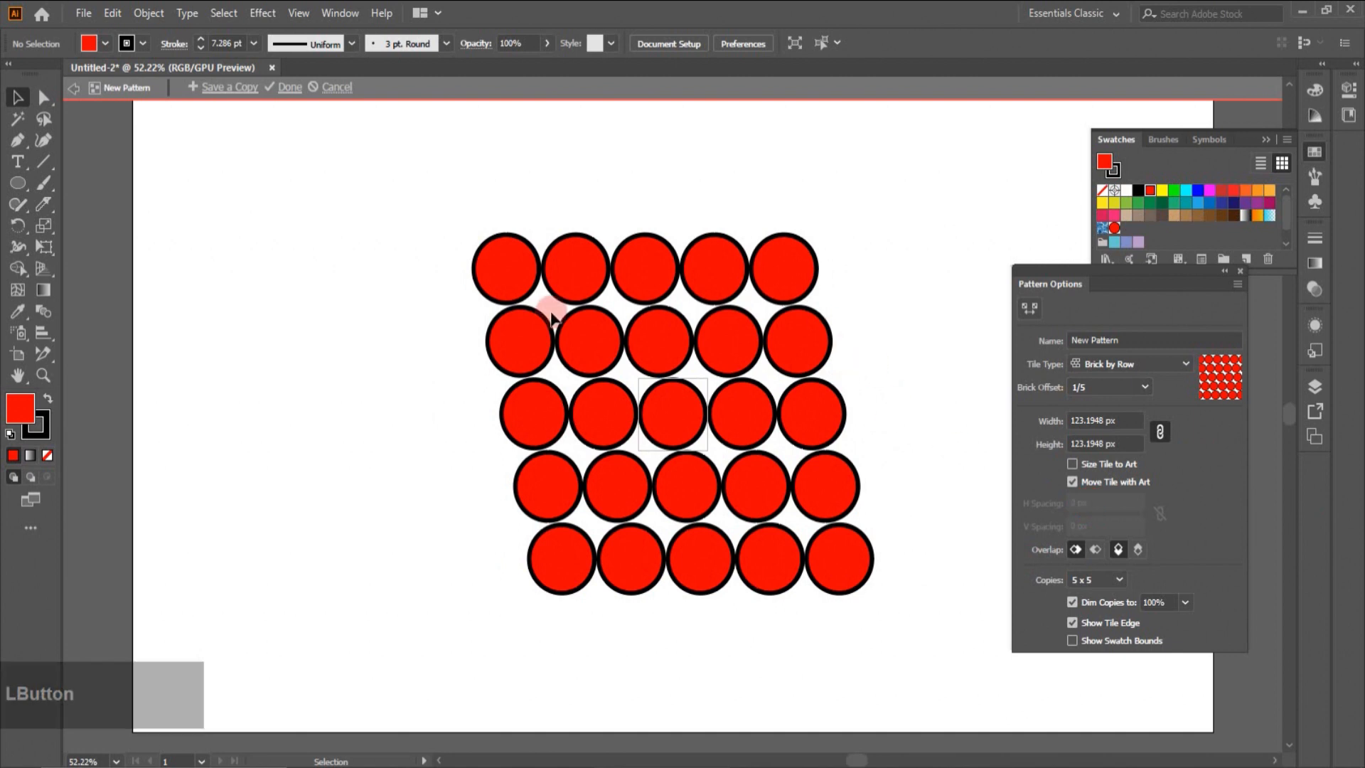
click(1146, 386)
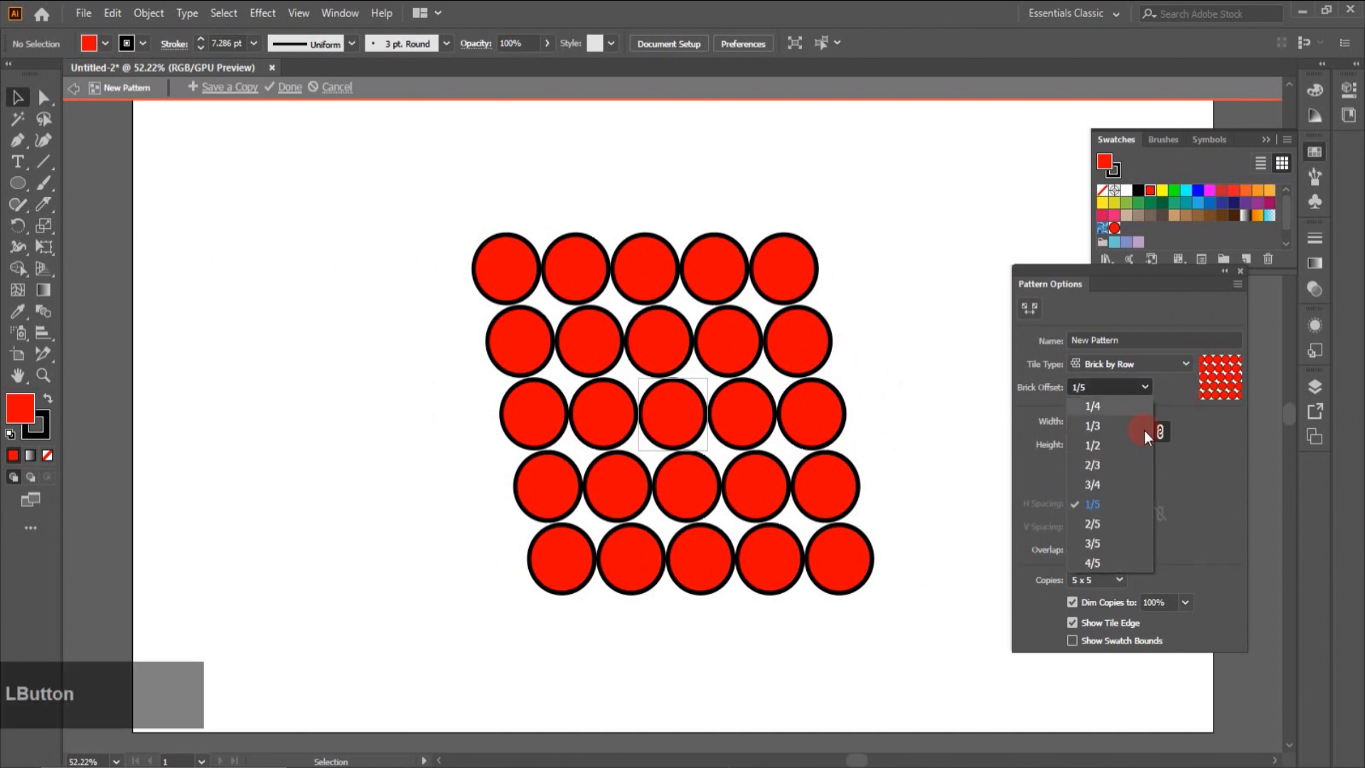
click(1093, 545)
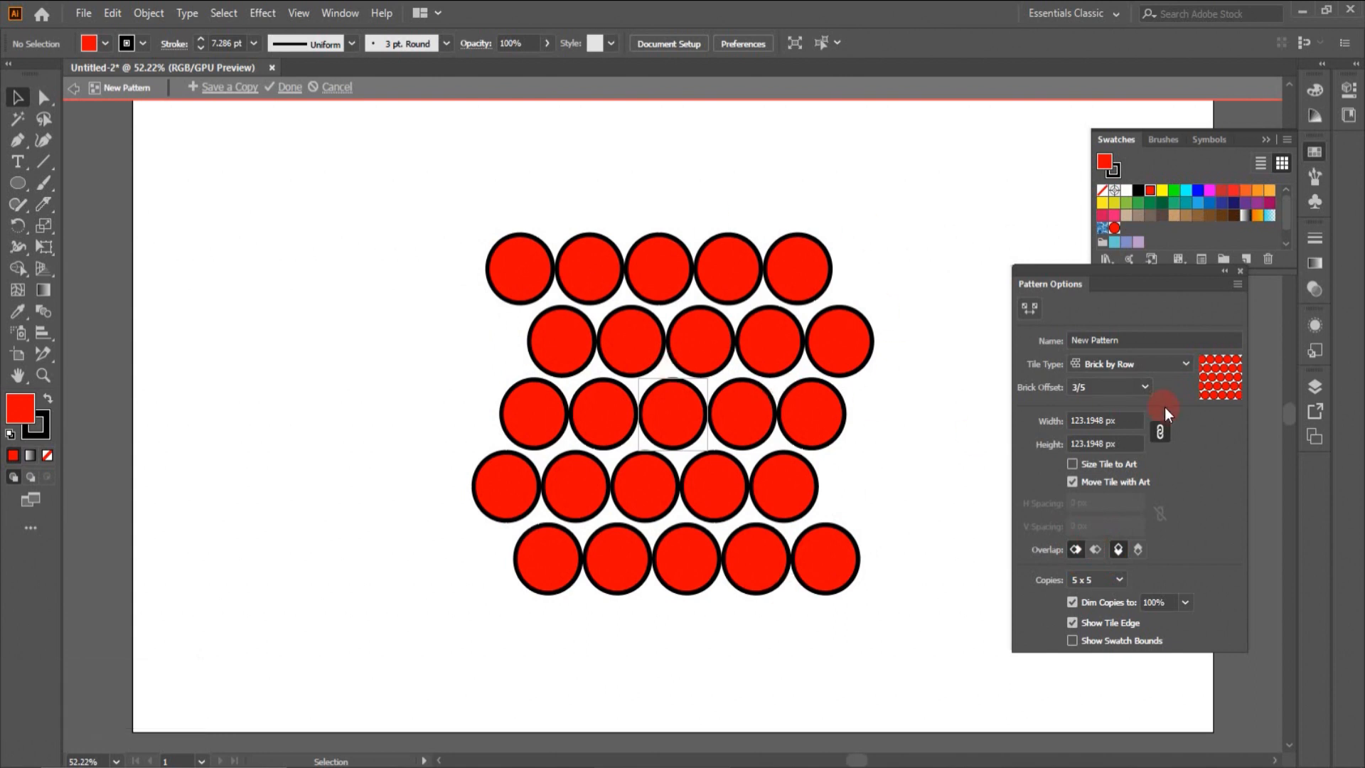
click(1146, 387)
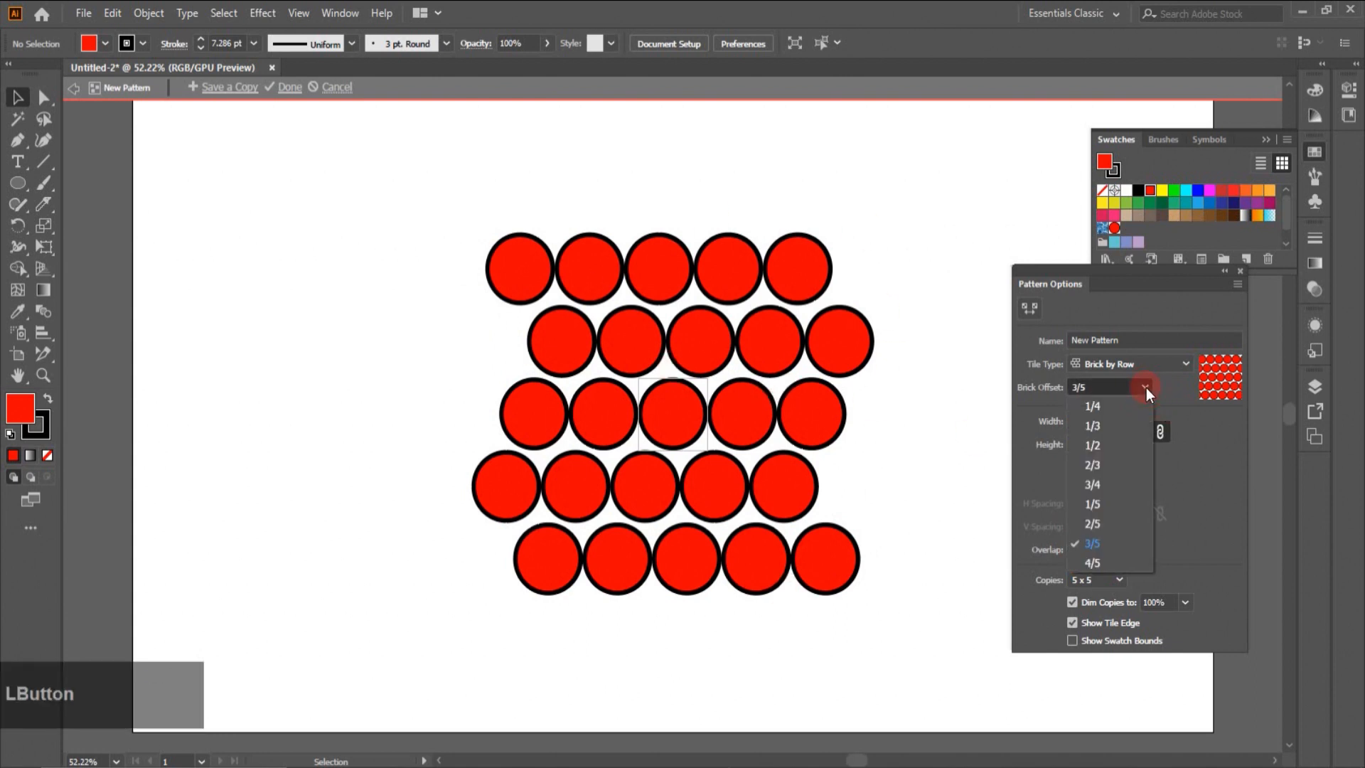
click(1098, 445)
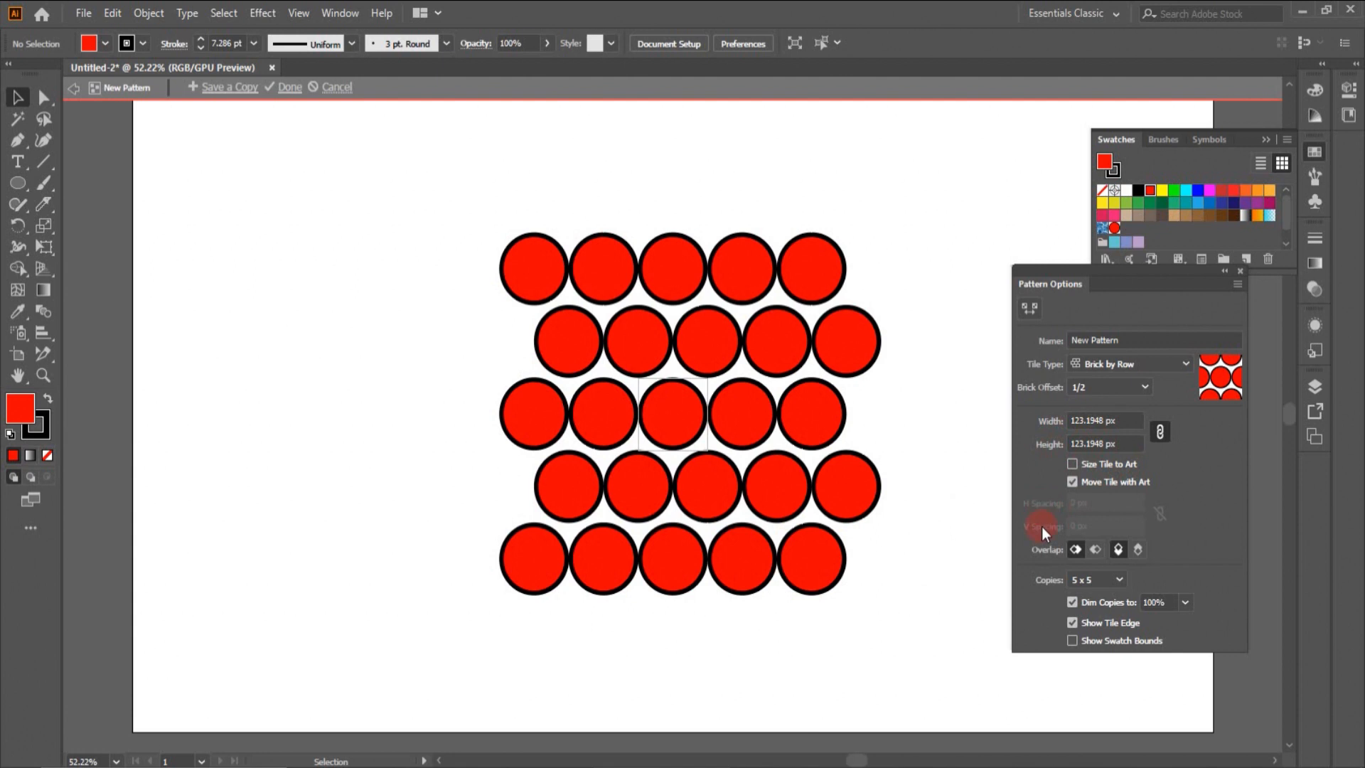
Unlink the tile's width and height and try a tile width of 12 px.
click(1161, 431)
click(1164, 435)
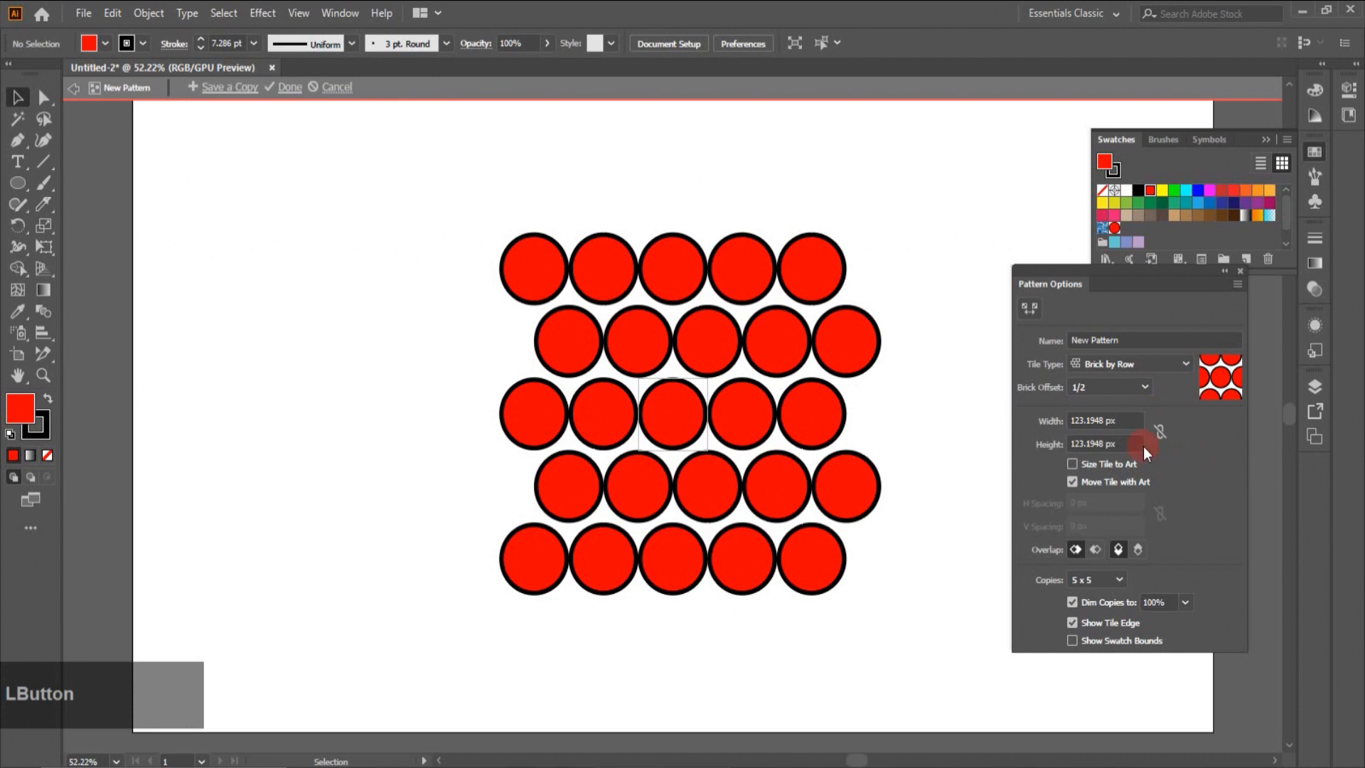
click(1106, 419)
text(12)
key(Tab)
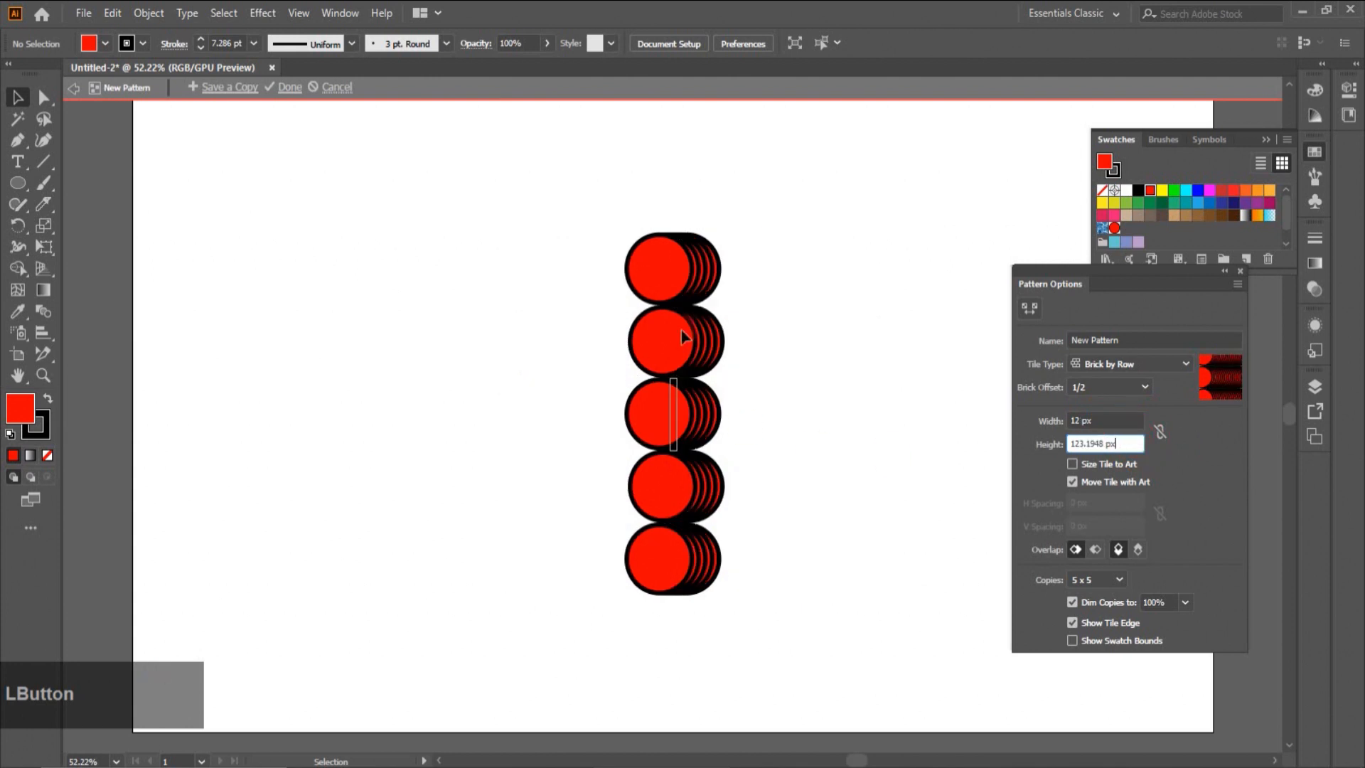
click(771, 548)
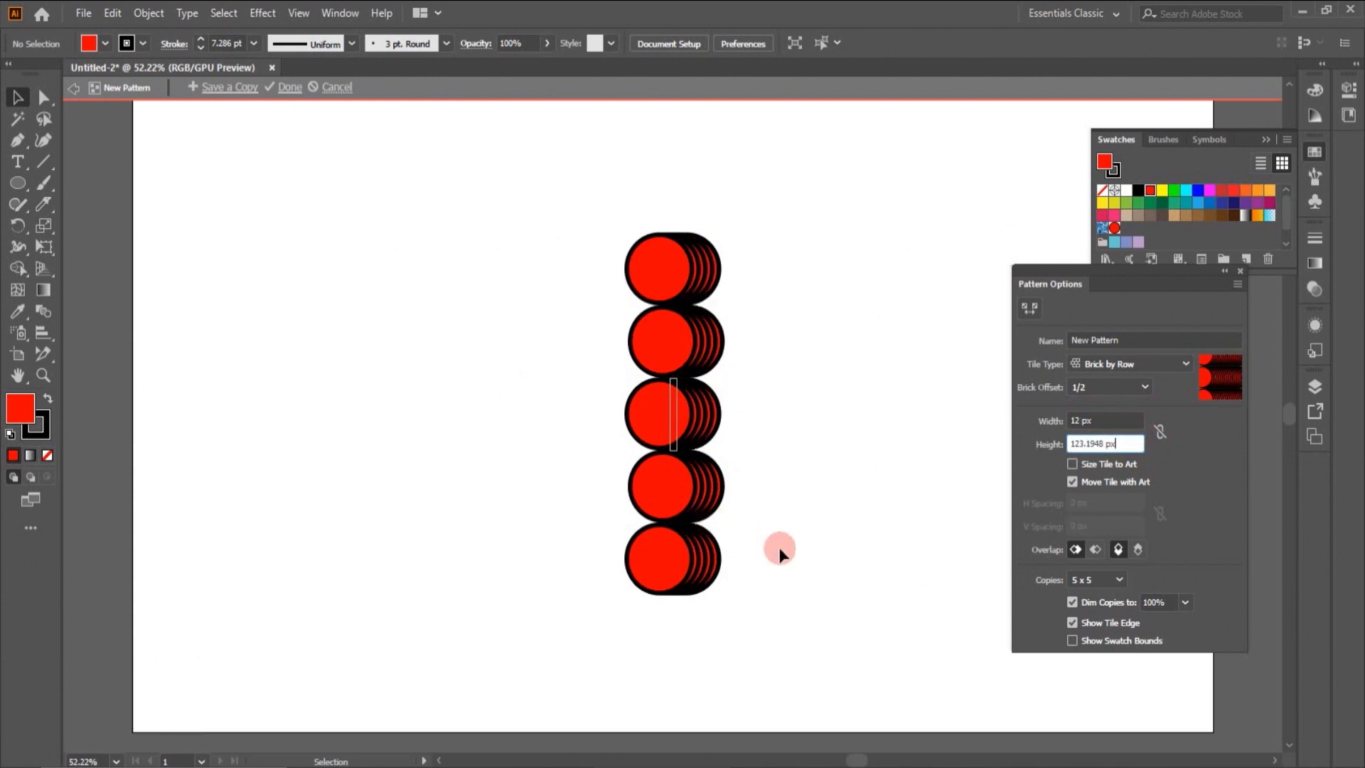
Set the tile width to 123 px and link the width and height proportions.
click(1101, 420)
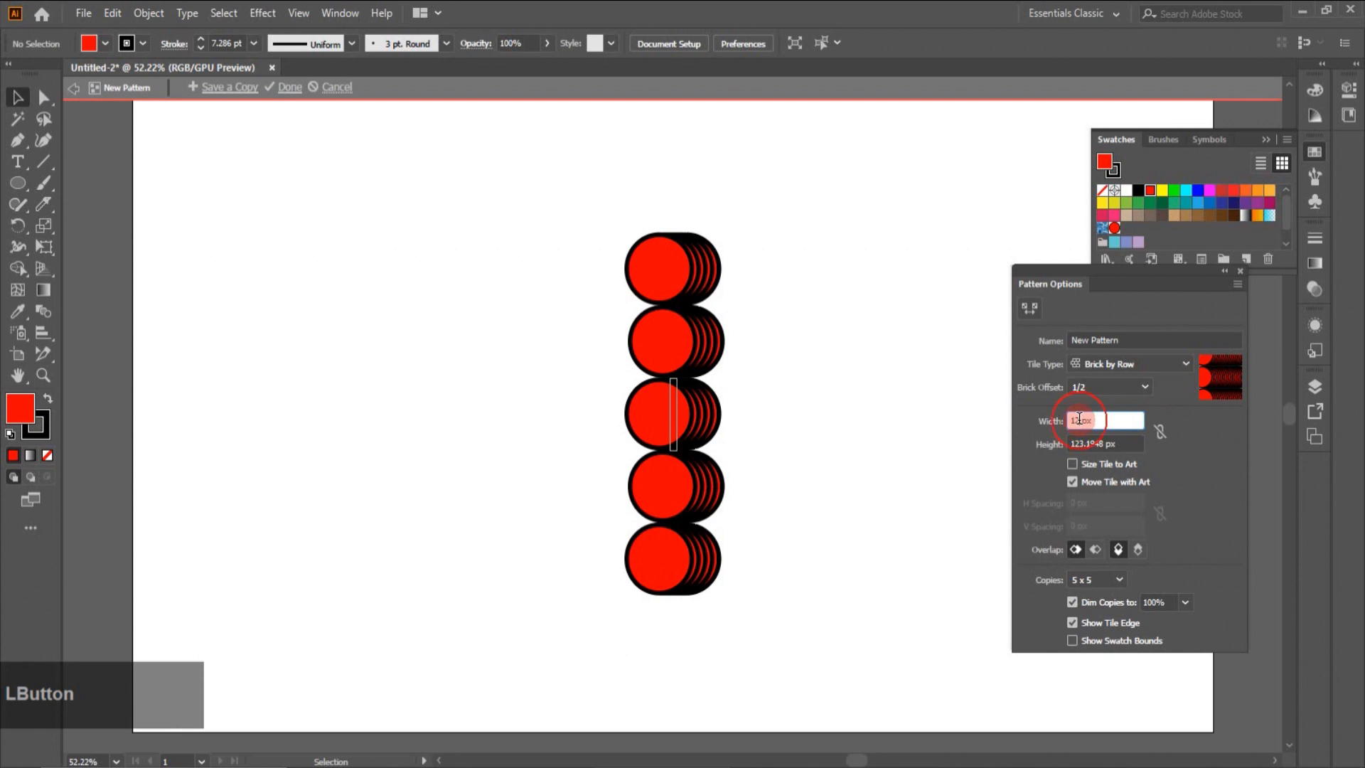
text(3)
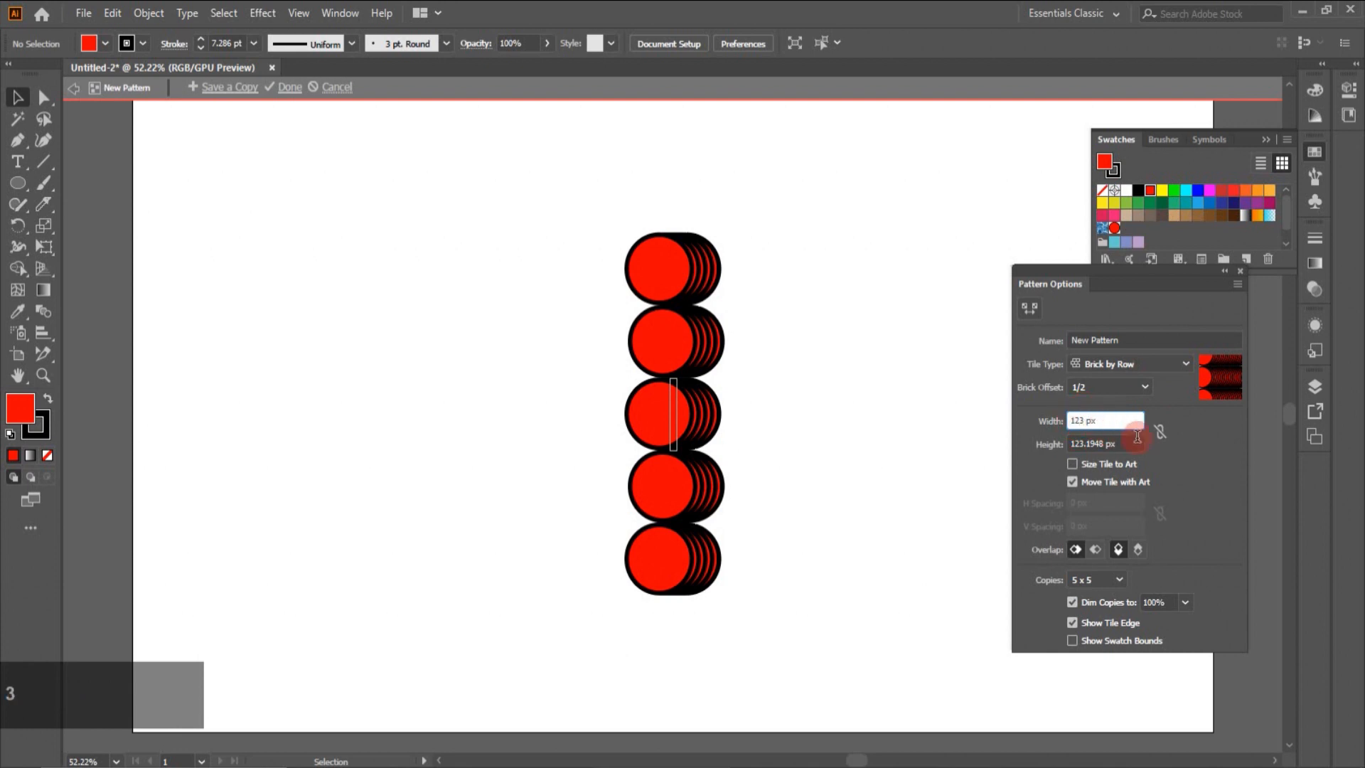
click(1161, 432)
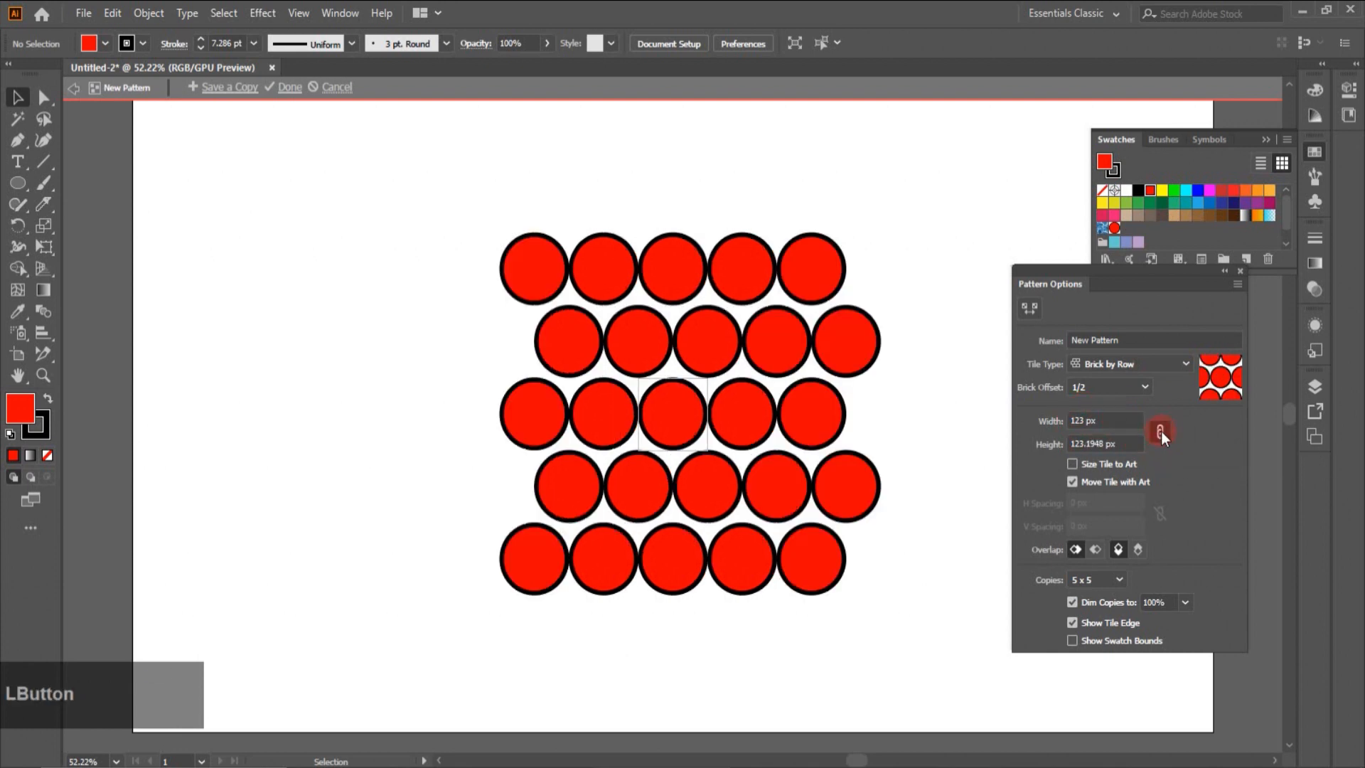
Increase the linked tile dimensions in steps up to a width of 131 px to space the circles apart.
click(1098, 419)
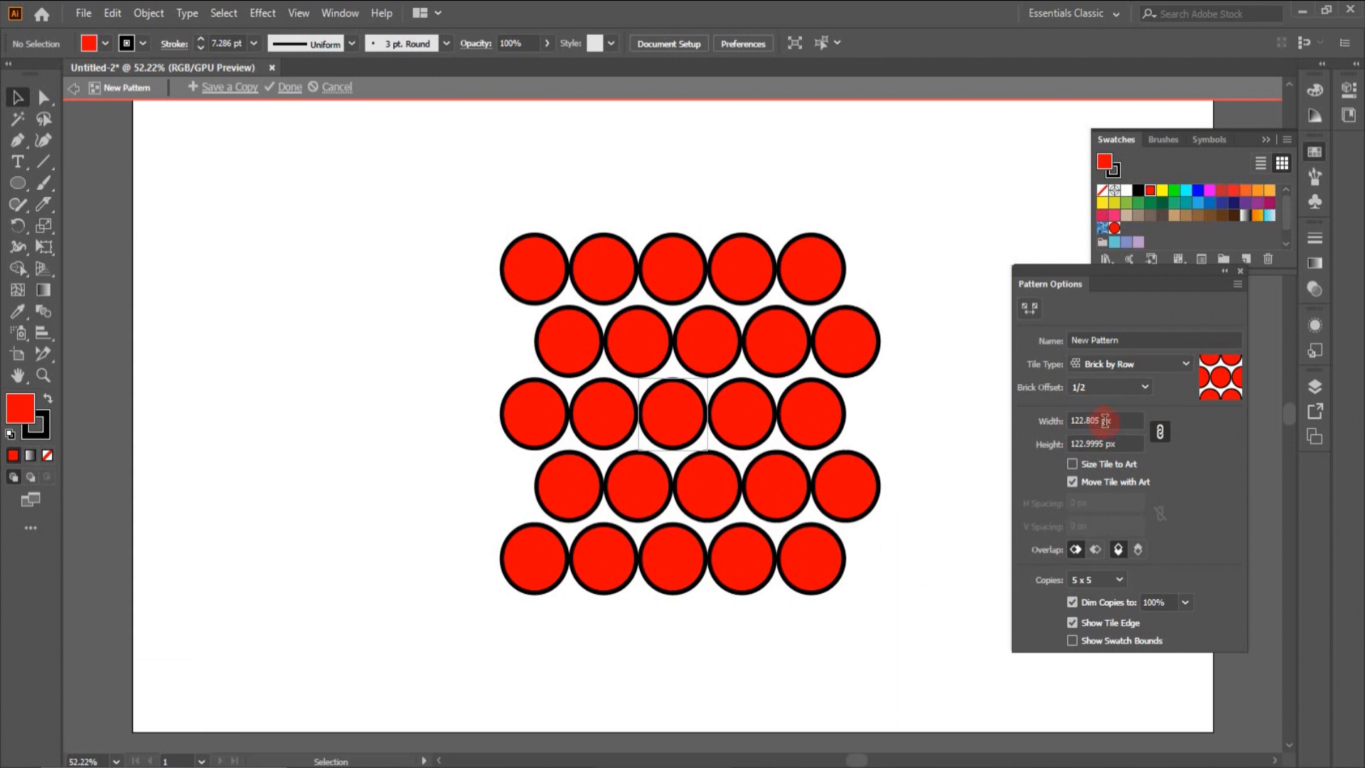
click(1097, 419)
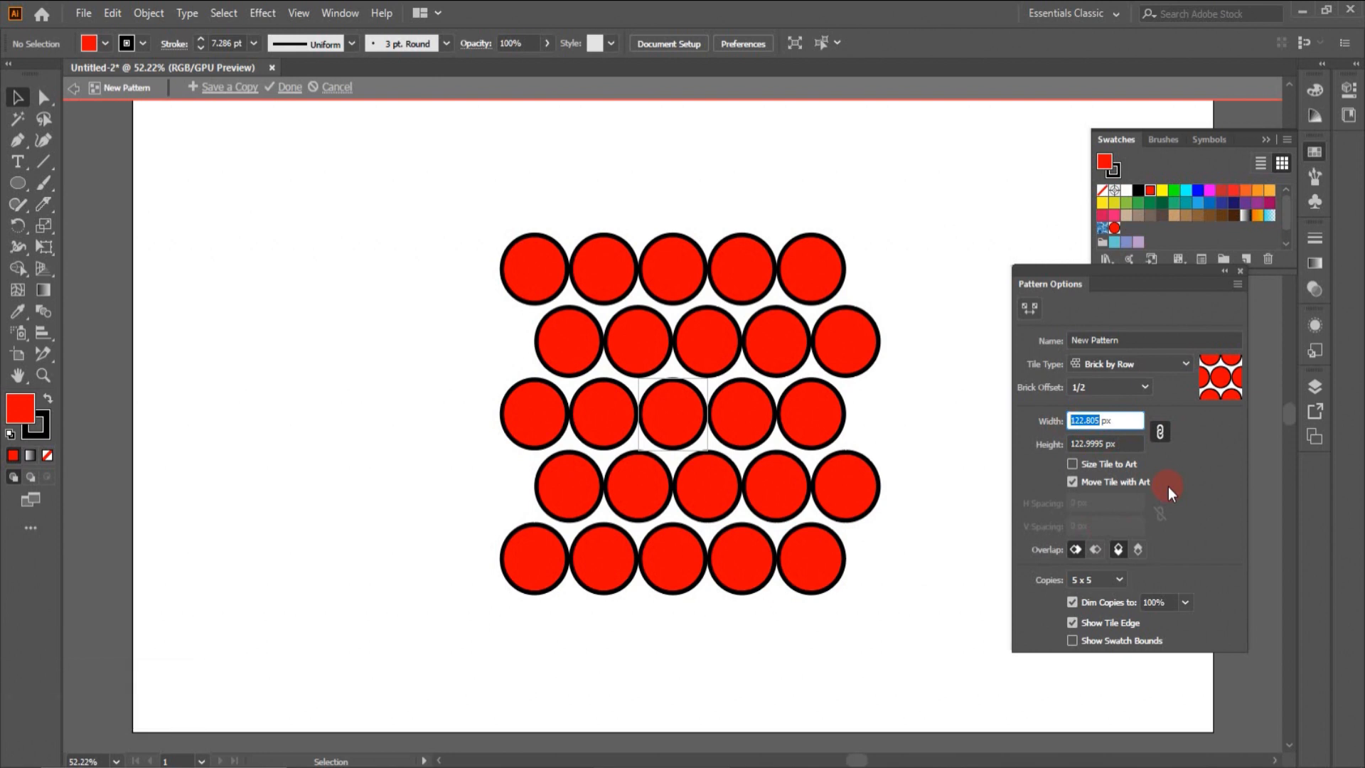
key(Up)
key(Up)
key(Up)
key(Up)
key(Up)
key(Up)
key(Up)
key(Up)
key(Up)
key(Up)
key(Up)
key(Up)
key(Up)
key(Up)
key(Up)
key(Up)
key(Up)
key(Up)
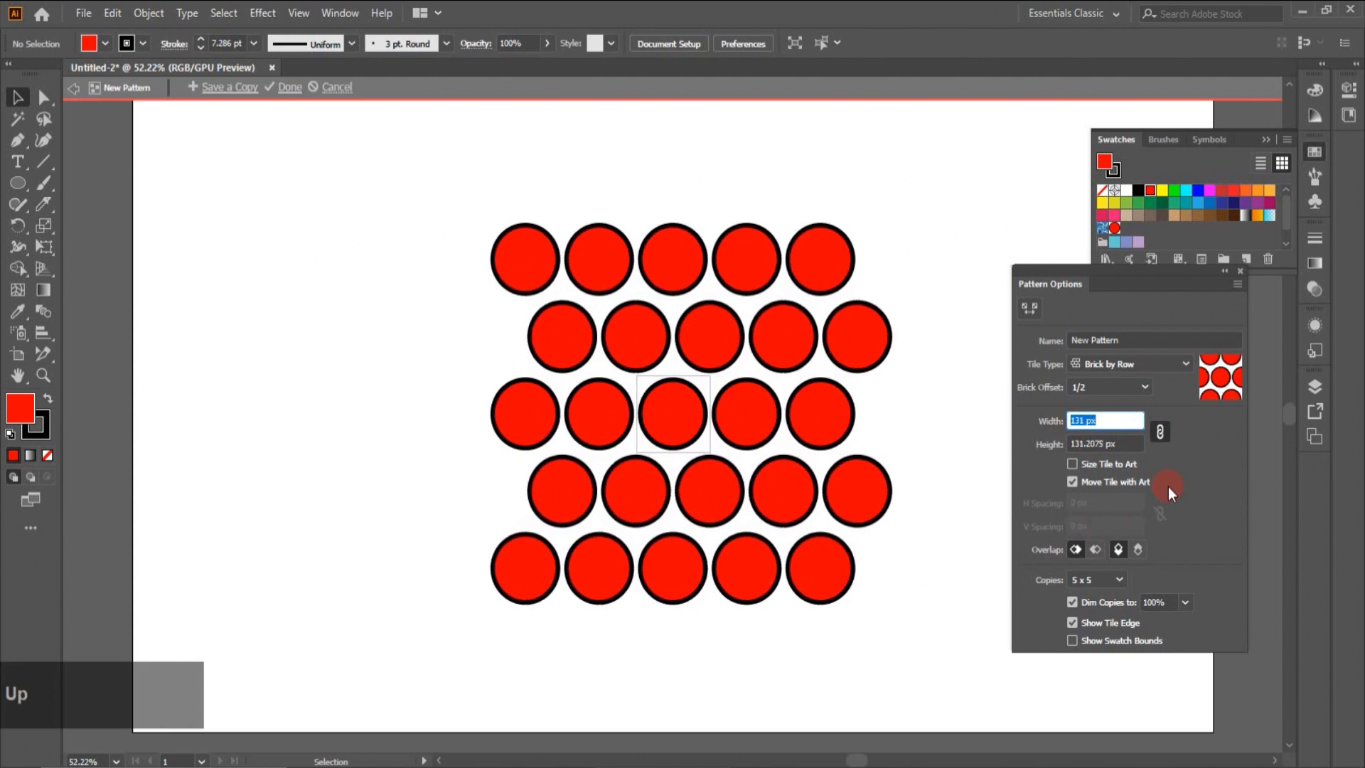
Try increasing the linked tile width to 180 px to spread the circles farther apart.
key(Up)
key(Up)
key(Up)
key(Up)
key(Up)
key(Up)
key(Up)
key(Up)
key(Up)
key(Up)
key(Up)
key(Up)
key(Up)
key(Up)
key(Up)
key(Up)
key(Up)
key(Up)
key(Up)
key(Up)
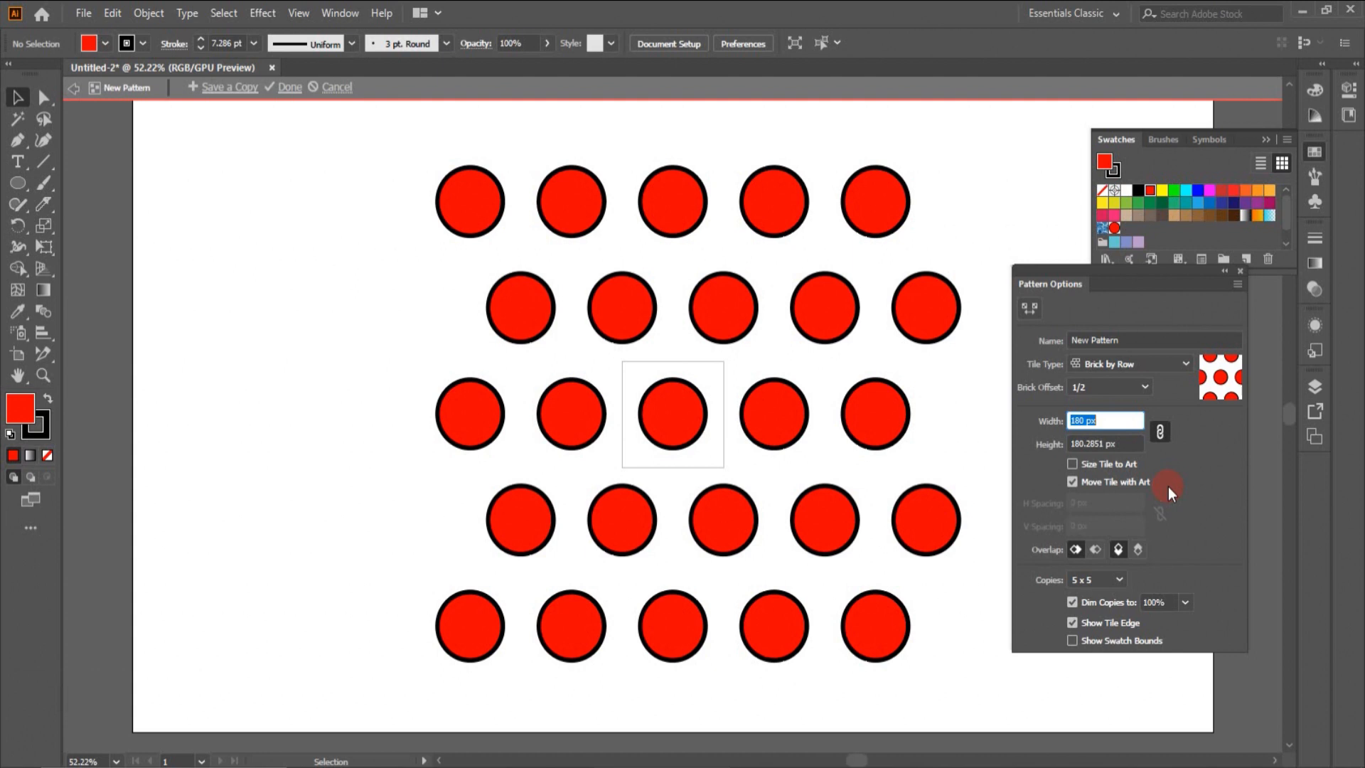
Reduce the linked tile width to 132 px to bring the circles closer together.
key(Down)
key(Down)
key(Down)
key(Down)
key(Down)
key(Down)
key(Down)
key(Down)
key(Down)
key(Down)
key(Down)
key(Down)
key(Down)
key(Down)
key(Down)
key(Down)
key(Down)
key(Down)
key(Down)
key(Down)
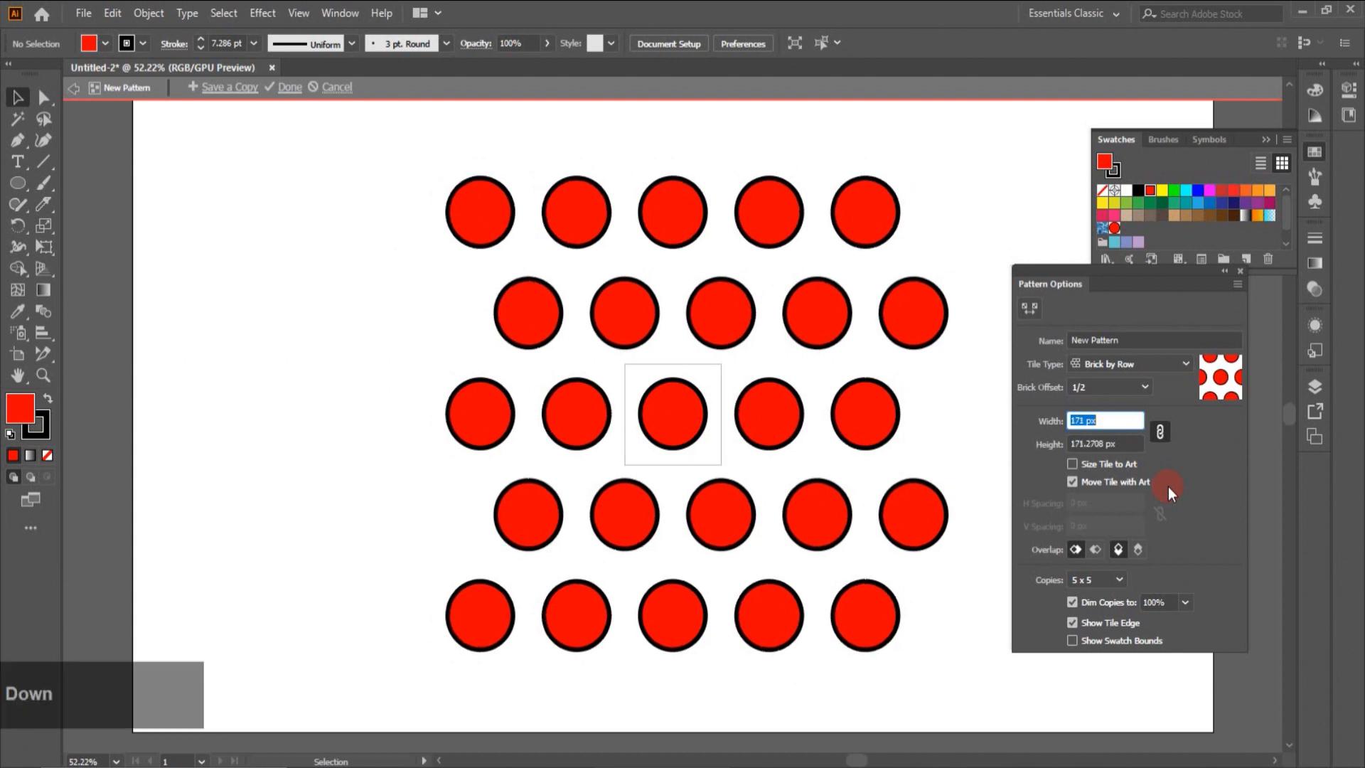
key(Down)
key(Down)
key(Down)
key(Down)
key(Down)
key(Down)
key(Down)
key(Down)
key(Down)
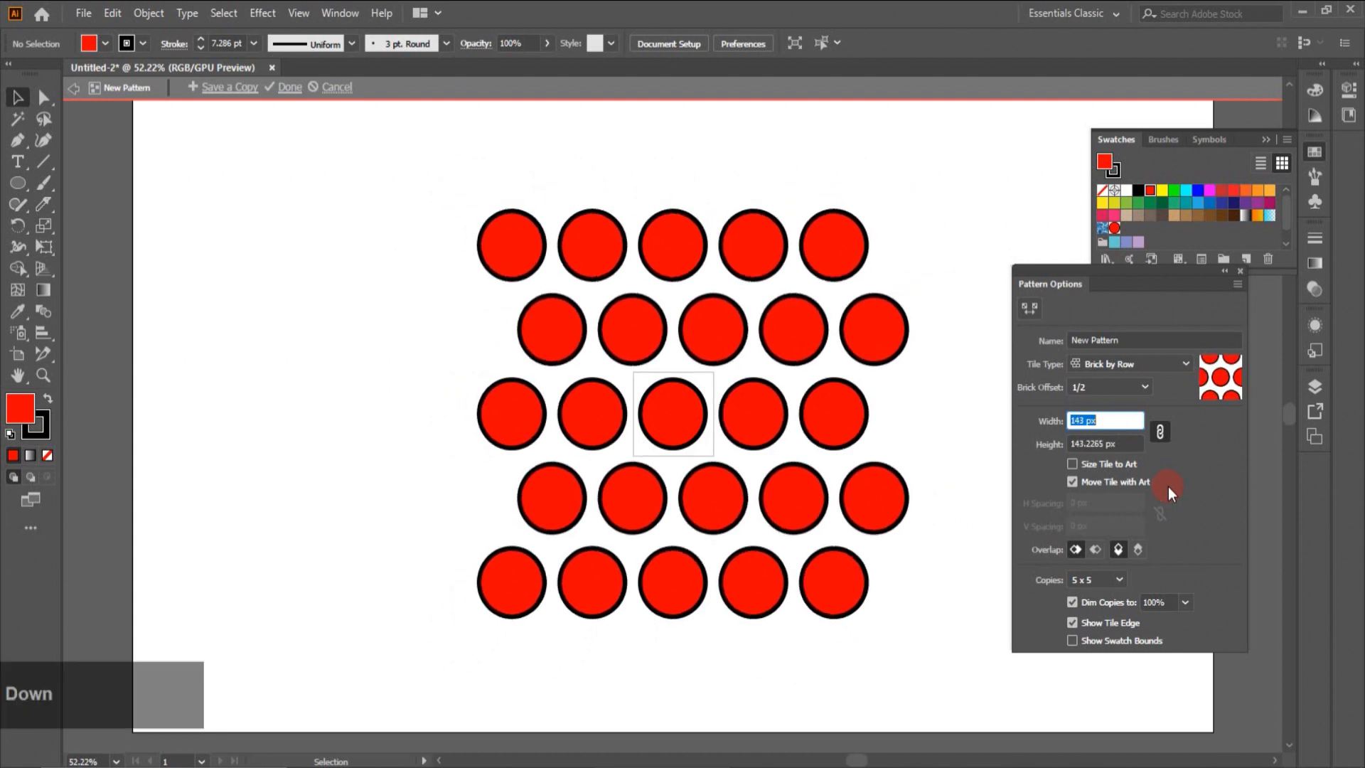
key(Down)
key(Down)
key(Down)
key(Down)
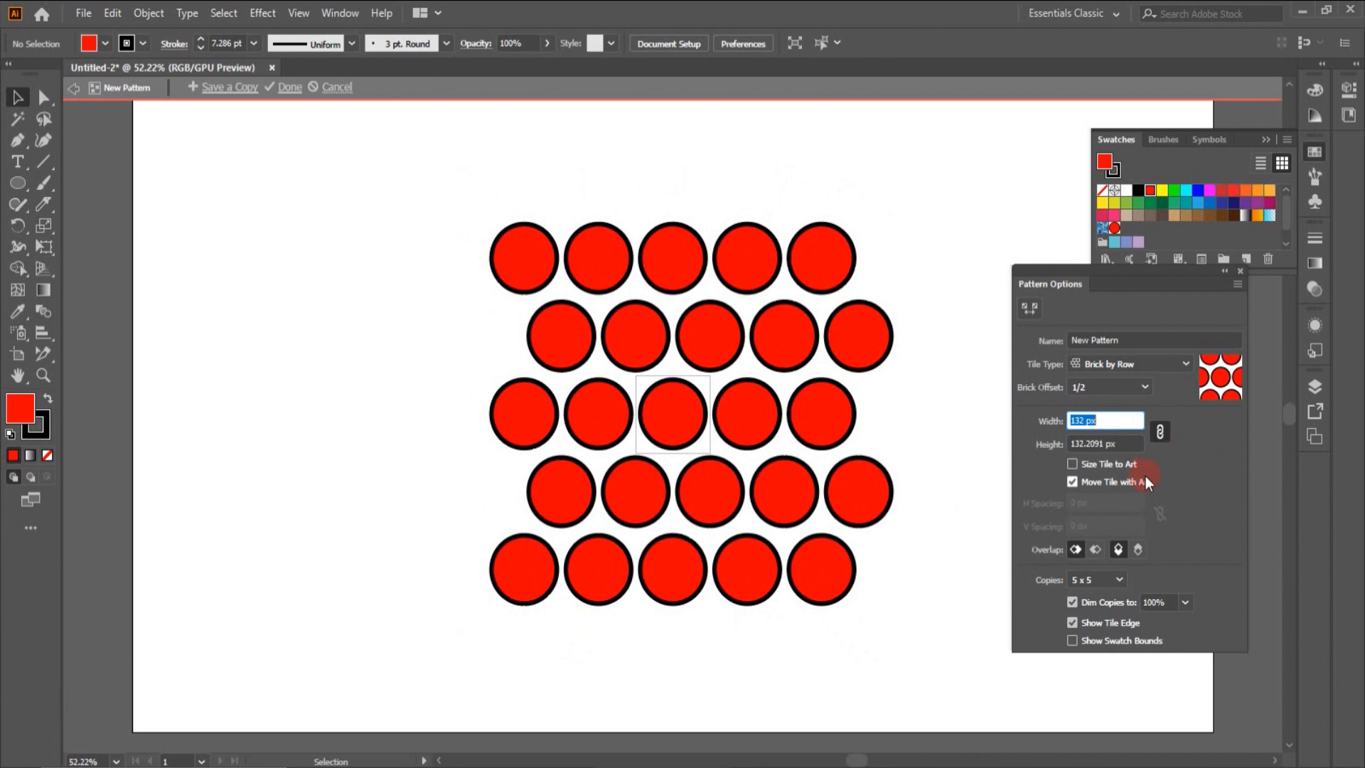
Size the tile to the art and set the tile type to Grid.
click(1072, 464)
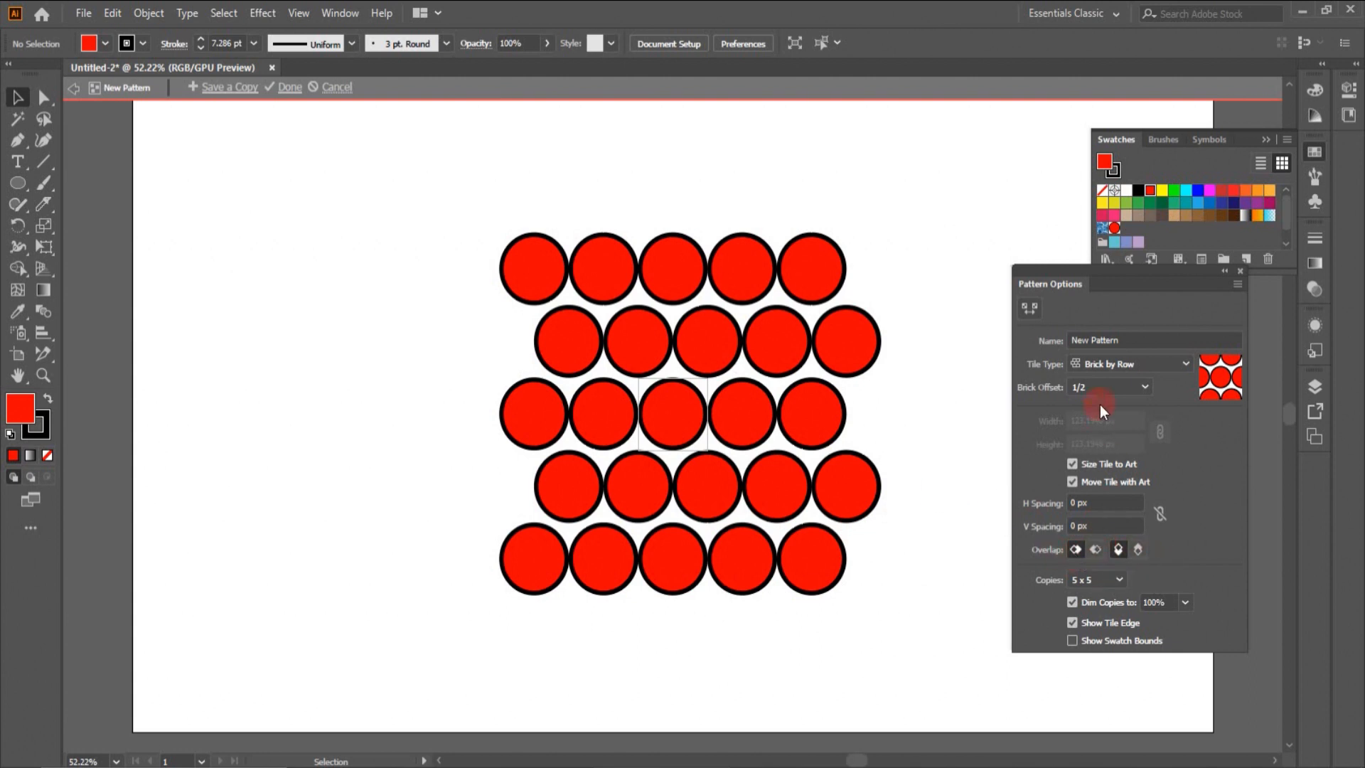
click(1185, 361)
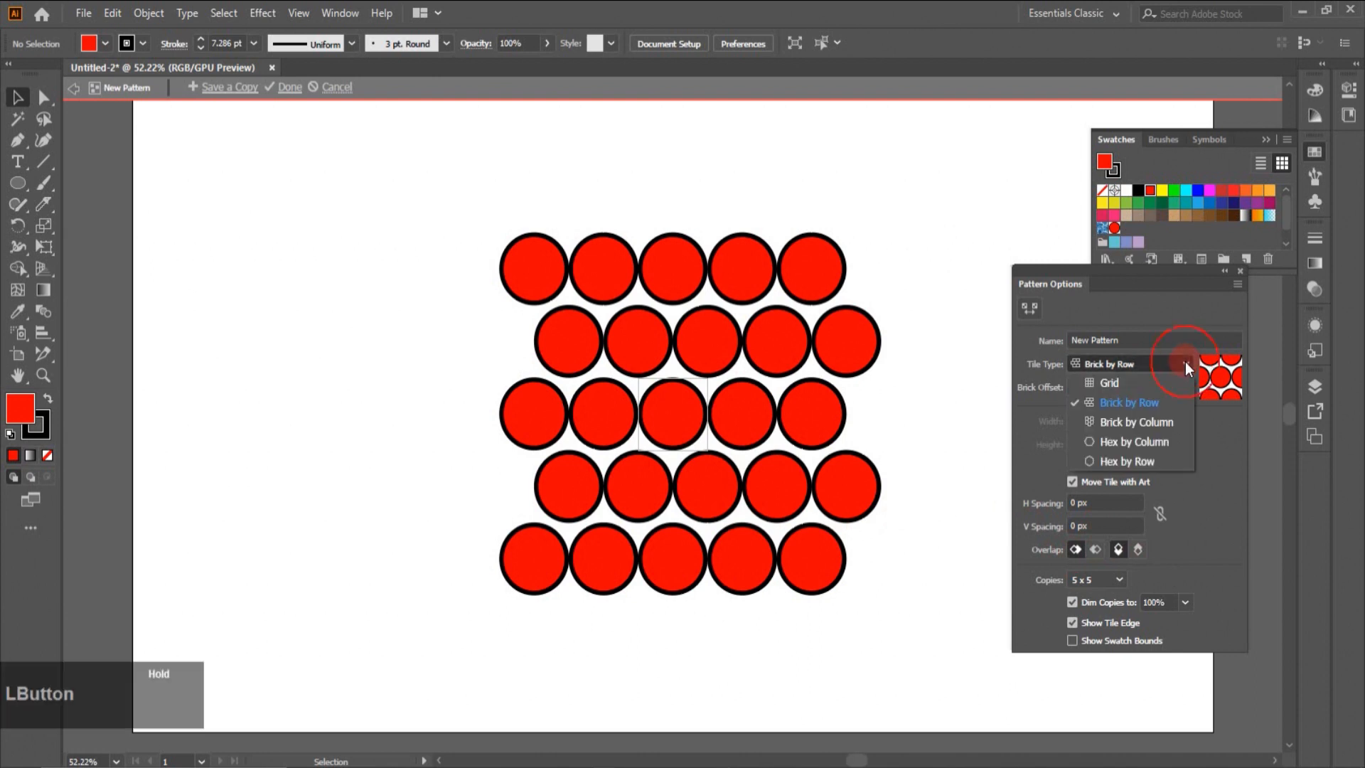
click(1119, 378)
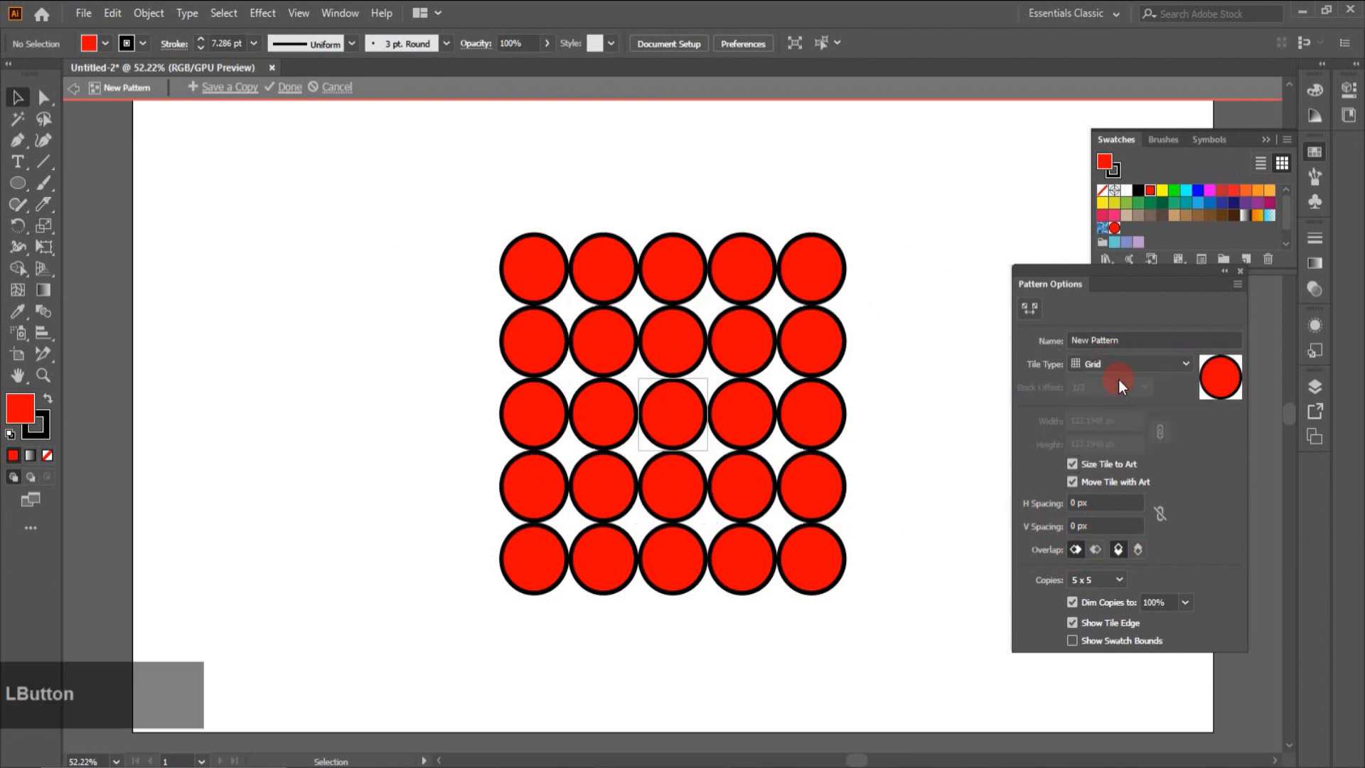
Link the horizontal and vertical spacing and lower both to -43 px so the circles overlap.
click(1076, 503)
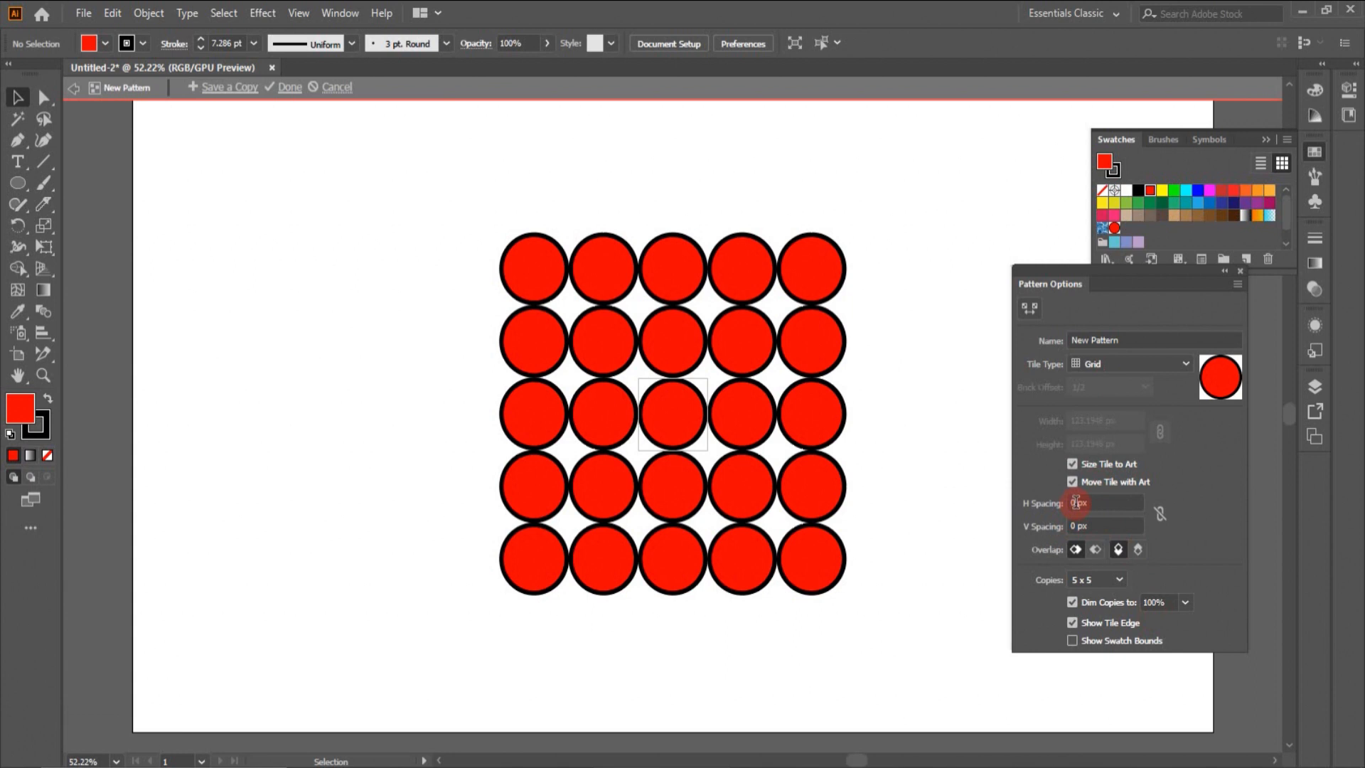
click(1159, 514)
click(1077, 500)
drag(1077, 501, 1067, 500)
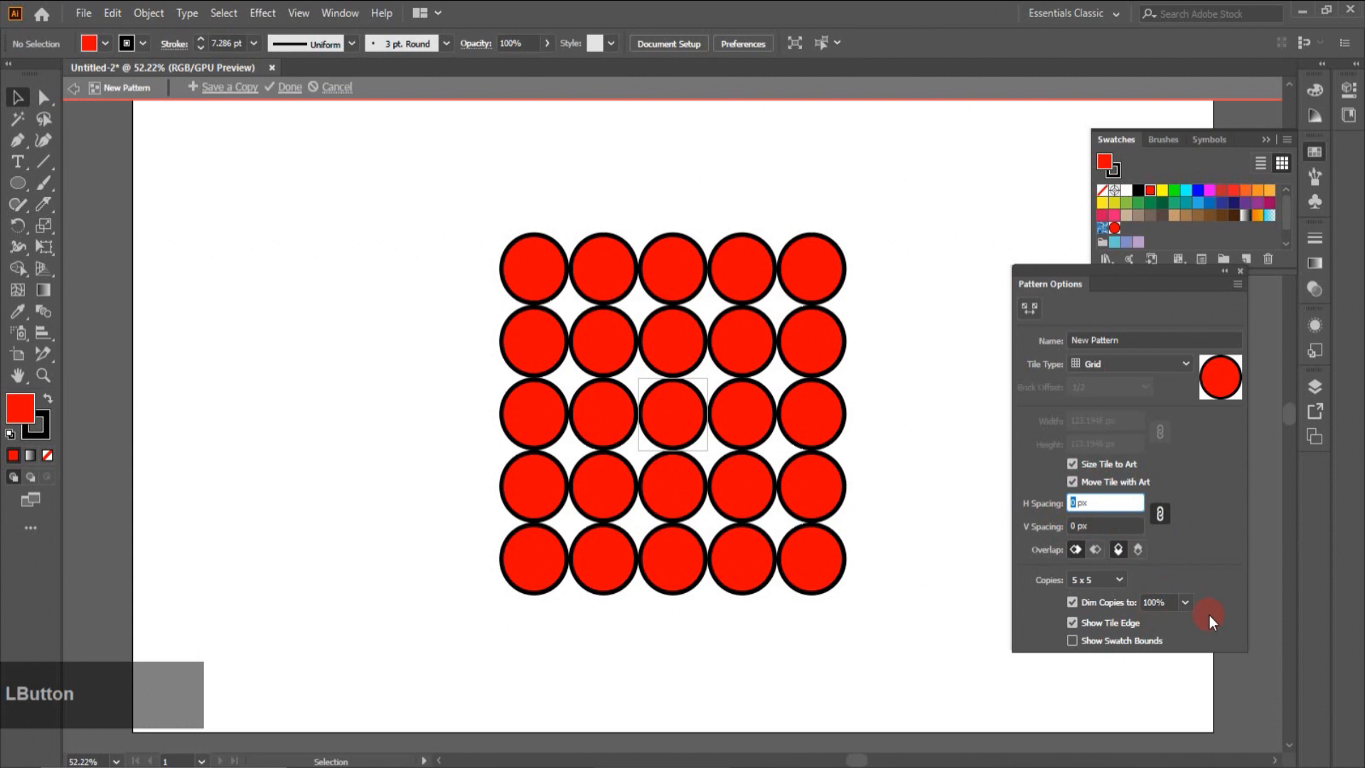
key(Down)
key(Down)
key(Down)
key(Down)
key(Down)
key(Down)
key(Down)
key(Down)
key(Down)
key(Down)
key(Down)
key(Down)
key(Down)
key(Down)
key(Down)
key(Down)
key(Down)
key(Down)
key(Down)
key(Down)
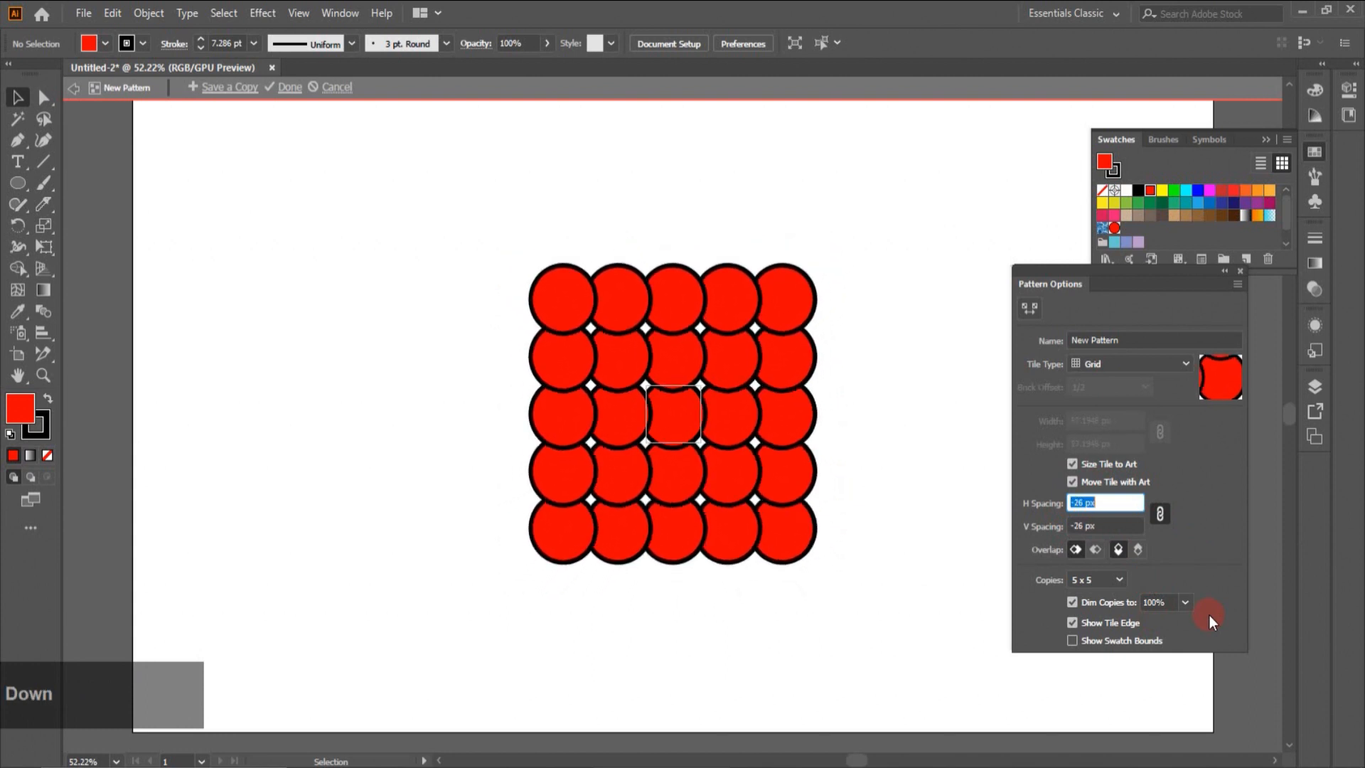
key(Down)
key(Down)
key(Down)
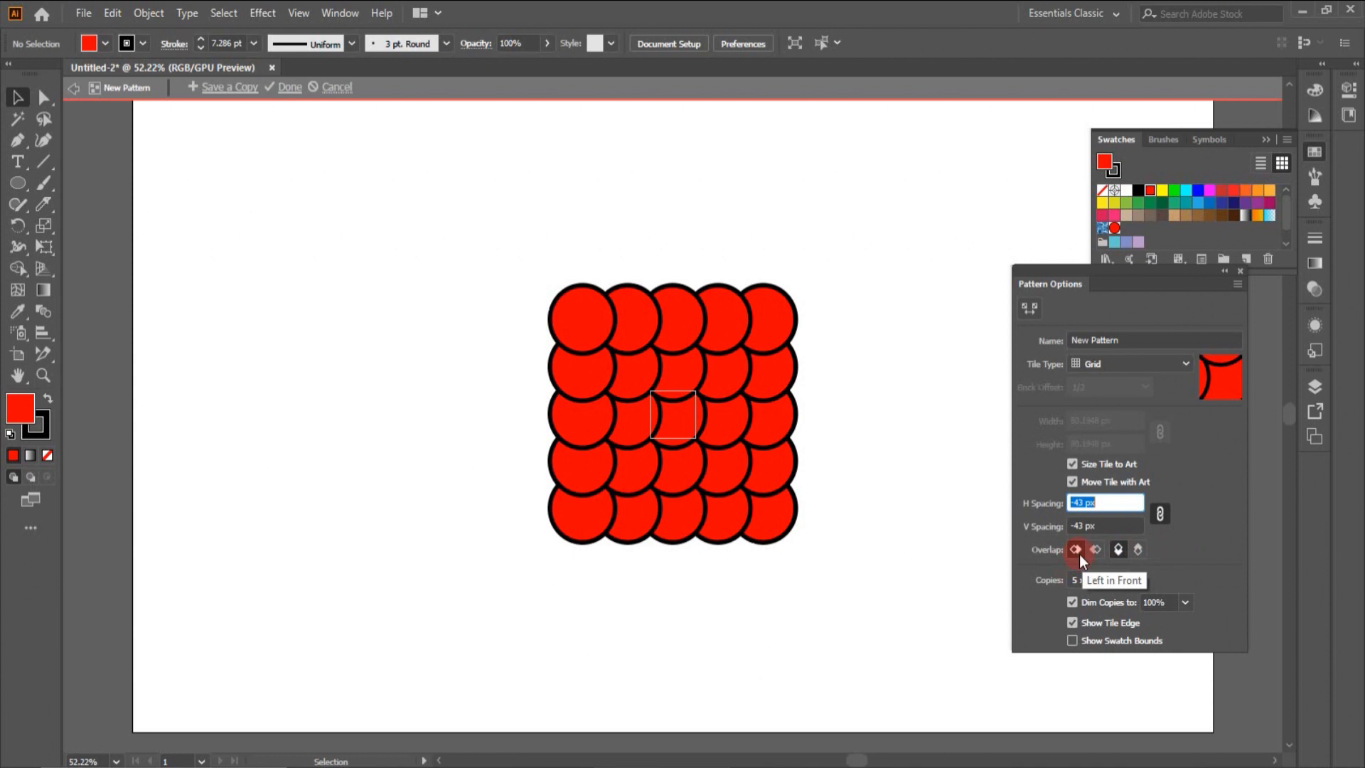
Set the overlap of the circles to Right in Front horizontally and the bottom circles in front vertically.
click(1137, 549)
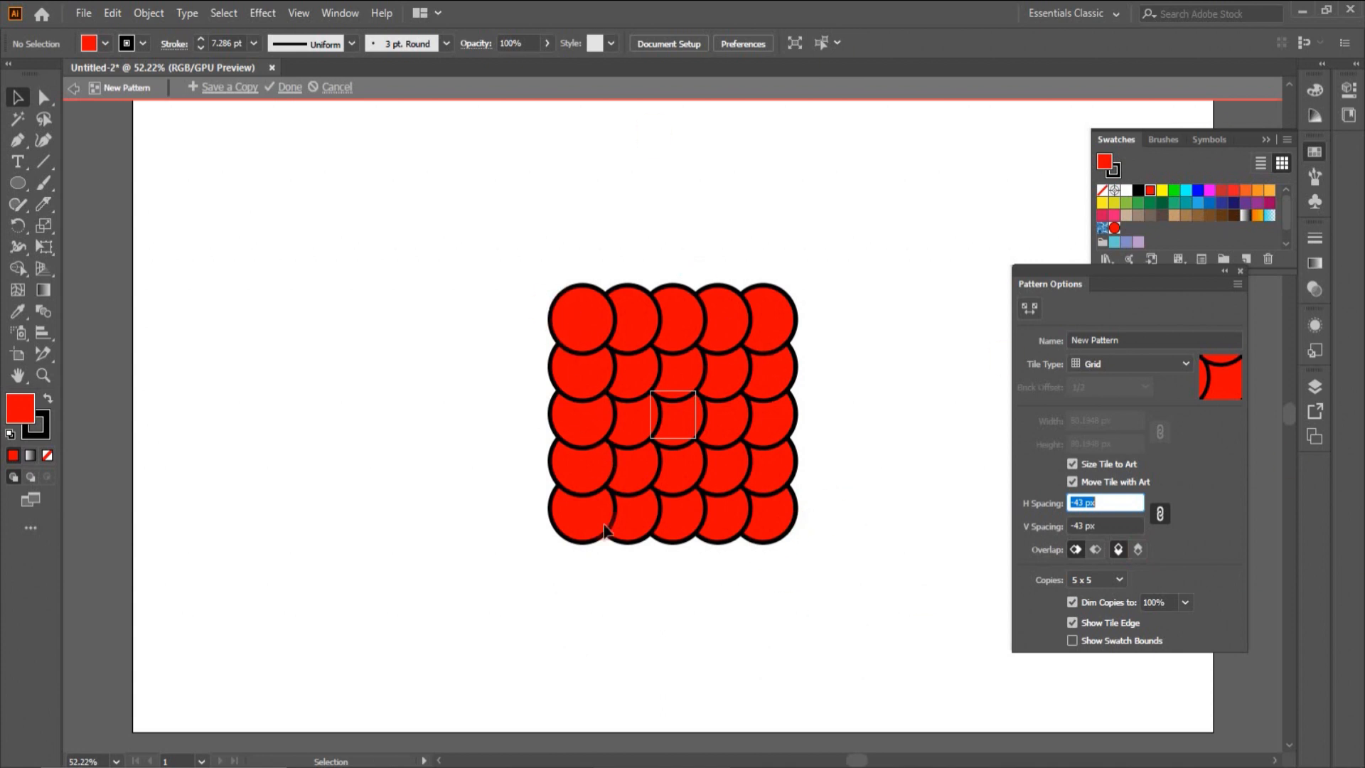
click(1092, 551)
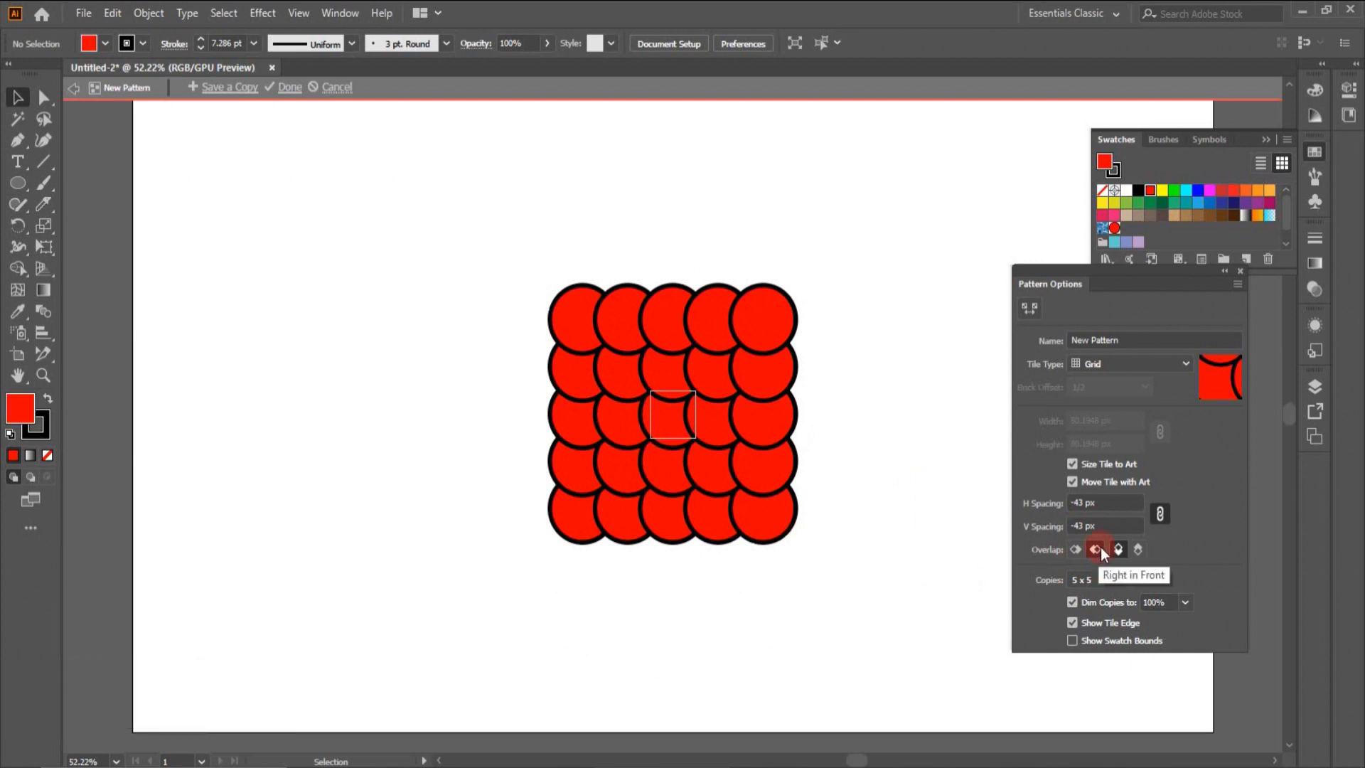
click(1119, 549)
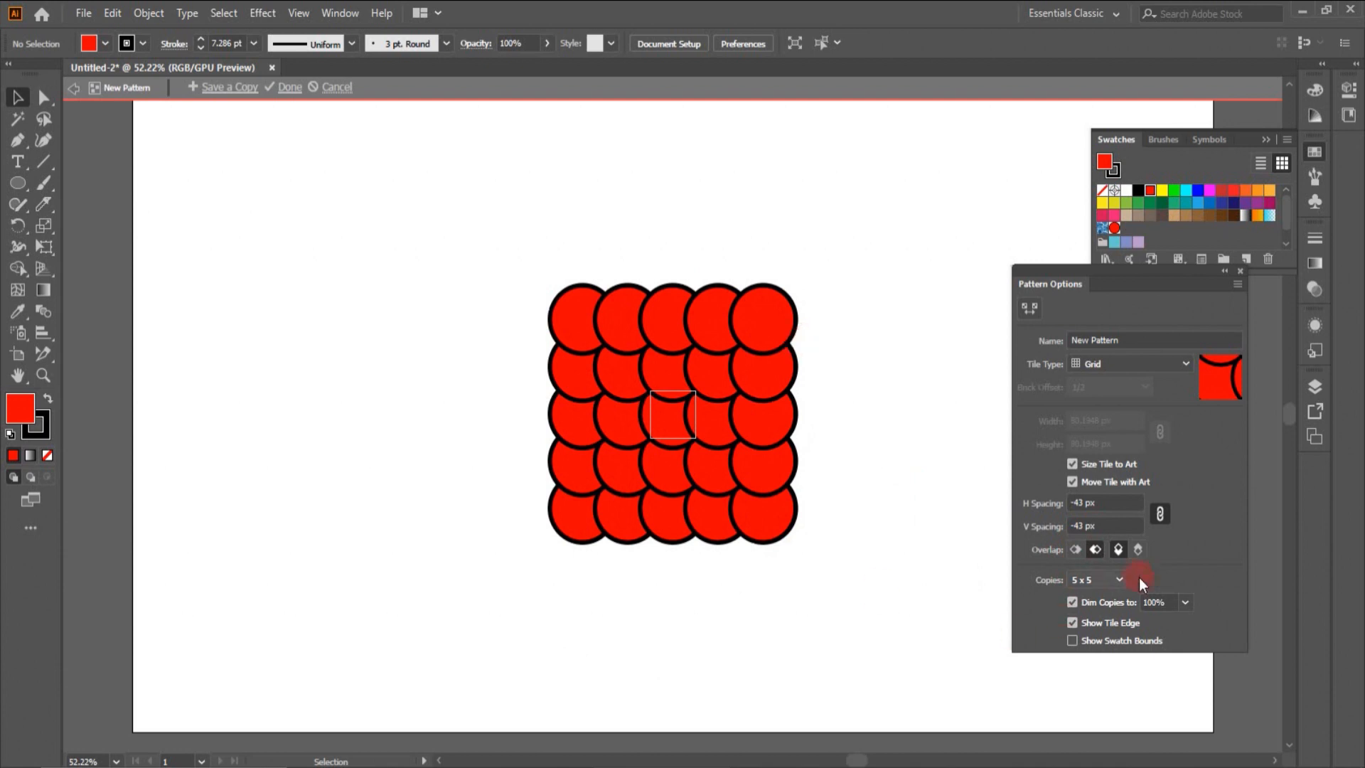
click(1135, 549)
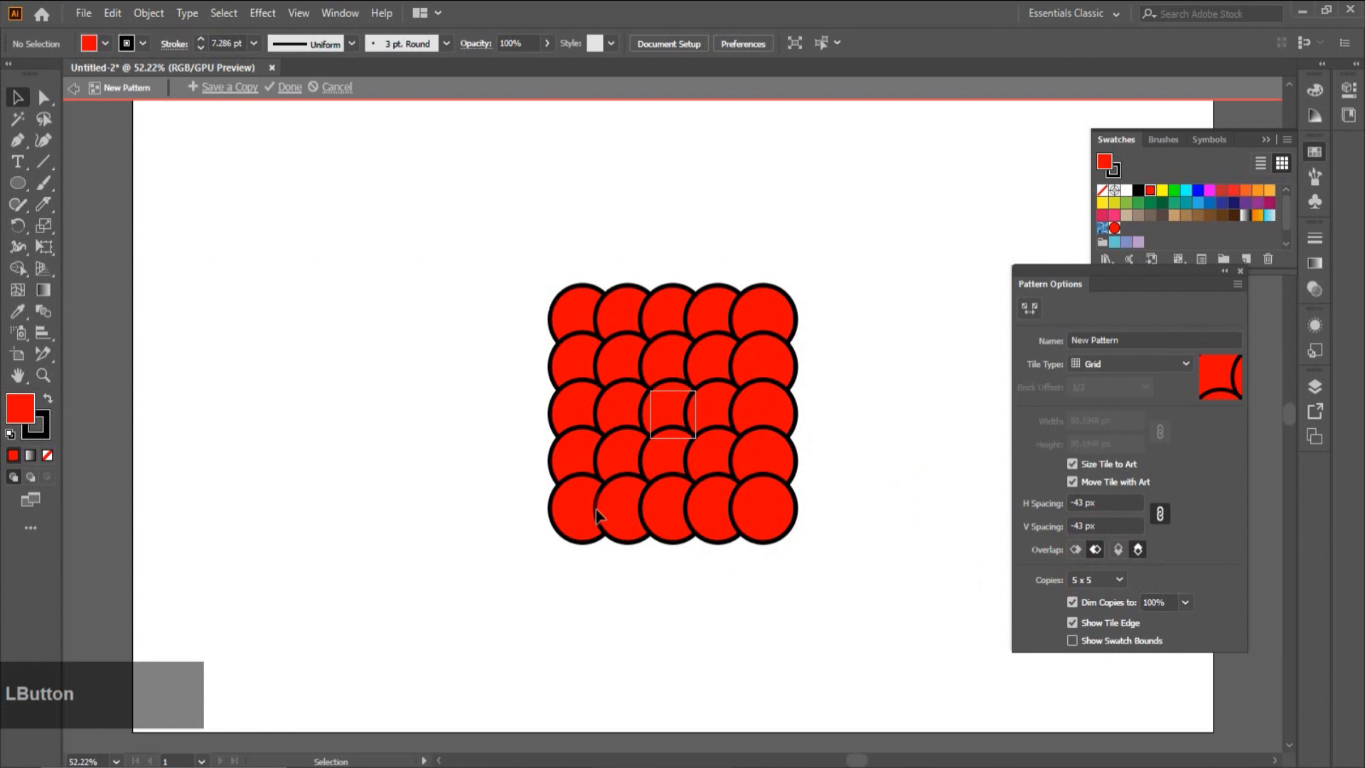
click(708, 559)
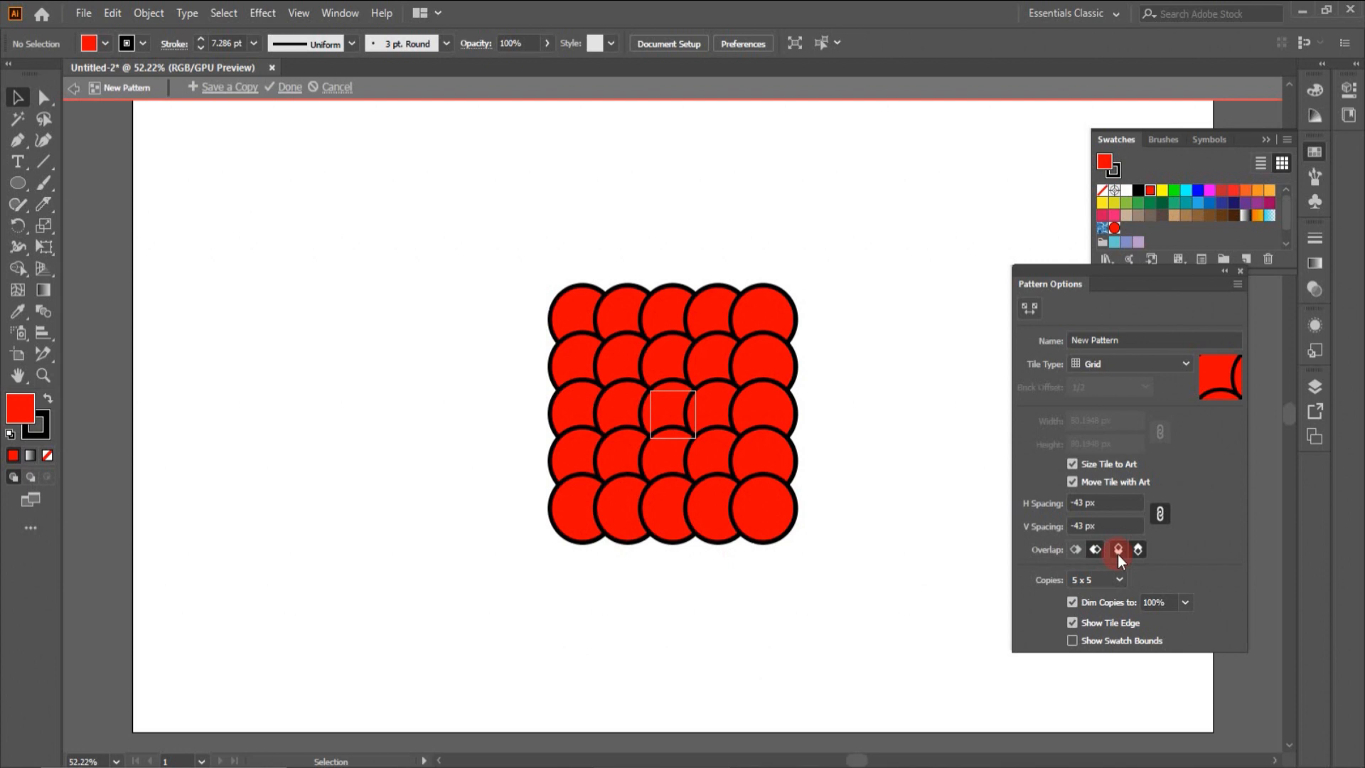
Change the tile type to Brick by Row and set an unlinked horizontal spacing of 0 px.
click(1181, 363)
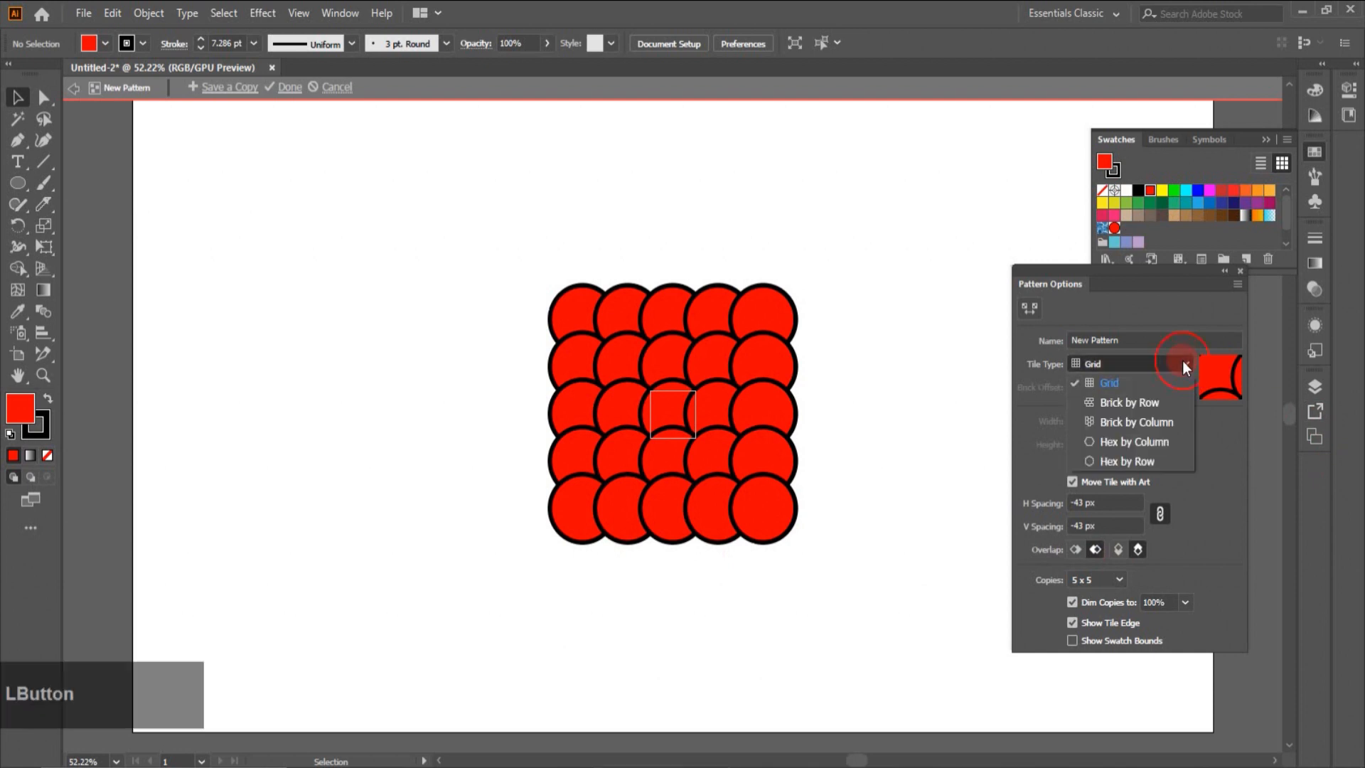
click(1130, 403)
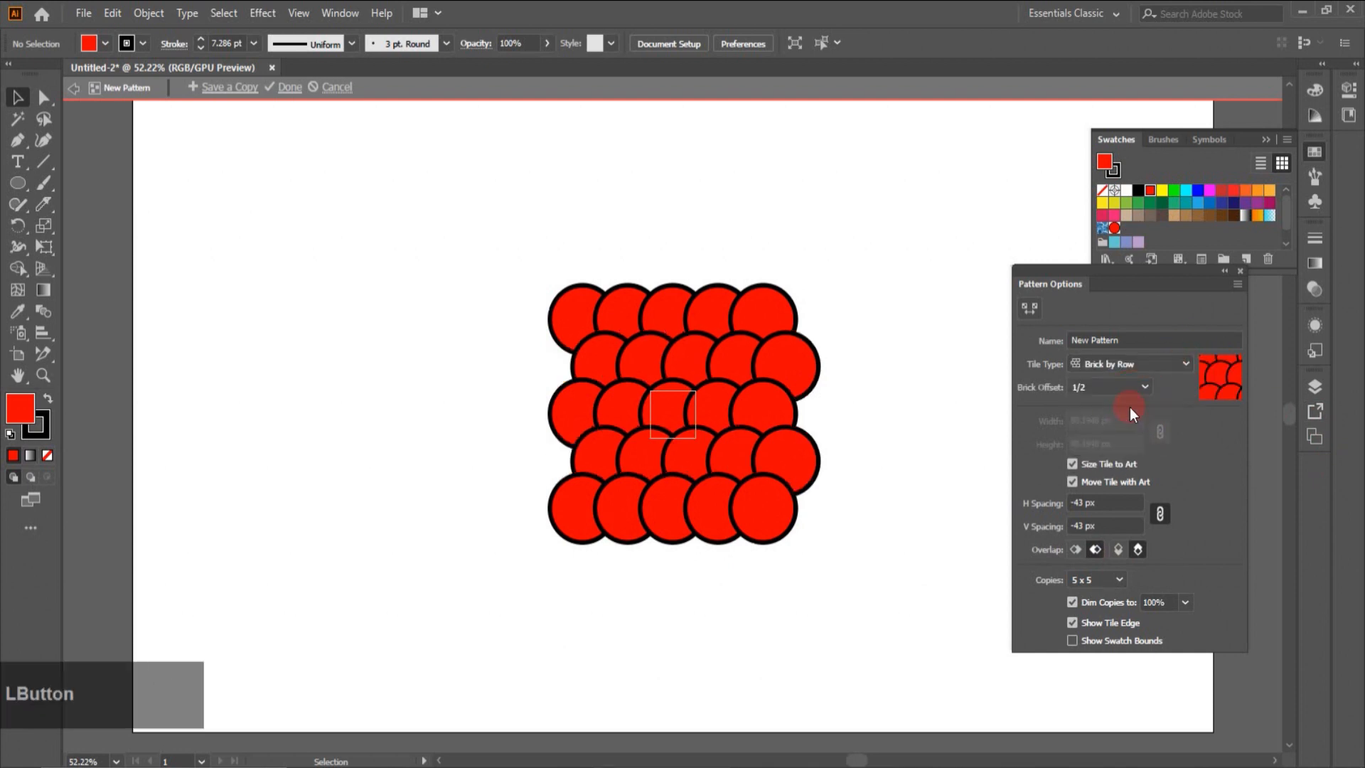
click(1160, 514)
click(1080, 501)
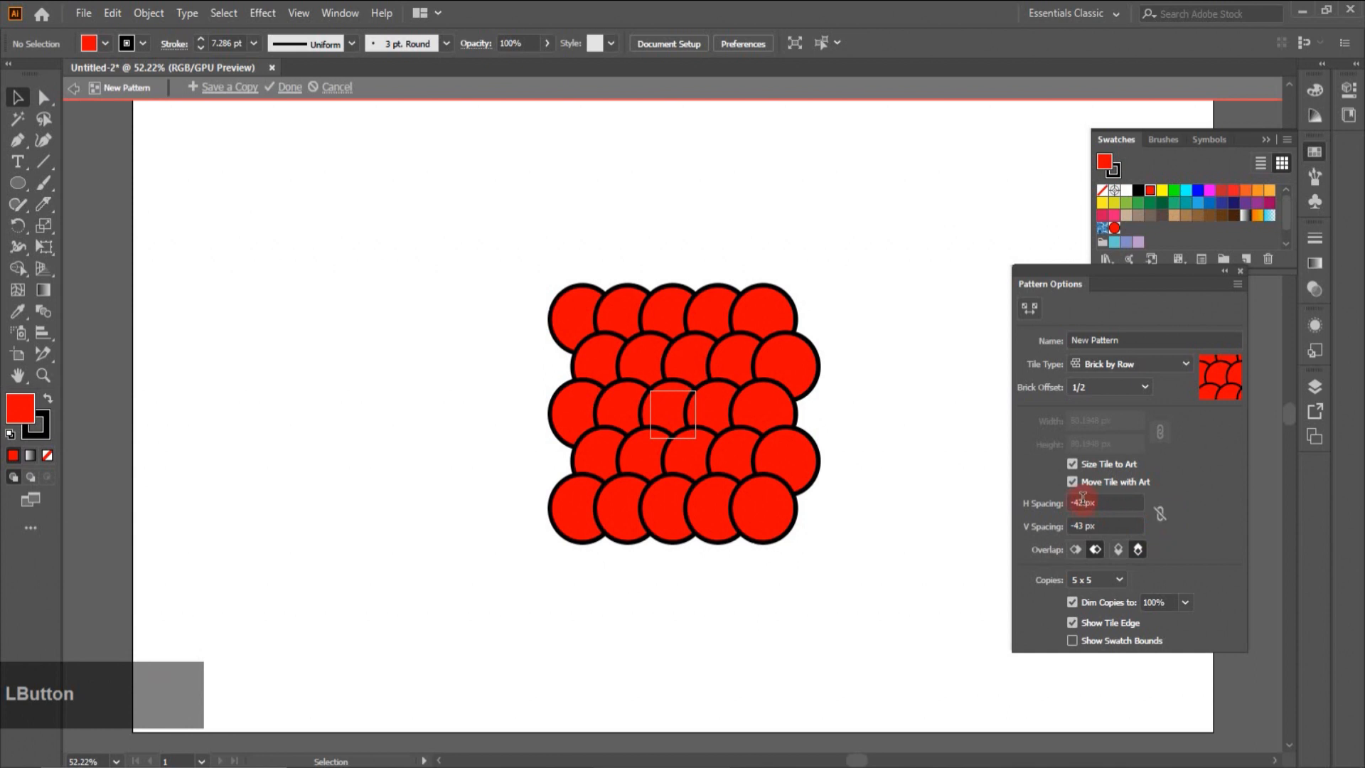
drag(1081, 501, 1061, 501)
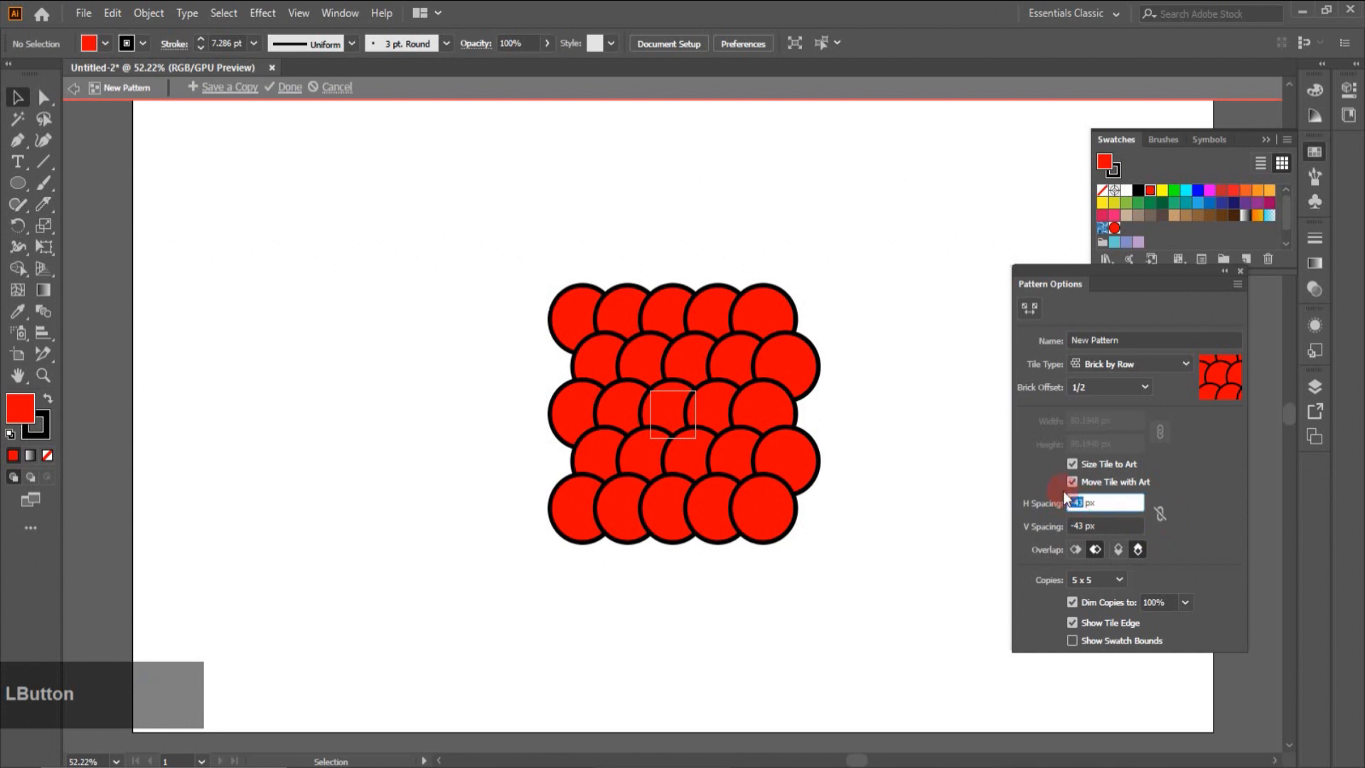
text(0)
click(1138, 537)
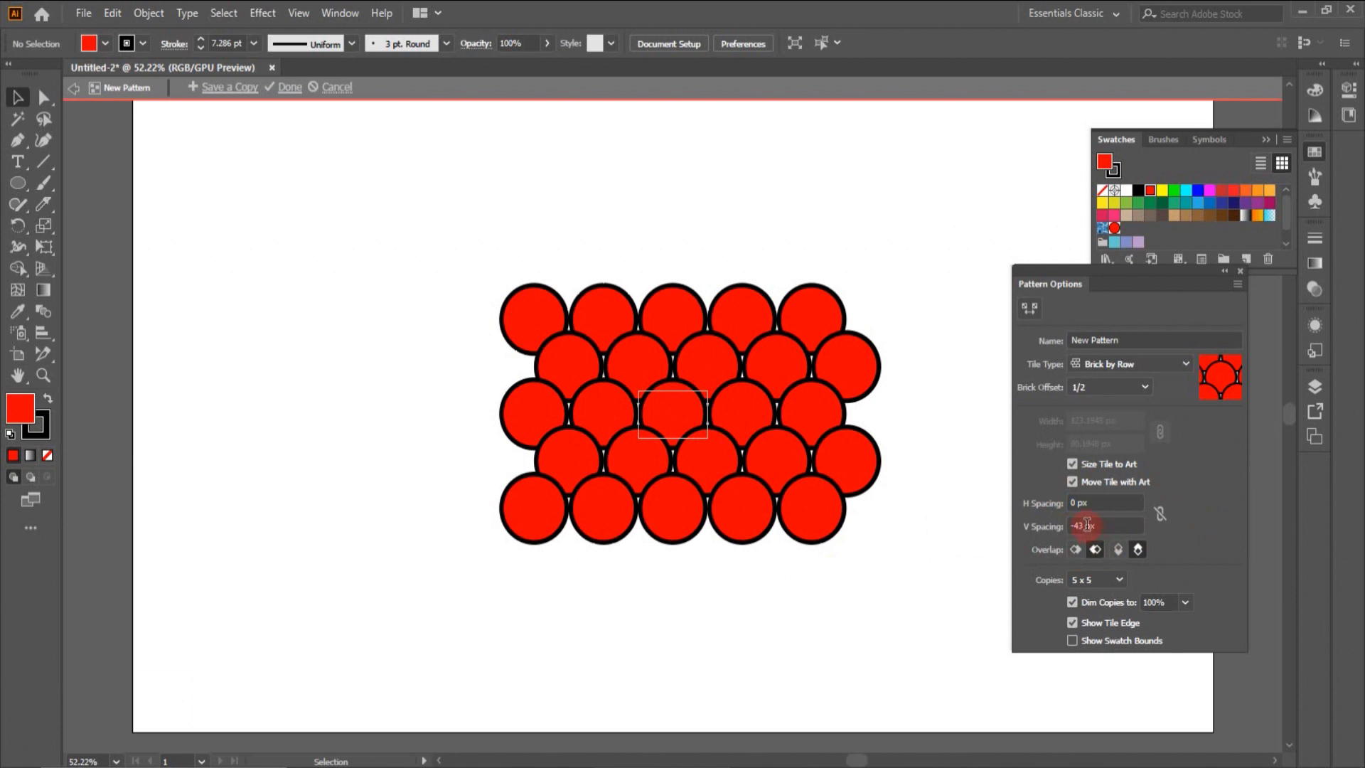
Lower the vertical spacing to -61 px to create a fish-scale overlap.
drag(1088, 526, 1066, 527)
key(Down)
key(Down)
key(Down)
key(Down)
key(Down)
key(Down)
key(Down)
key(Down)
key(Down)
key(Down)
key(Down)
key(Down)
key(Down)
key(Down)
key(Down)
key(Down)
key(Down)
key(Down)
click(870, 617)
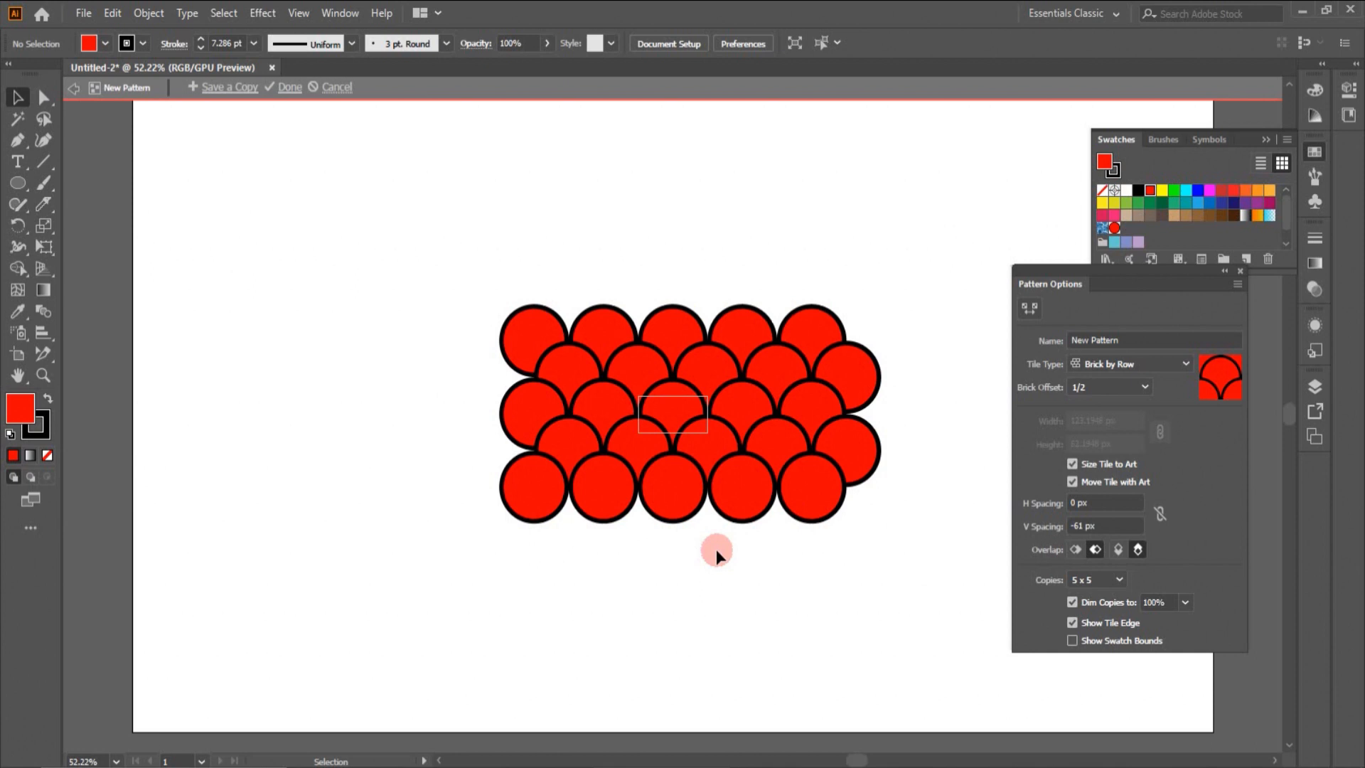
Set the vertical spacing to 0 px and link it with the horizontal spacing.
click(1063, 527)
text(0)
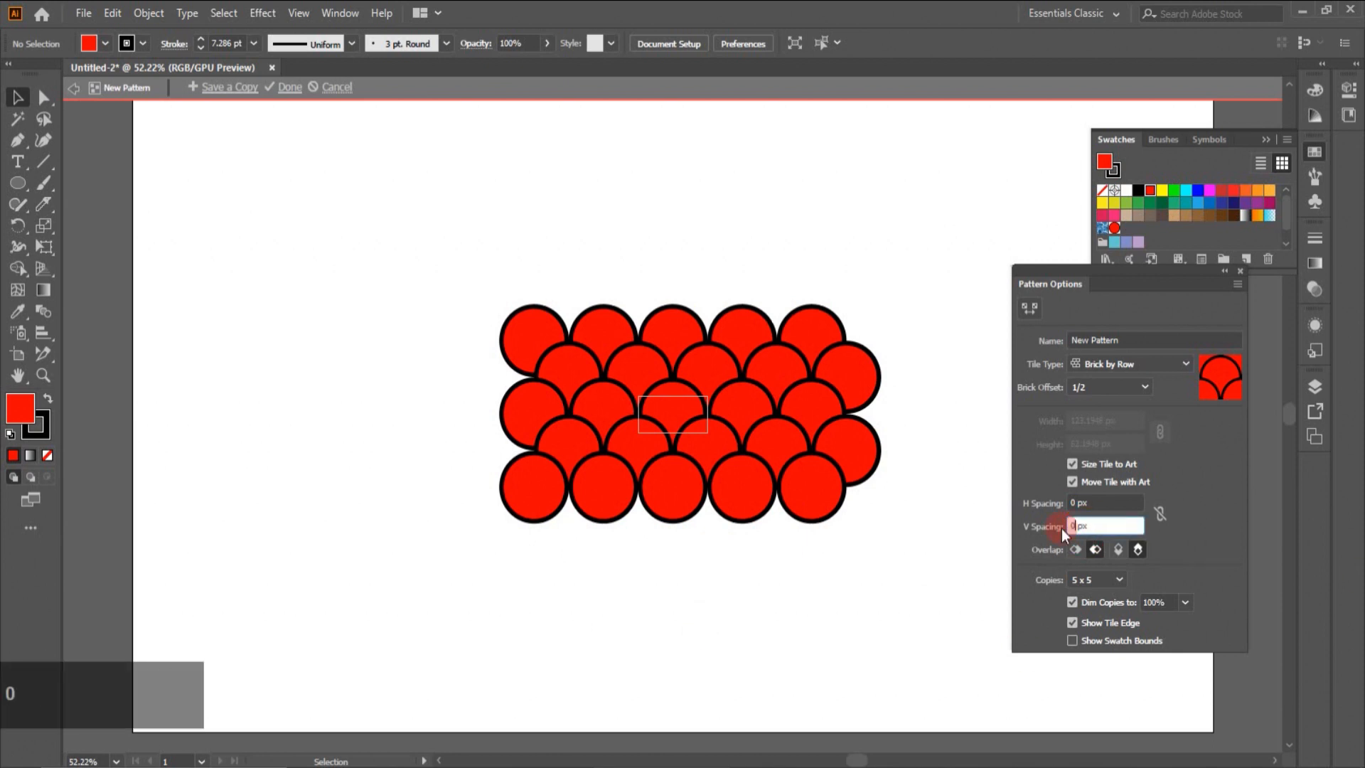
click(1161, 519)
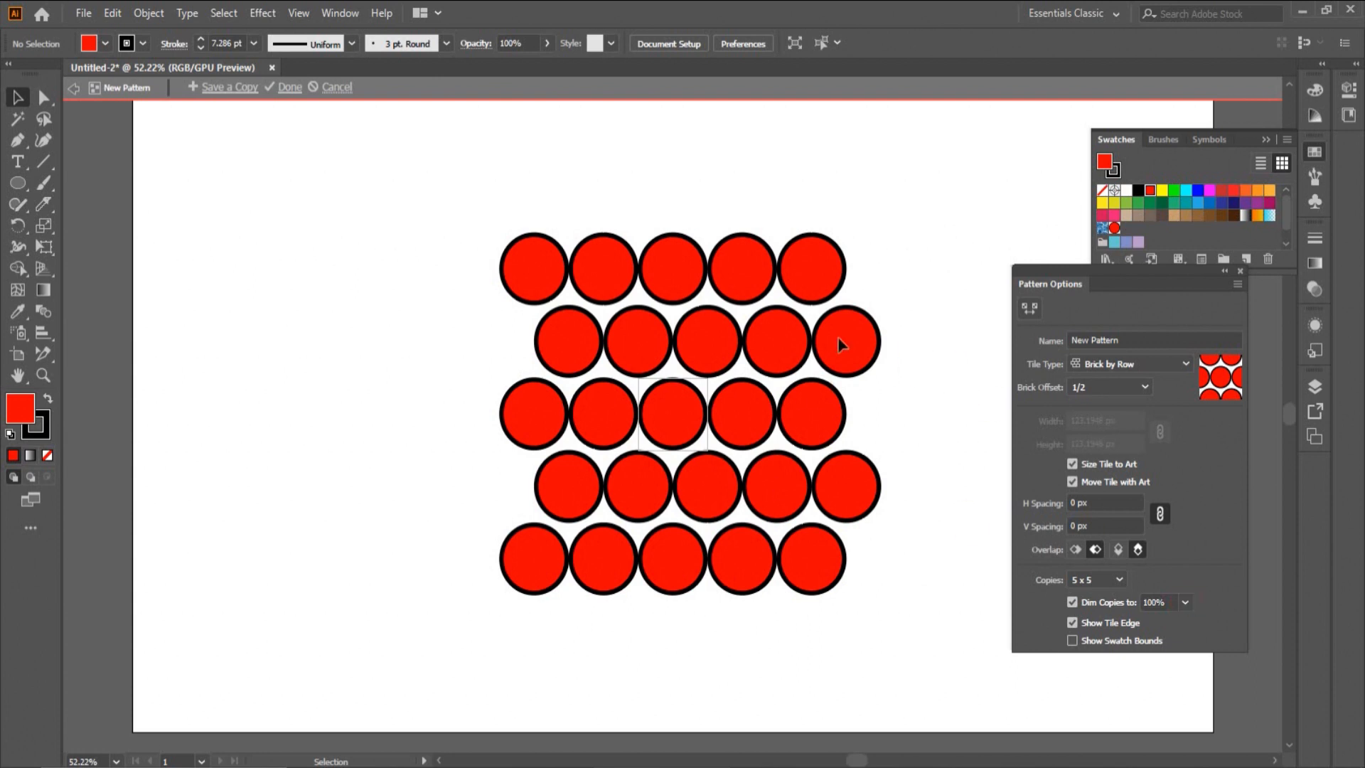
Try dimming the pattern copies to 50% and 20%.
click(1184, 604)
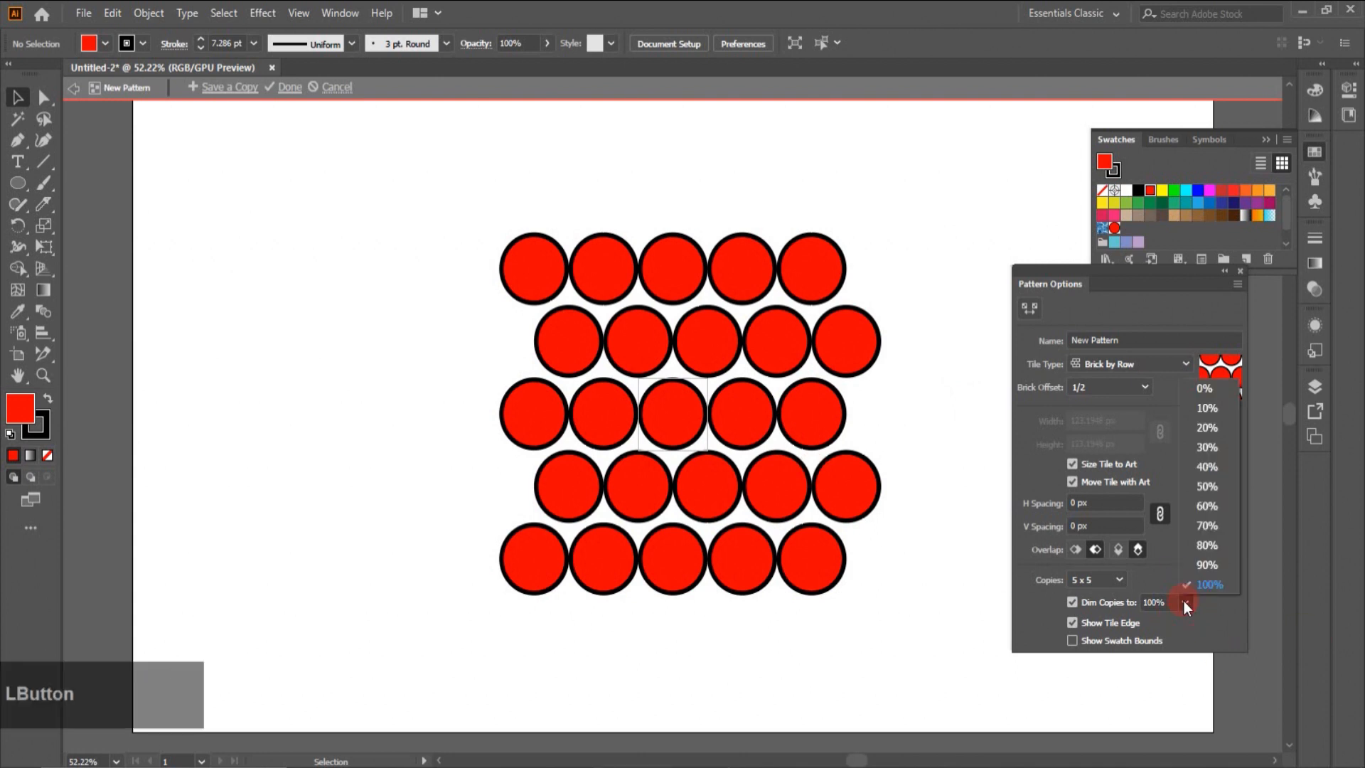
click(1218, 488)
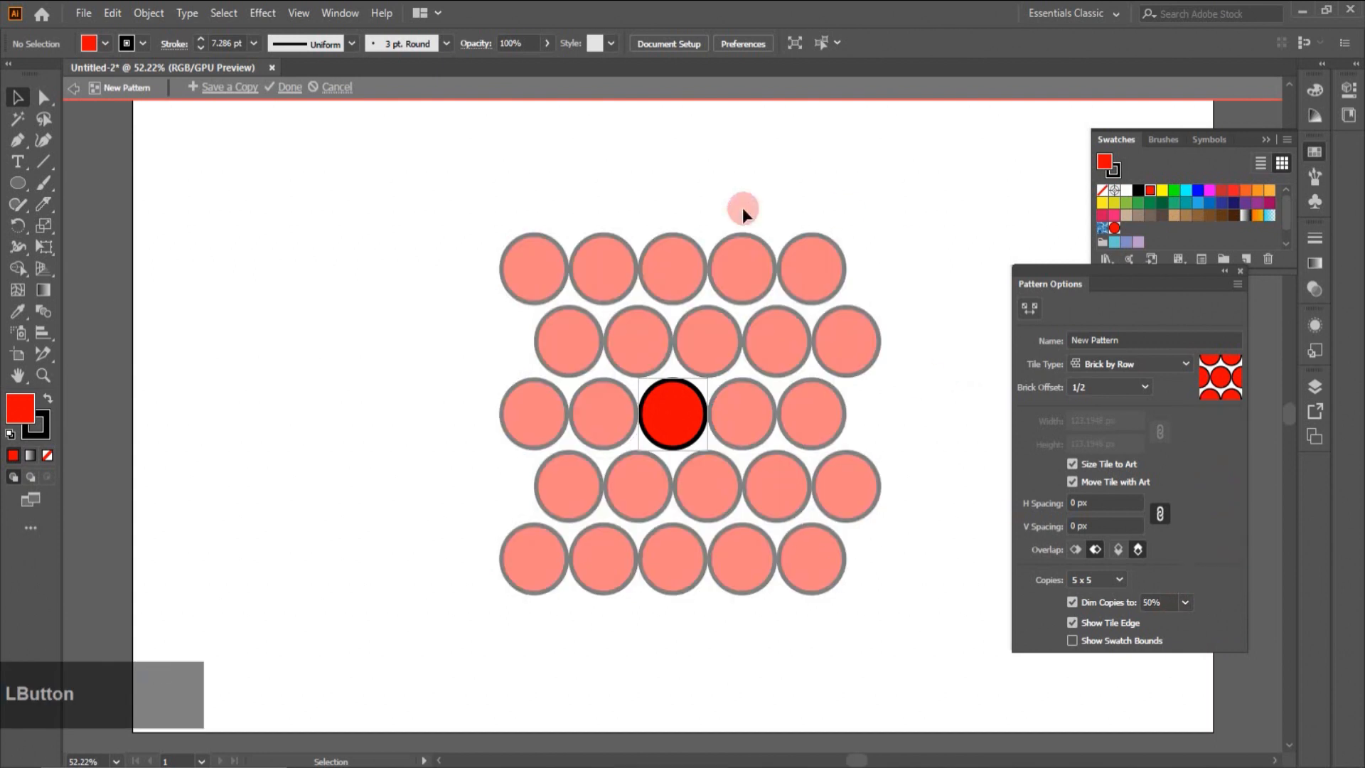
click(1186, 603)
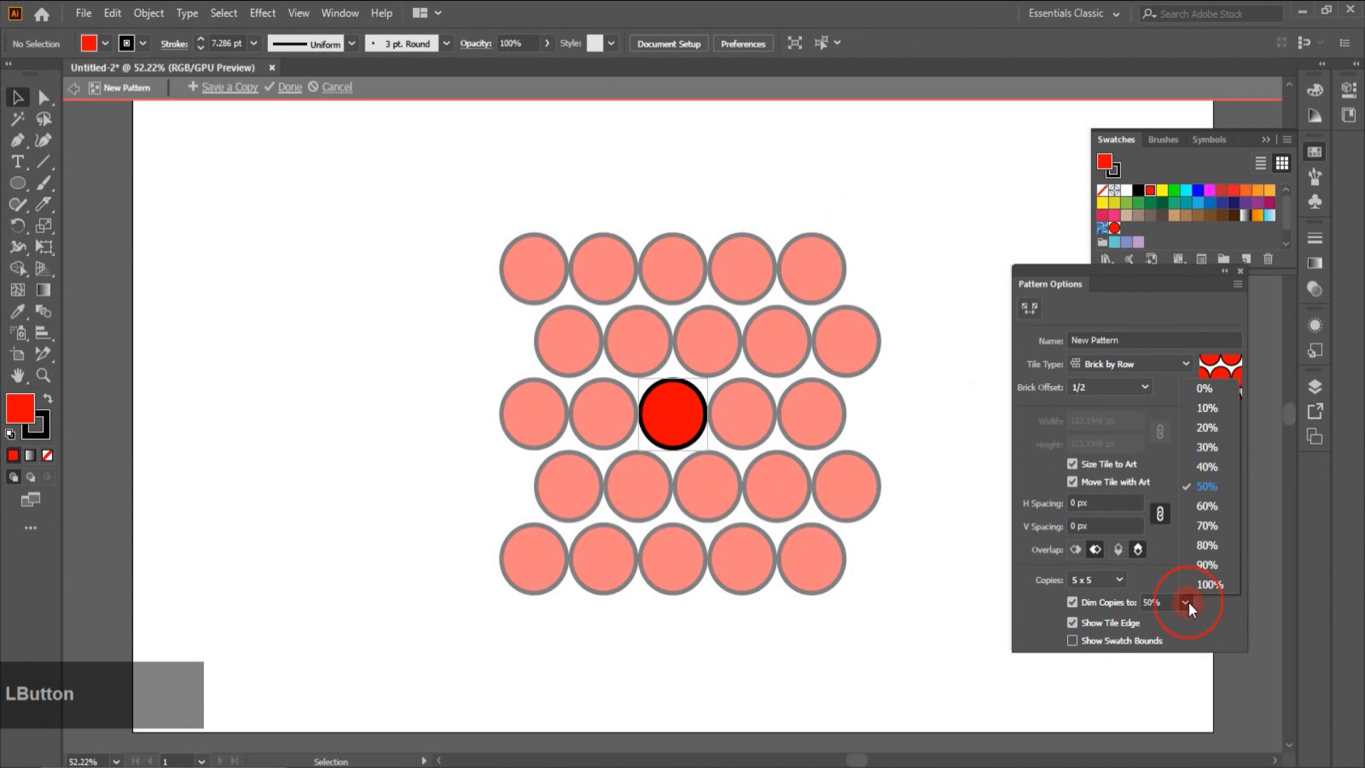
click(1213, 433)
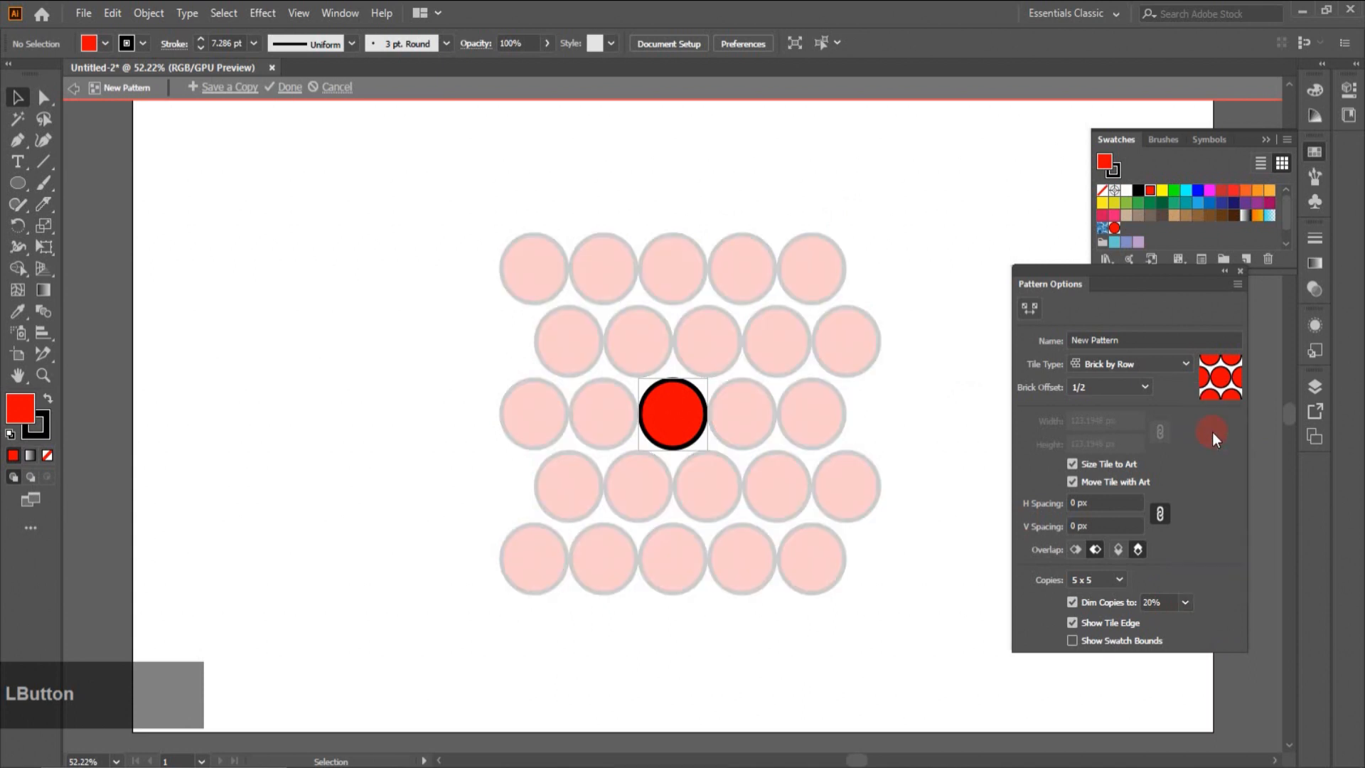
click(1184, 603)
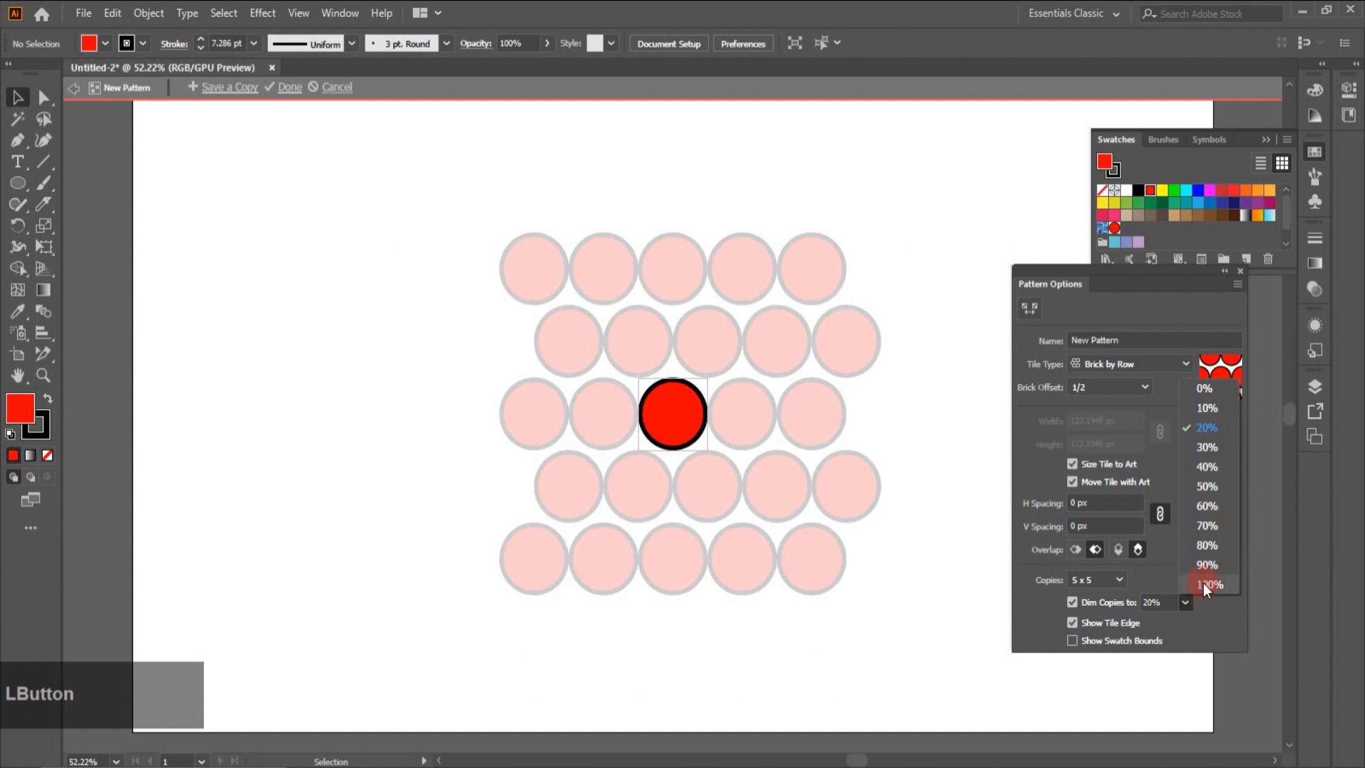
click(1088, 623)
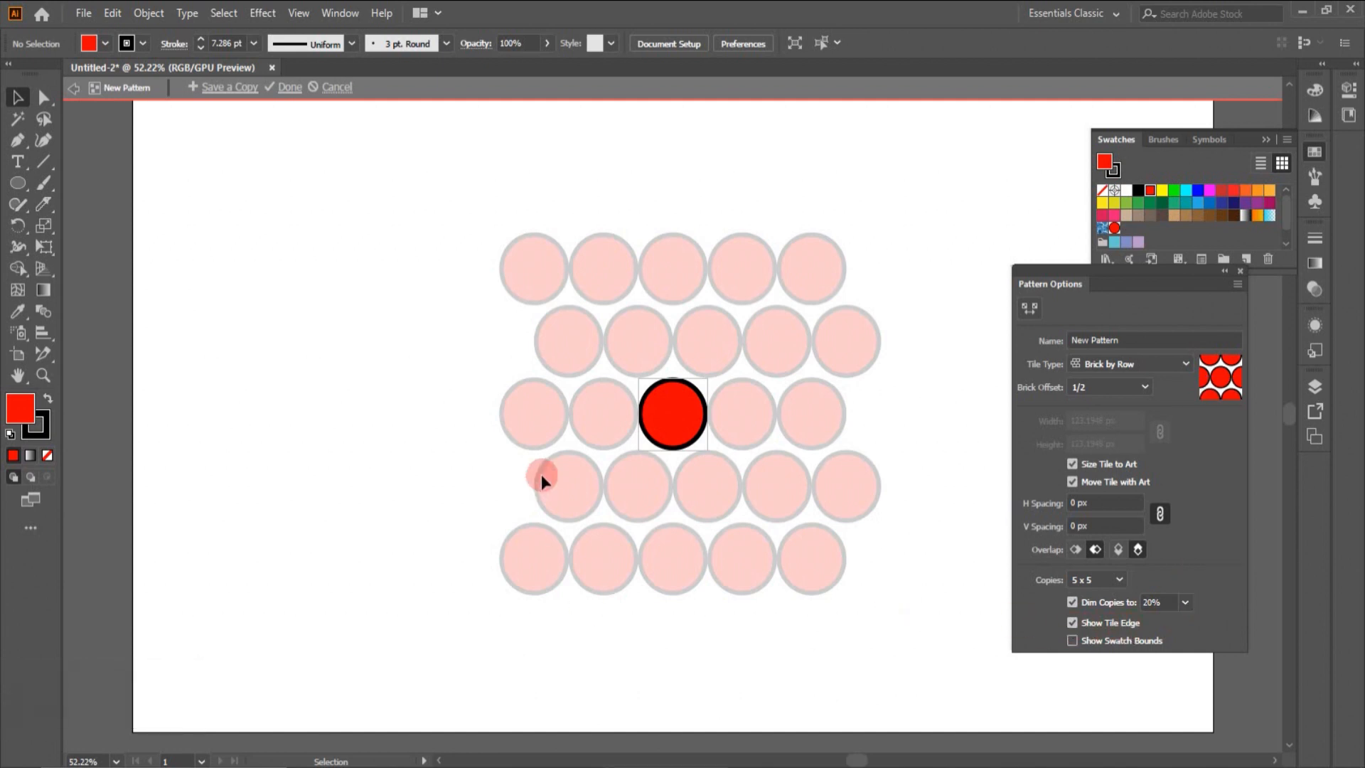
Hide and show the tile edge again, and turn on the swatch bounds.
click(693, 452)
click(1073, 623)
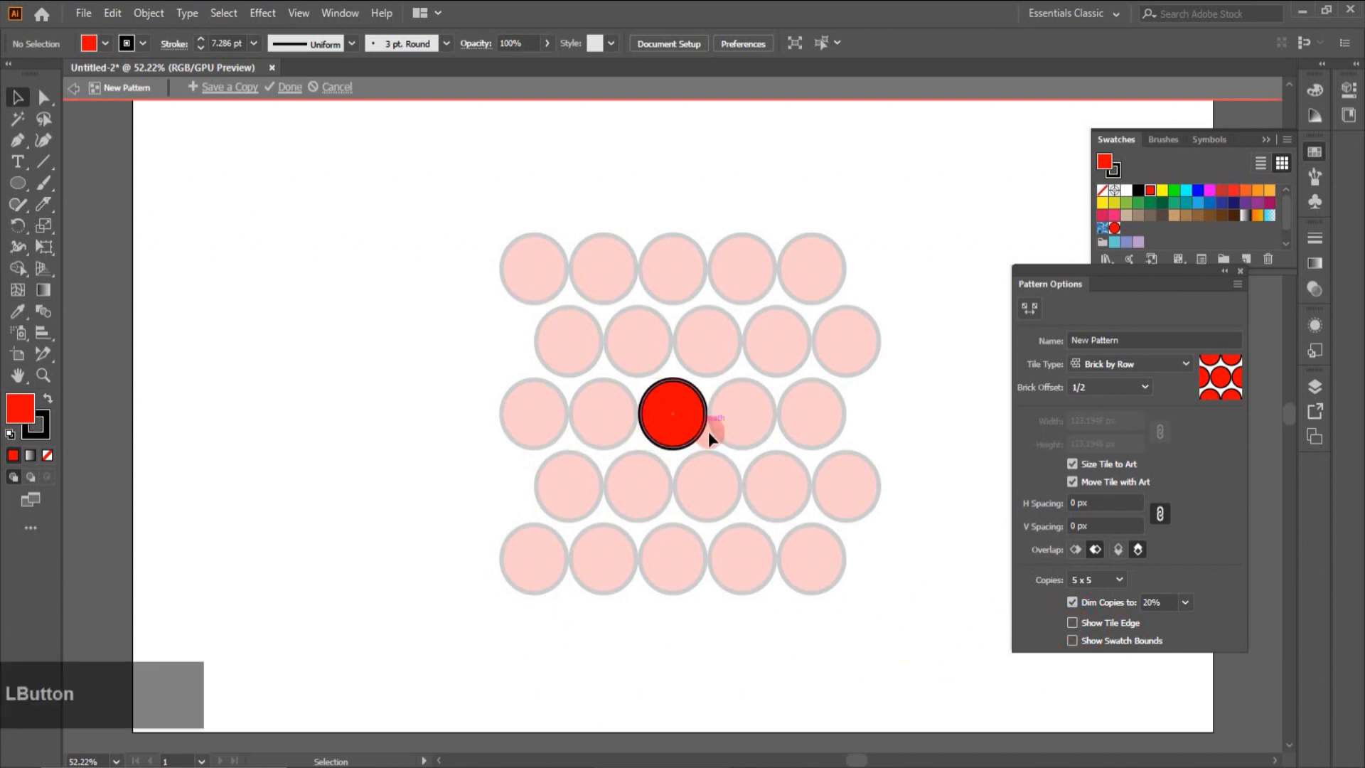
click(1072, 622)
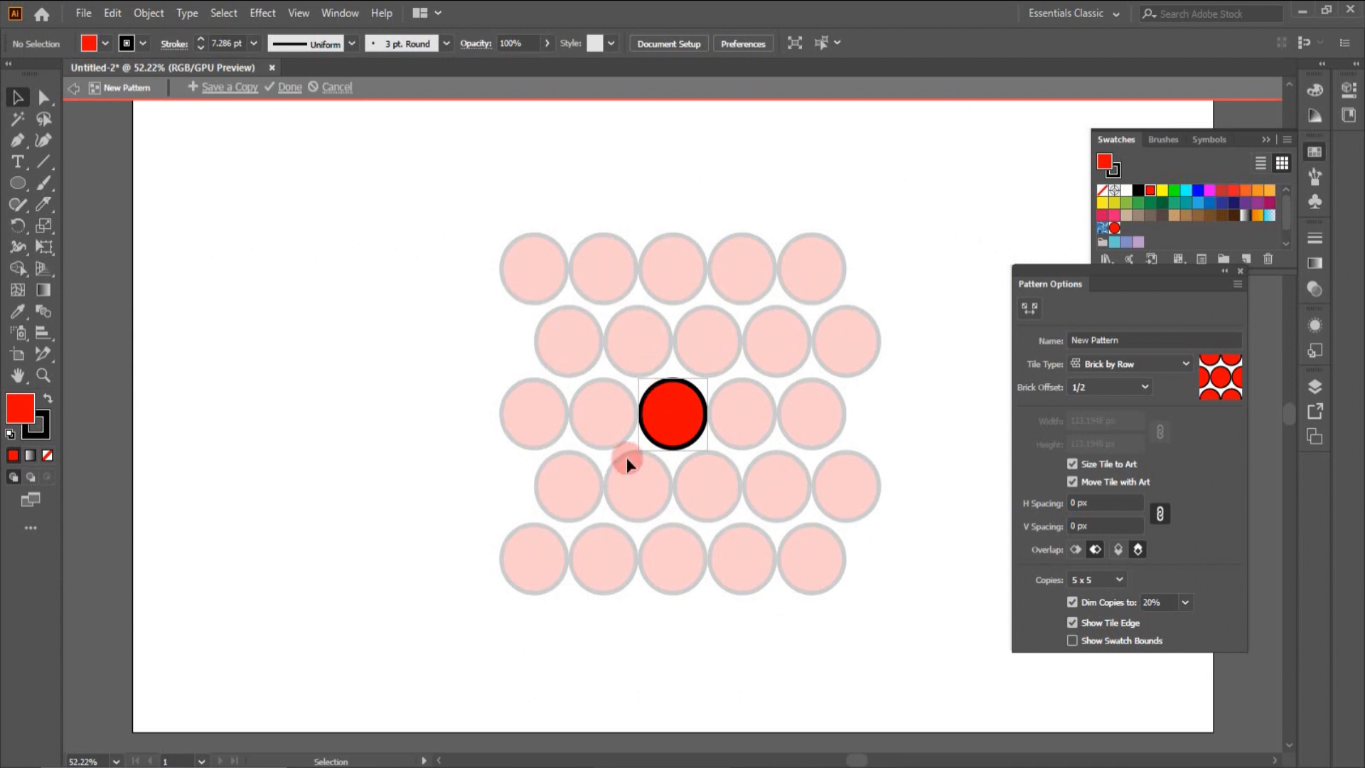
click(1070, 643)
Set the pattern tile edge color to Green.
click(1237, 284)
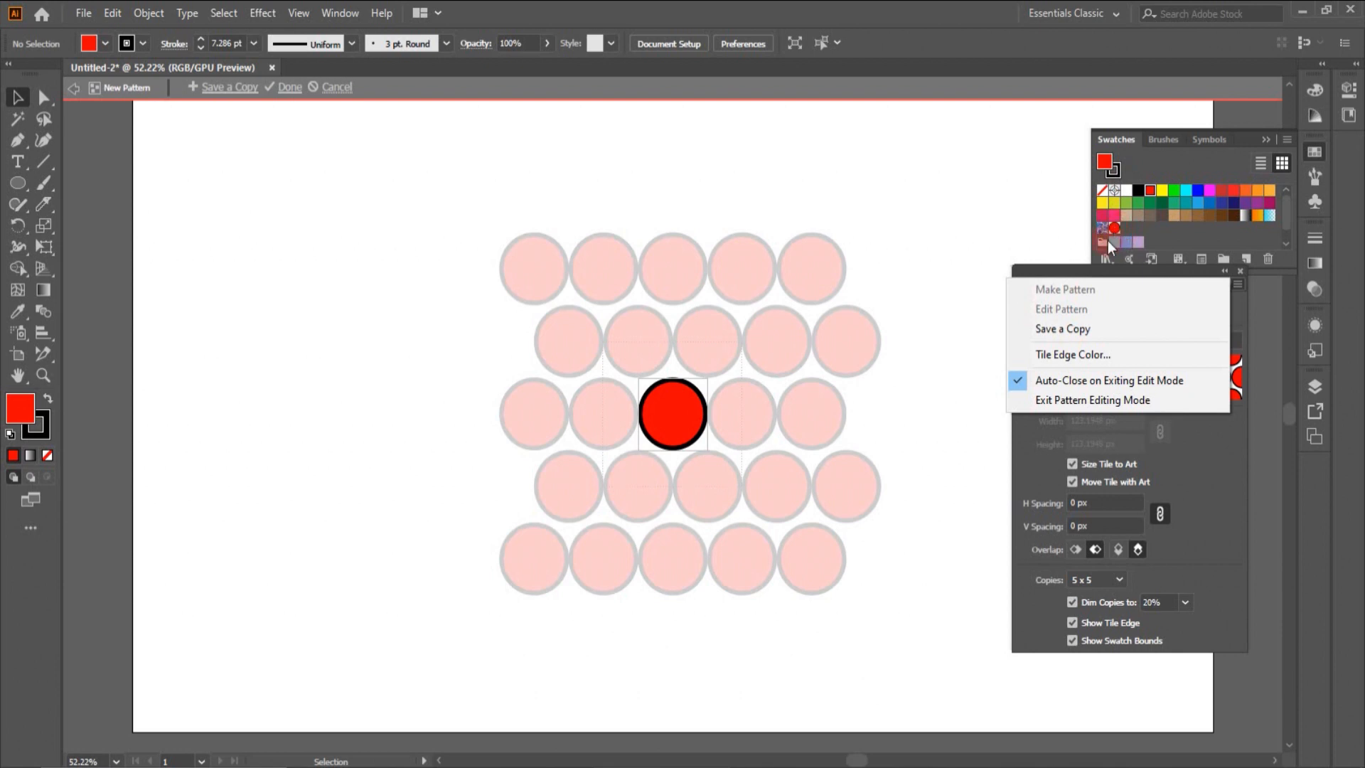
click(1064, 334)
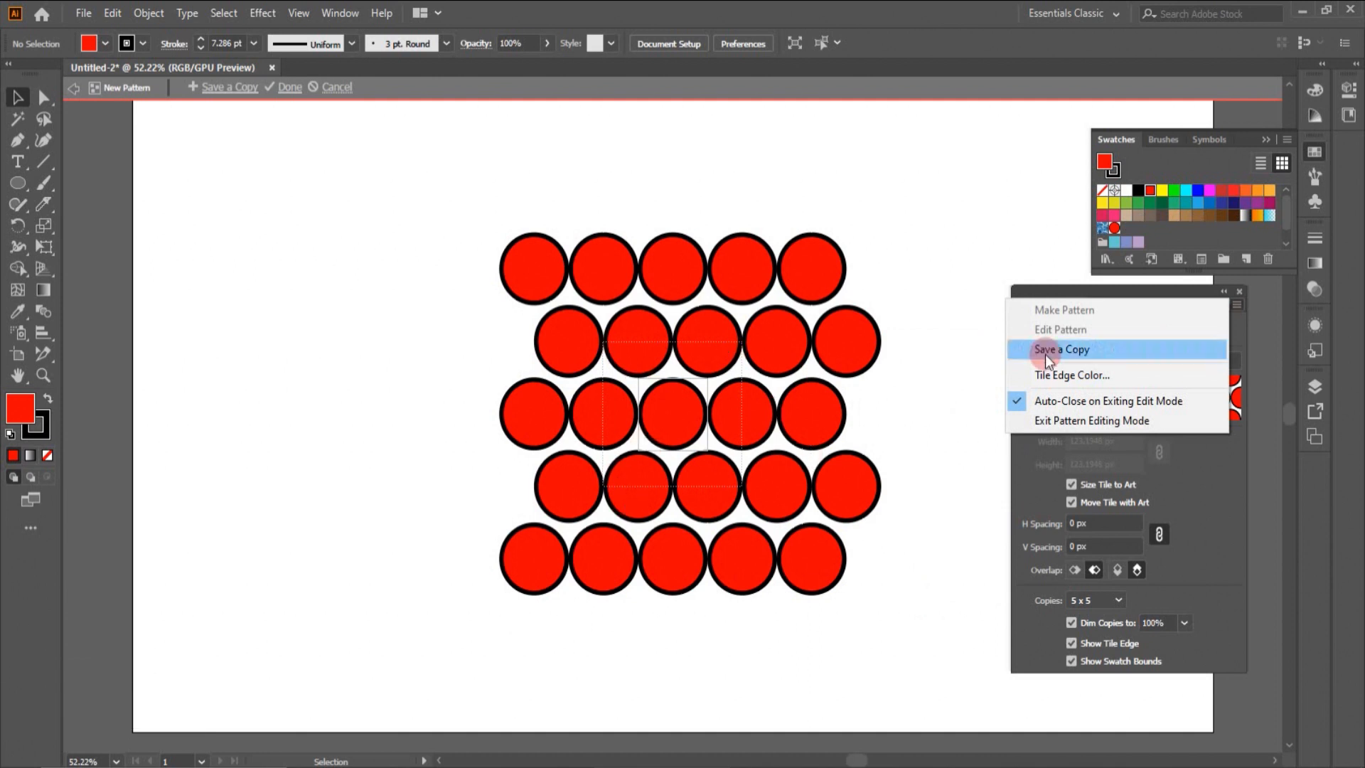
click(1092, 376)
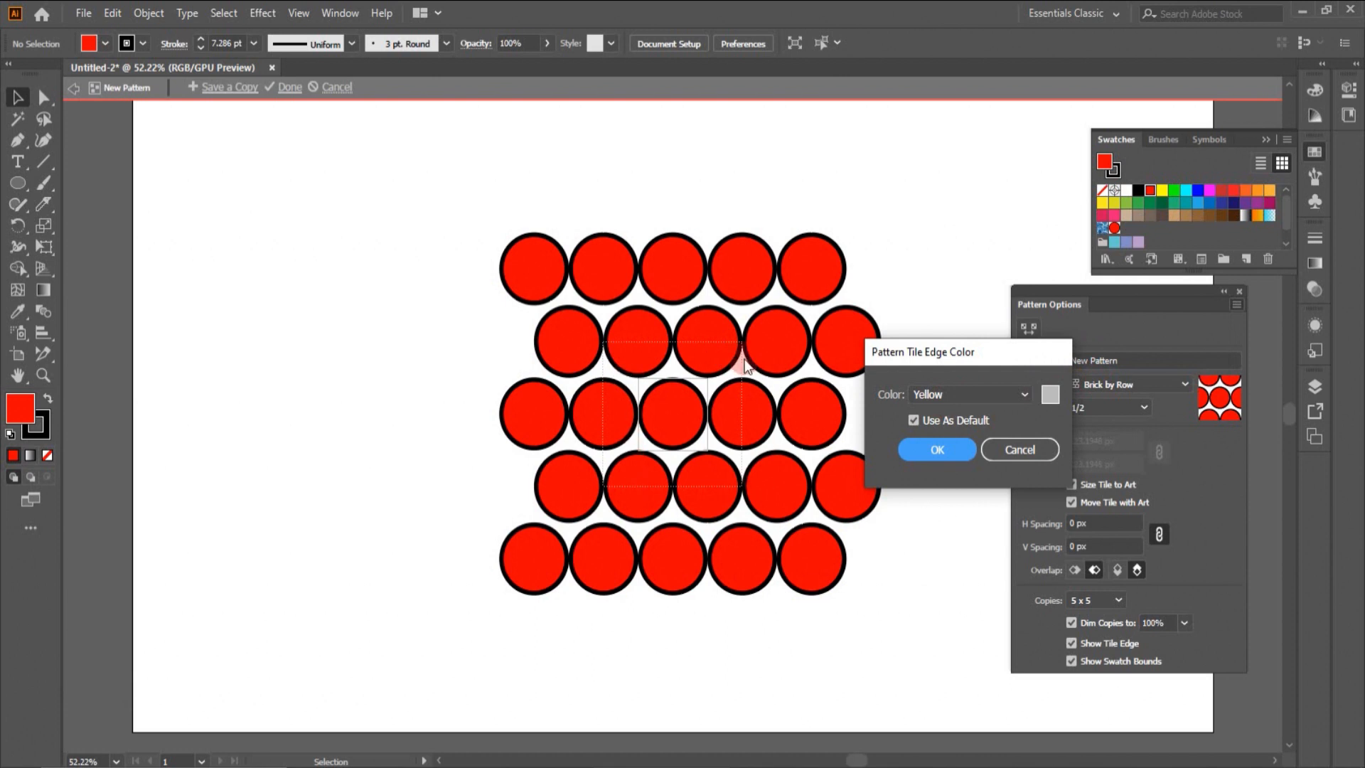
click(1027, 391)
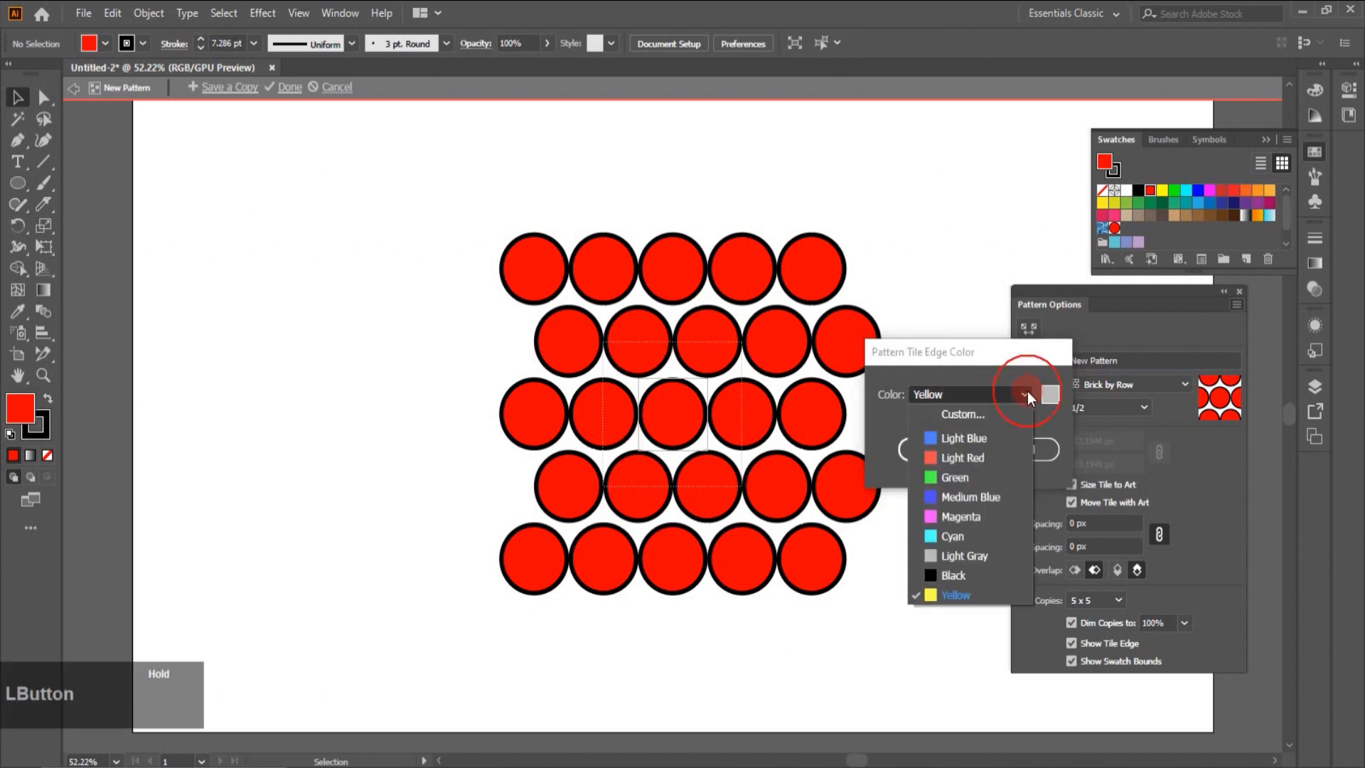
click(949, 476)
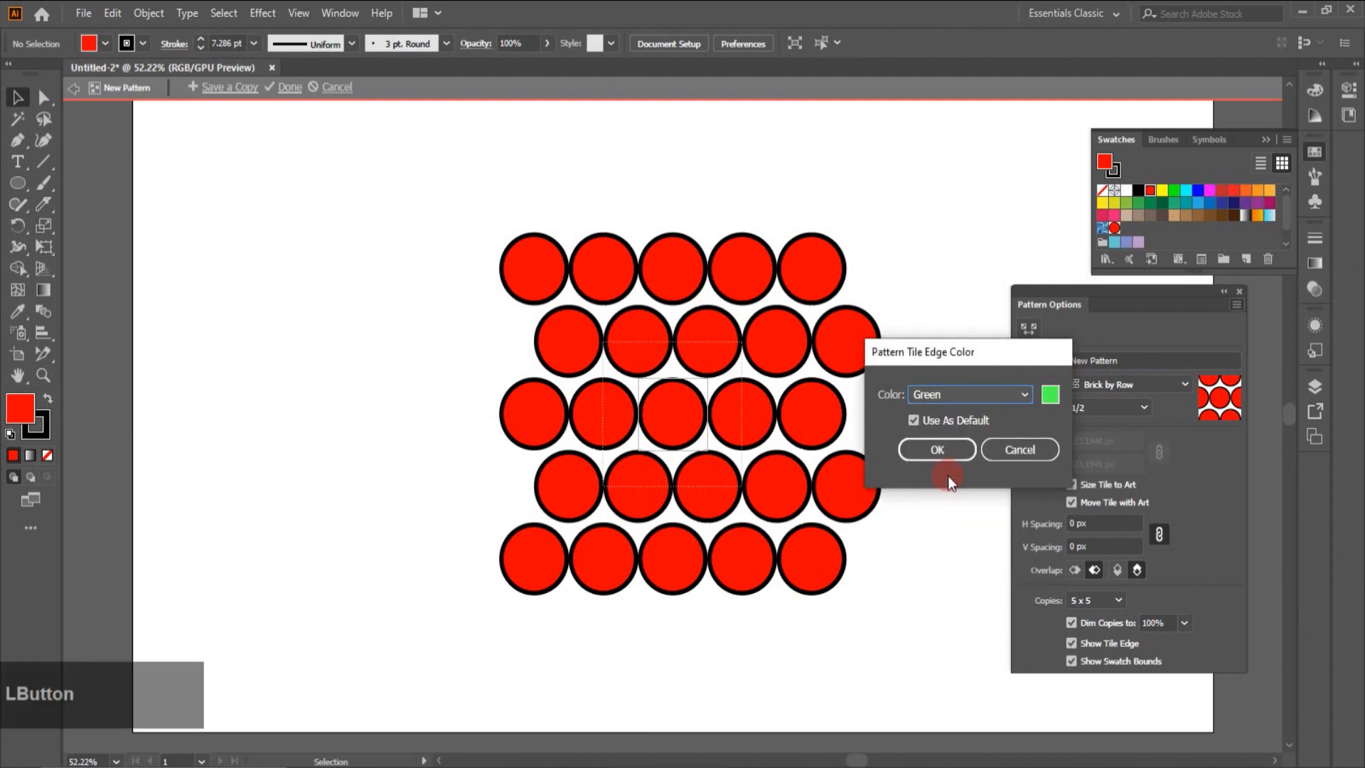
click(947, 448)
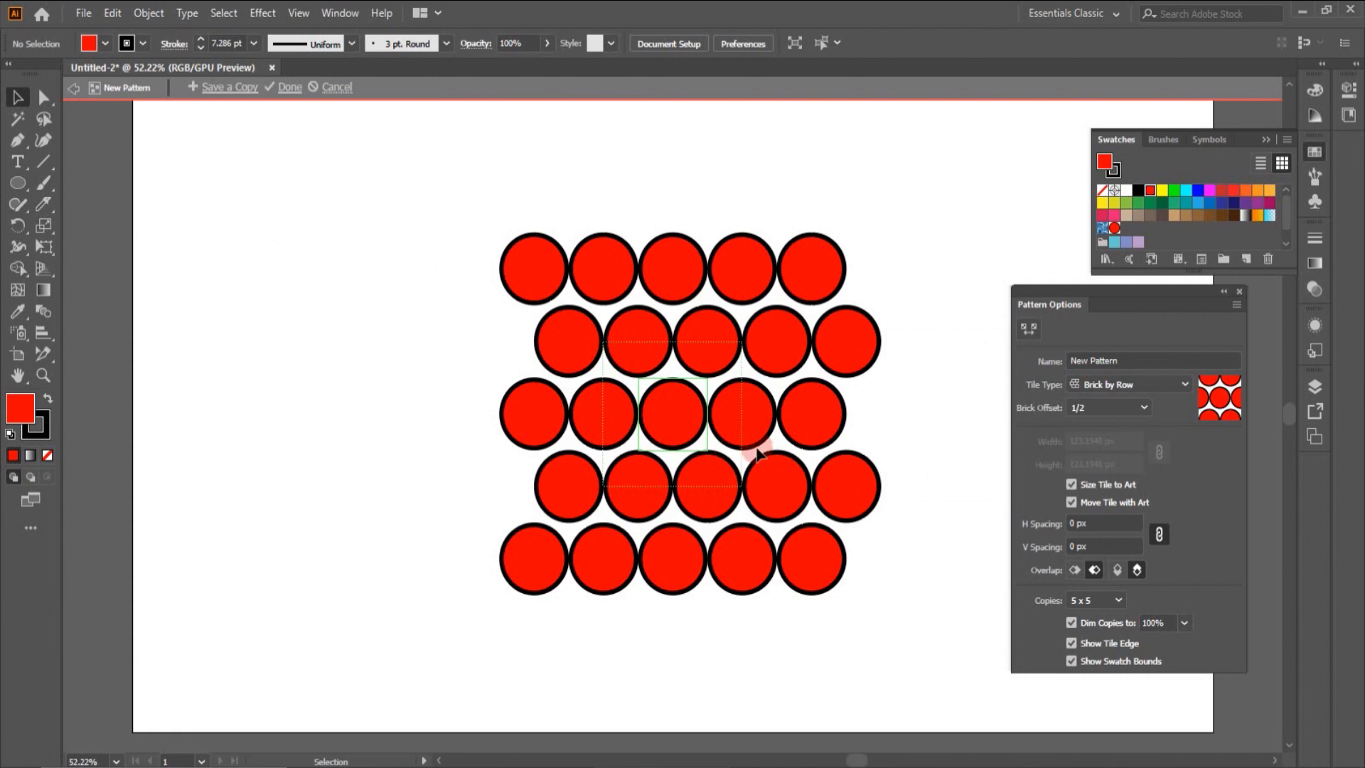
Change the pattern tile edge color to Medium Blue.
click(141, 16)
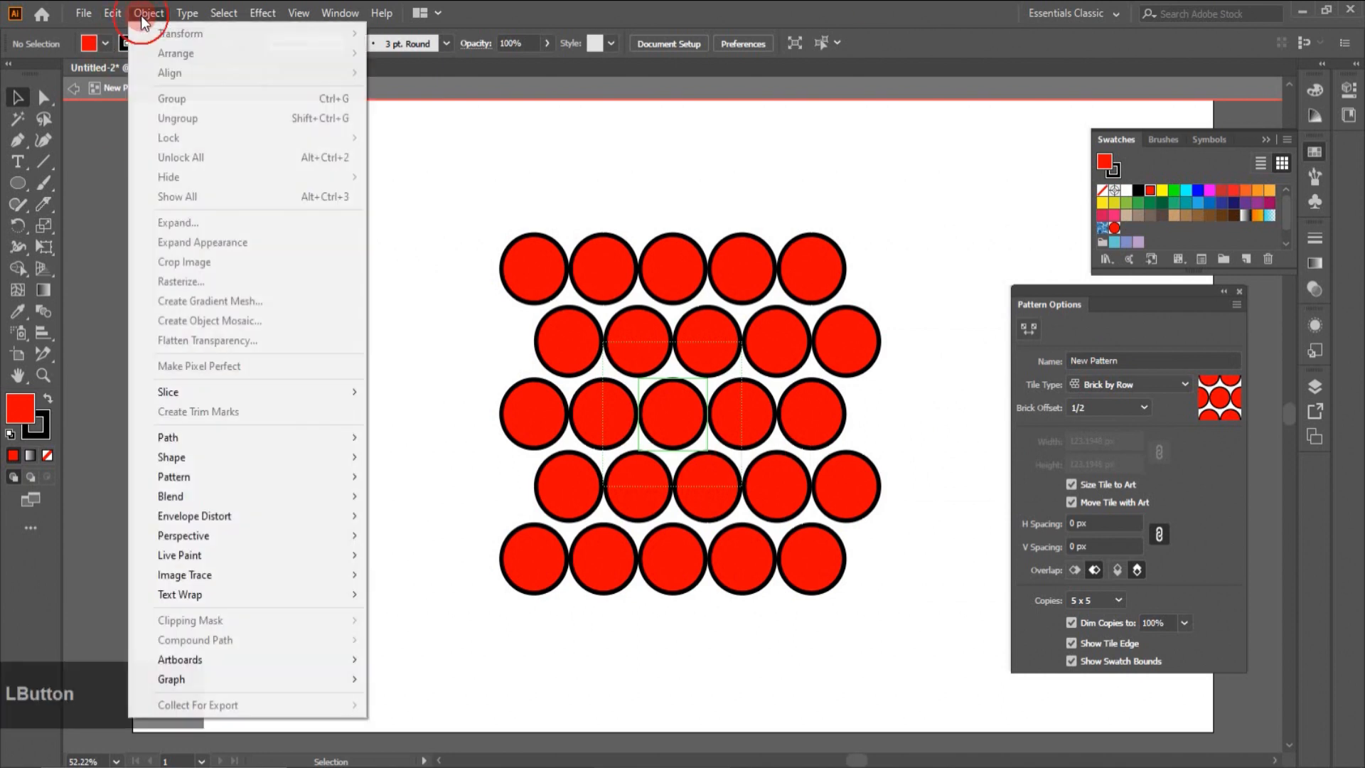
mouse_move(327, 477)
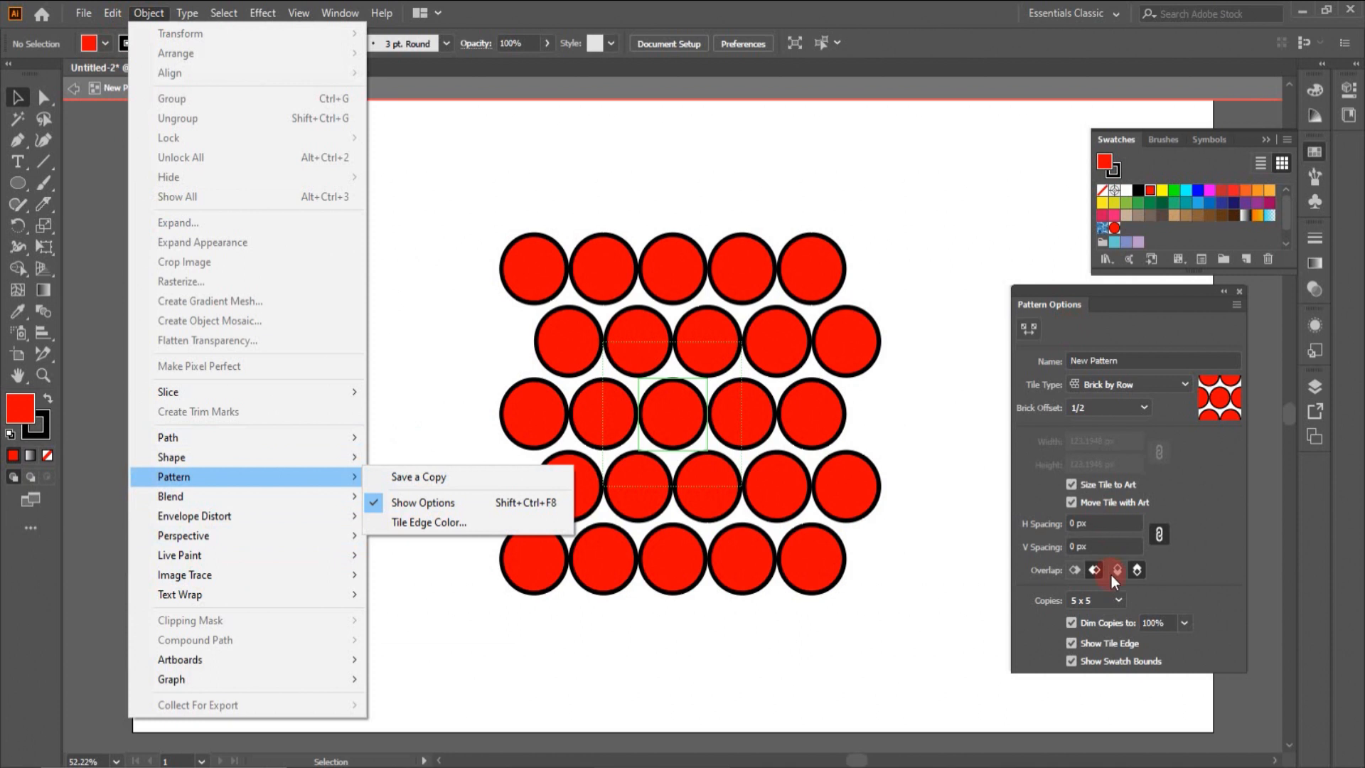
click(405, 522)
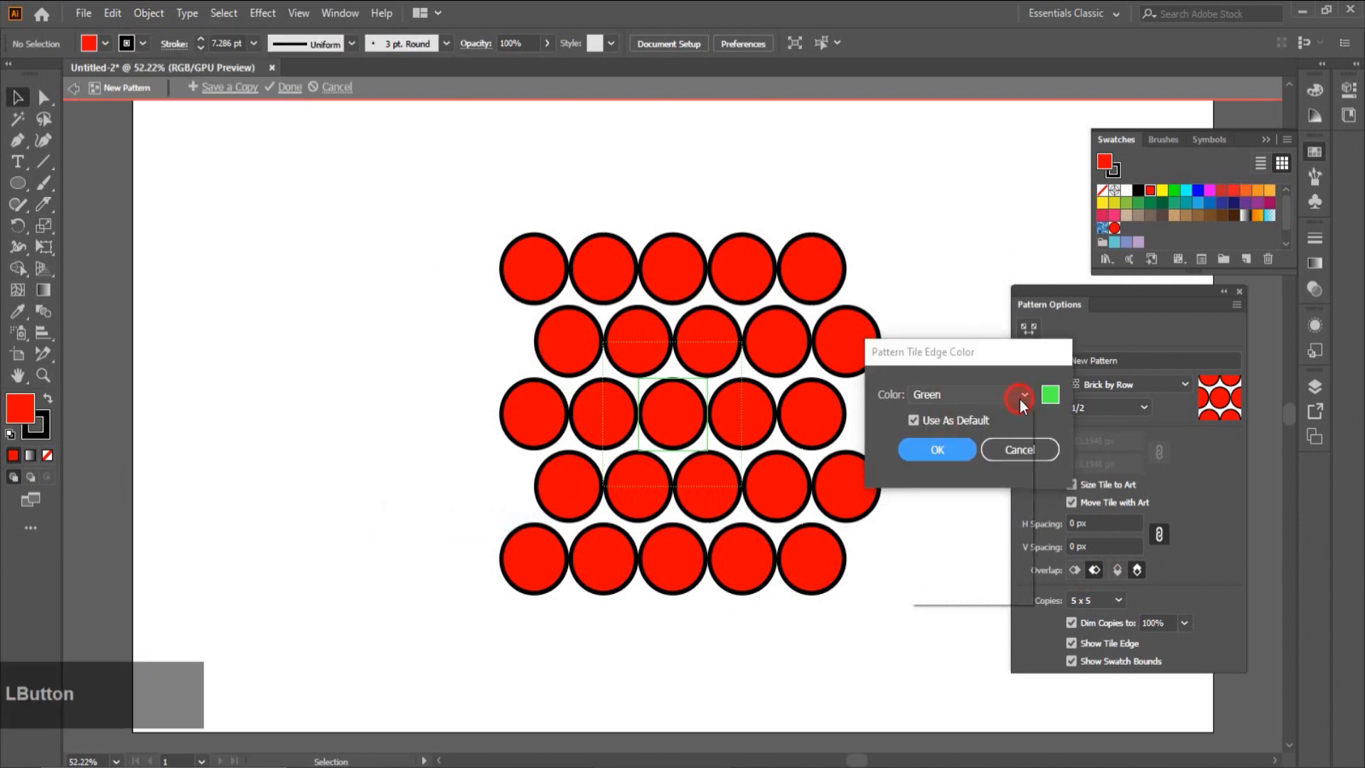
click(1019, 399)
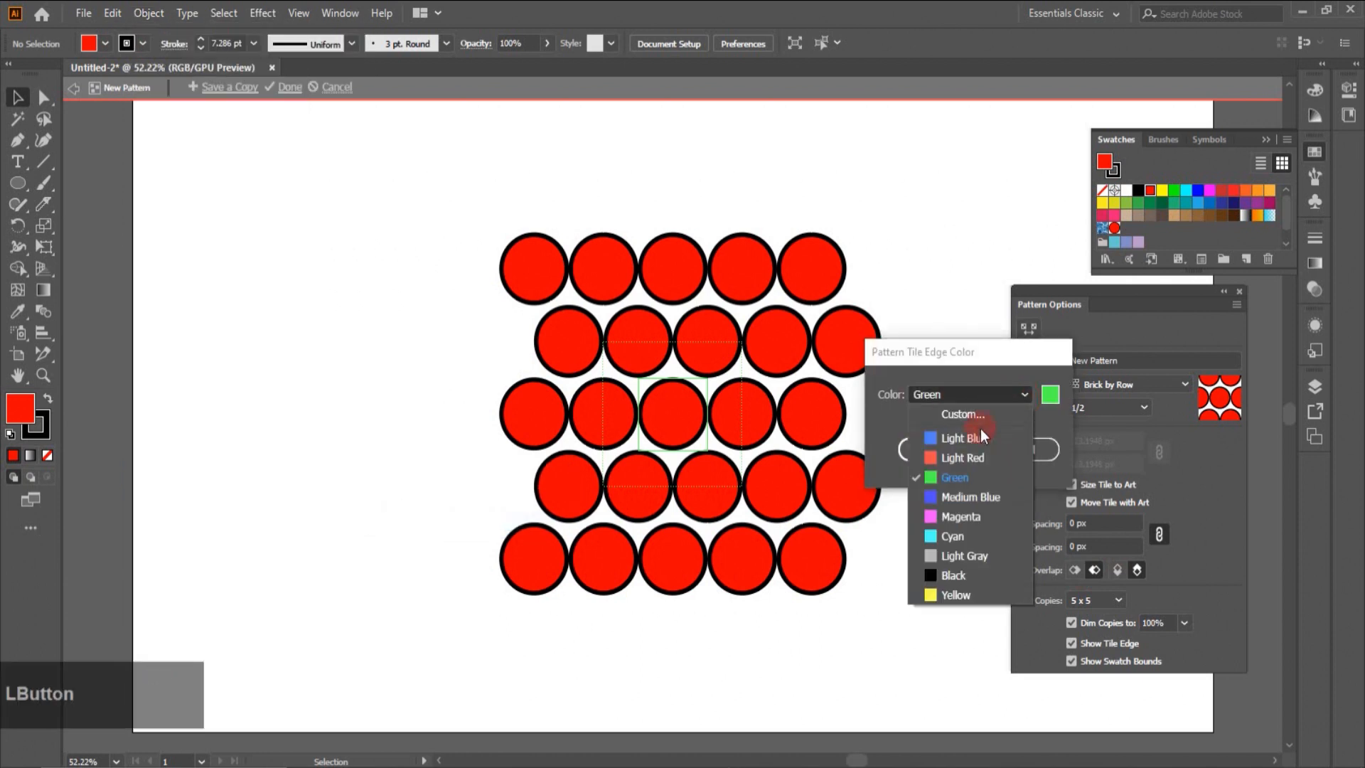
click(955, 497)
click(934, 455)
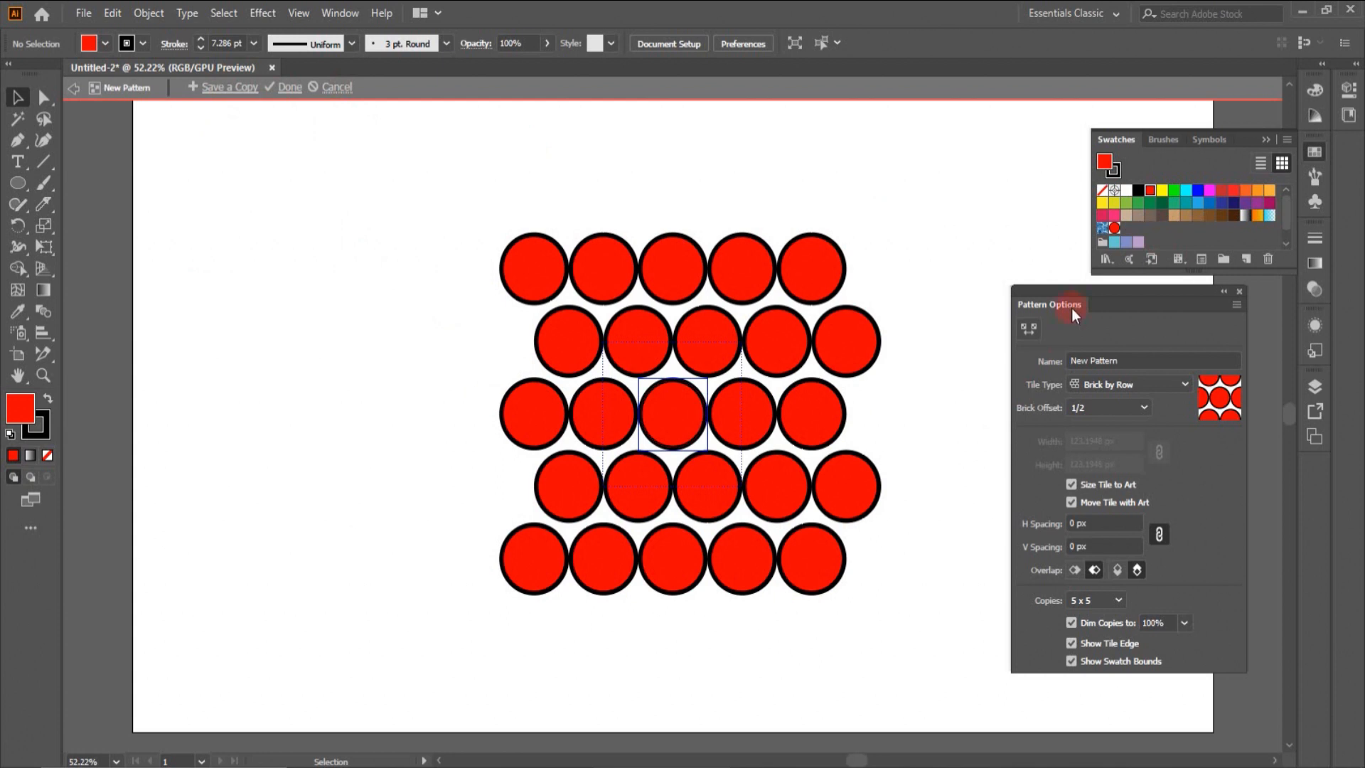
Save a copy of the current circle pattern as New Pattern 2.
click(228, 91)
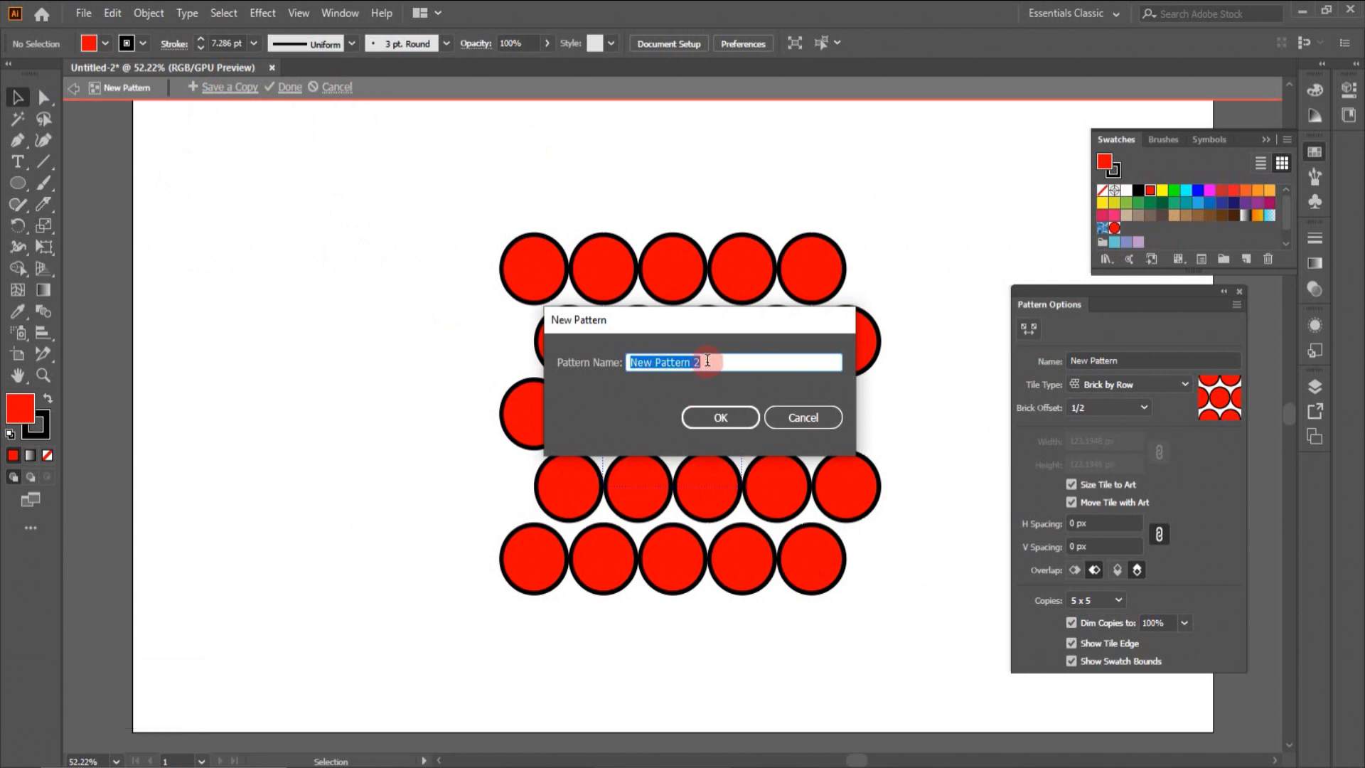
click(728, 422)
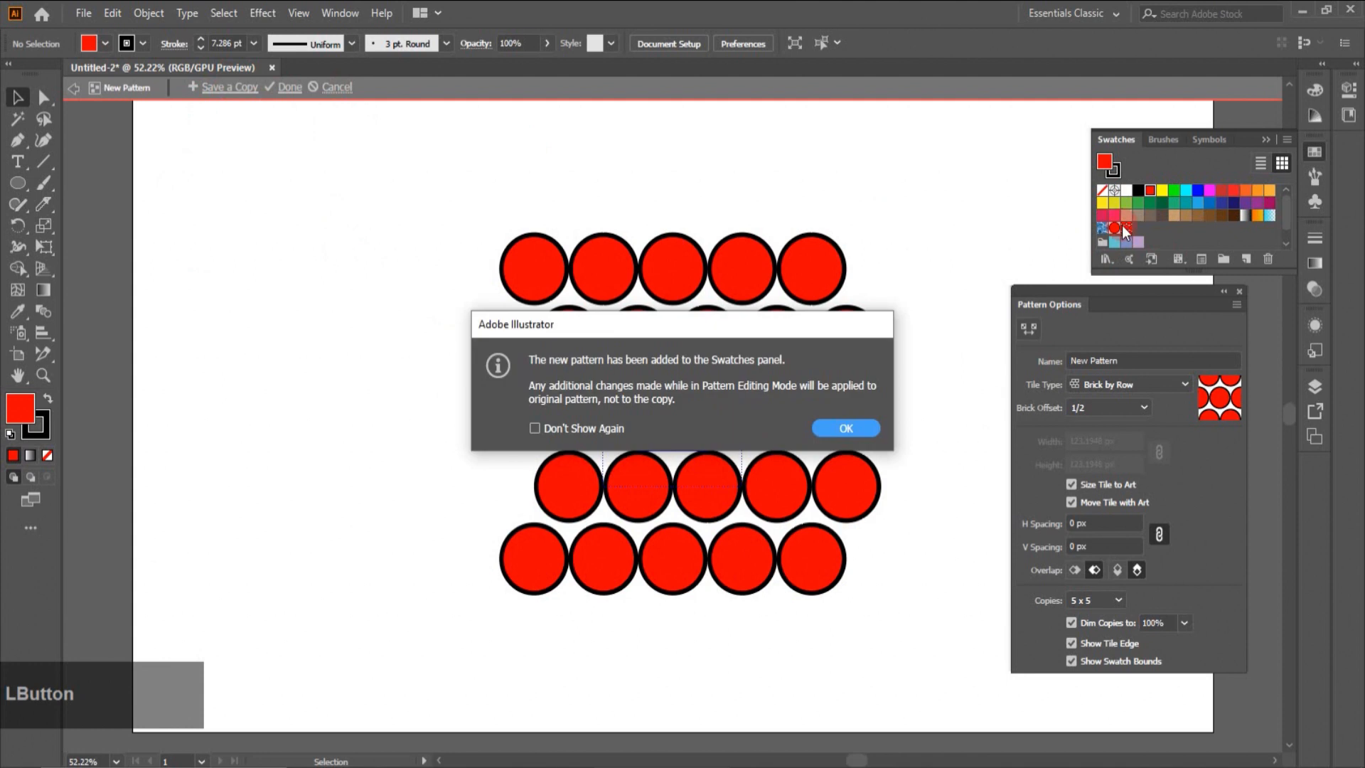
click(854, 427)
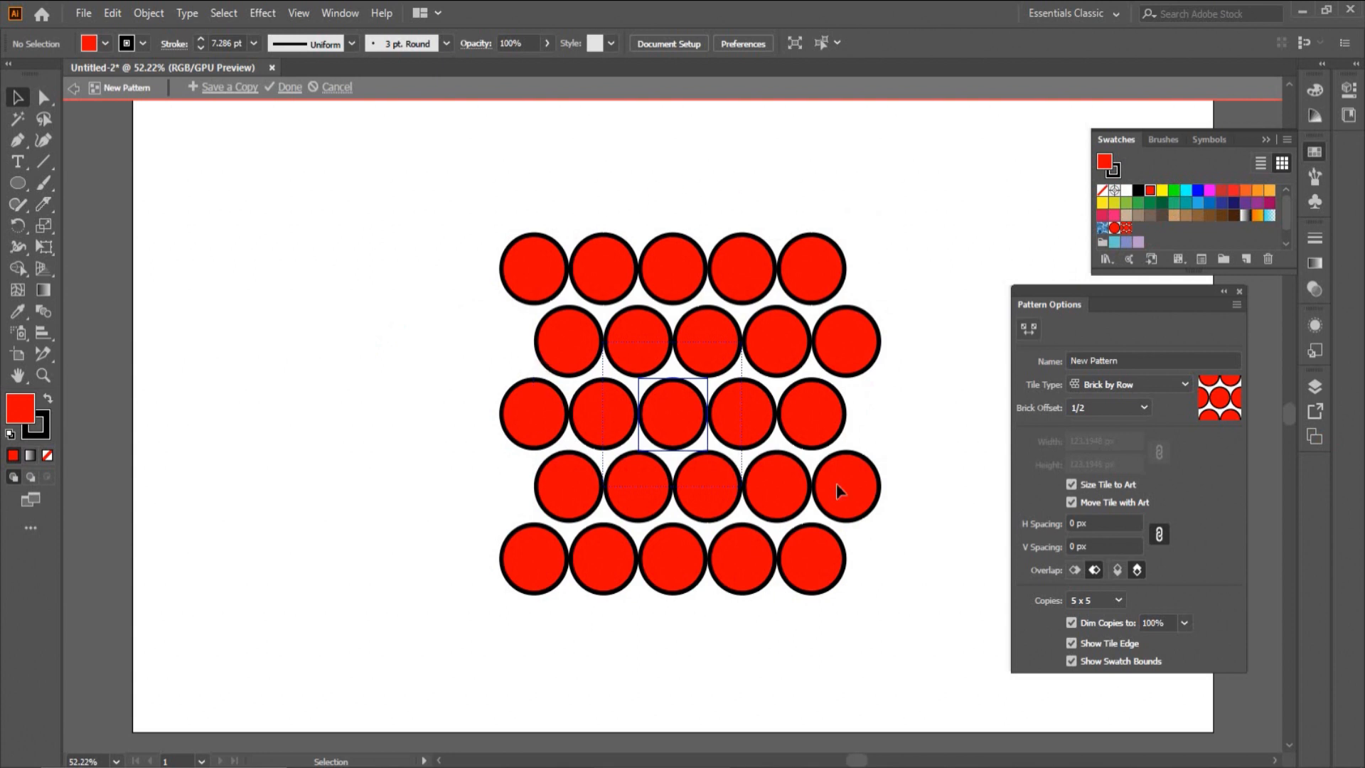
Exit pattern editing and delete the red circle from the artboard.
click(74, 89)
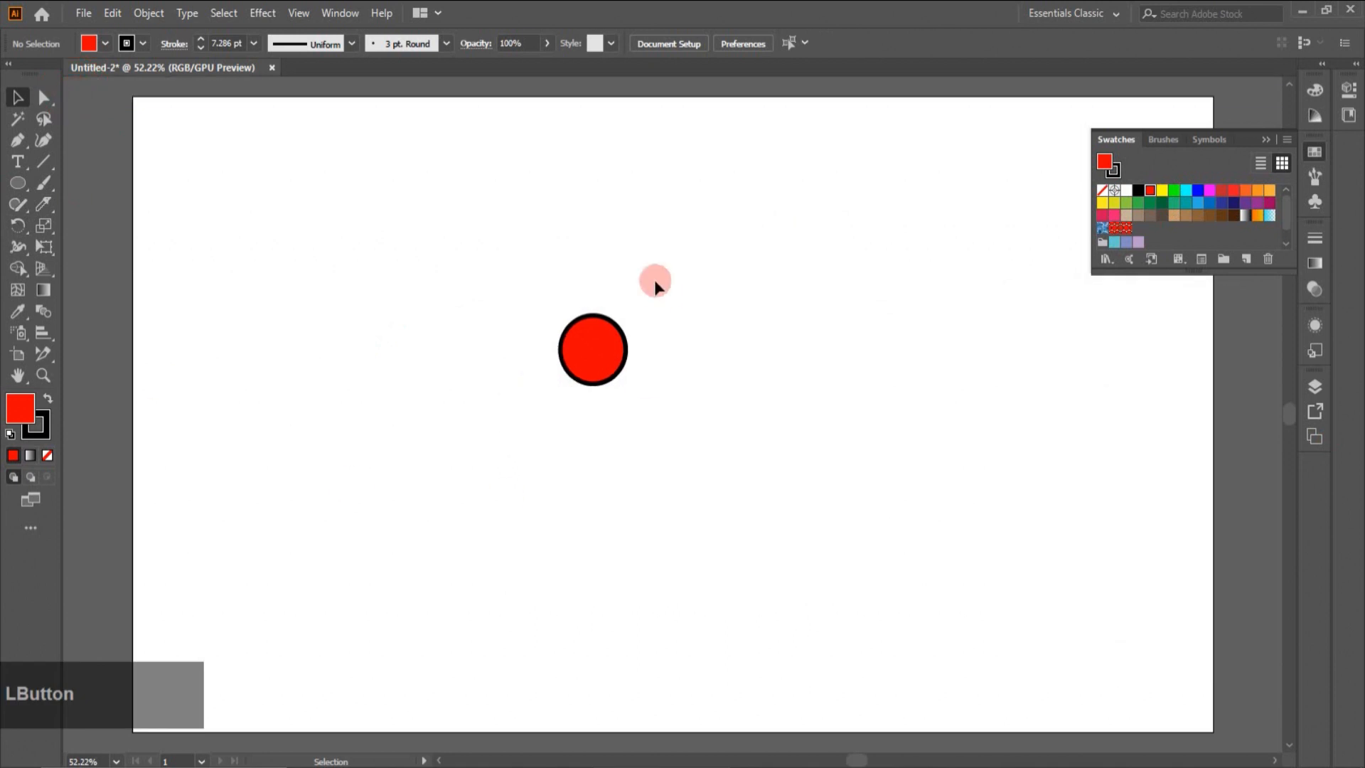
click(514, 267)
drag(513, 269, 681, 404)
key(Delete)
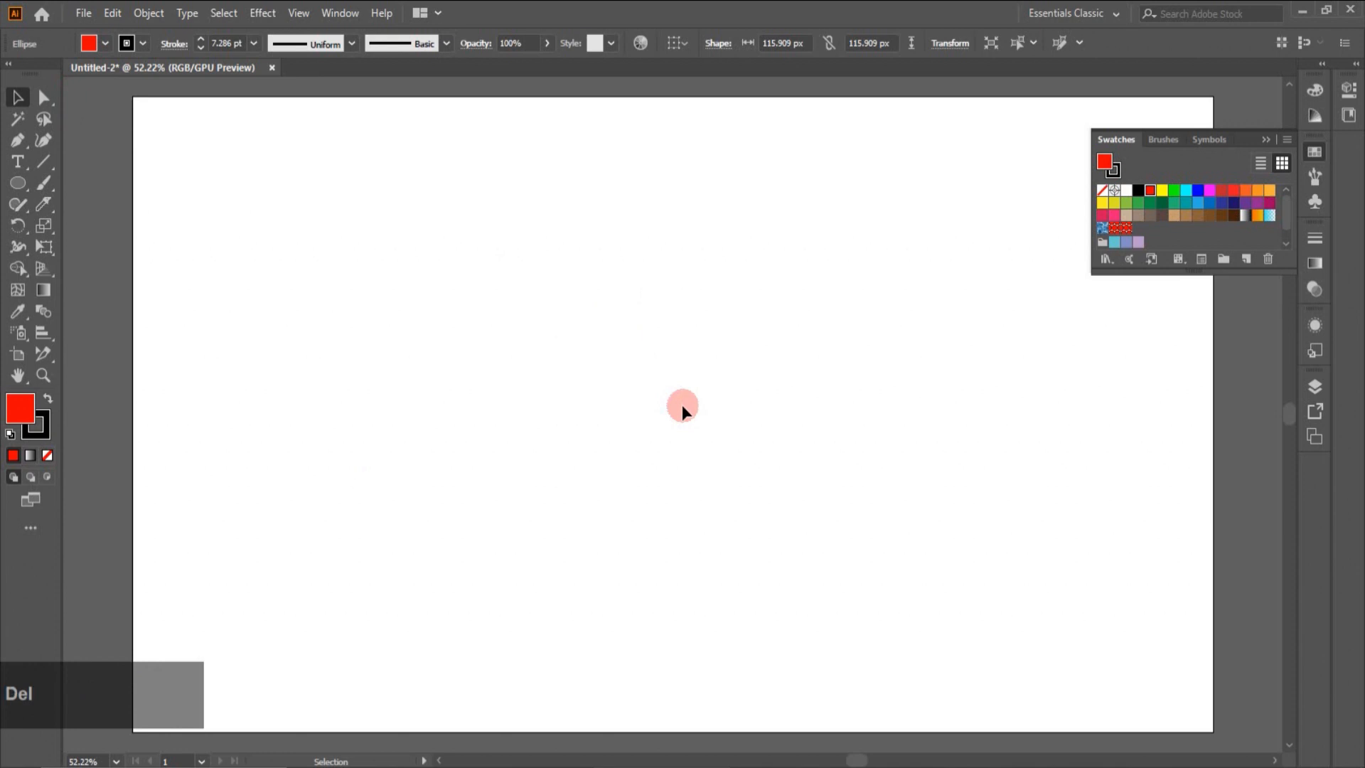
Draw a large hexagon about 829 by 718 px and fill it with the New Pattern swatch.
drag(18, 183, 90, 245)
drag(289, 258, 380, 333)
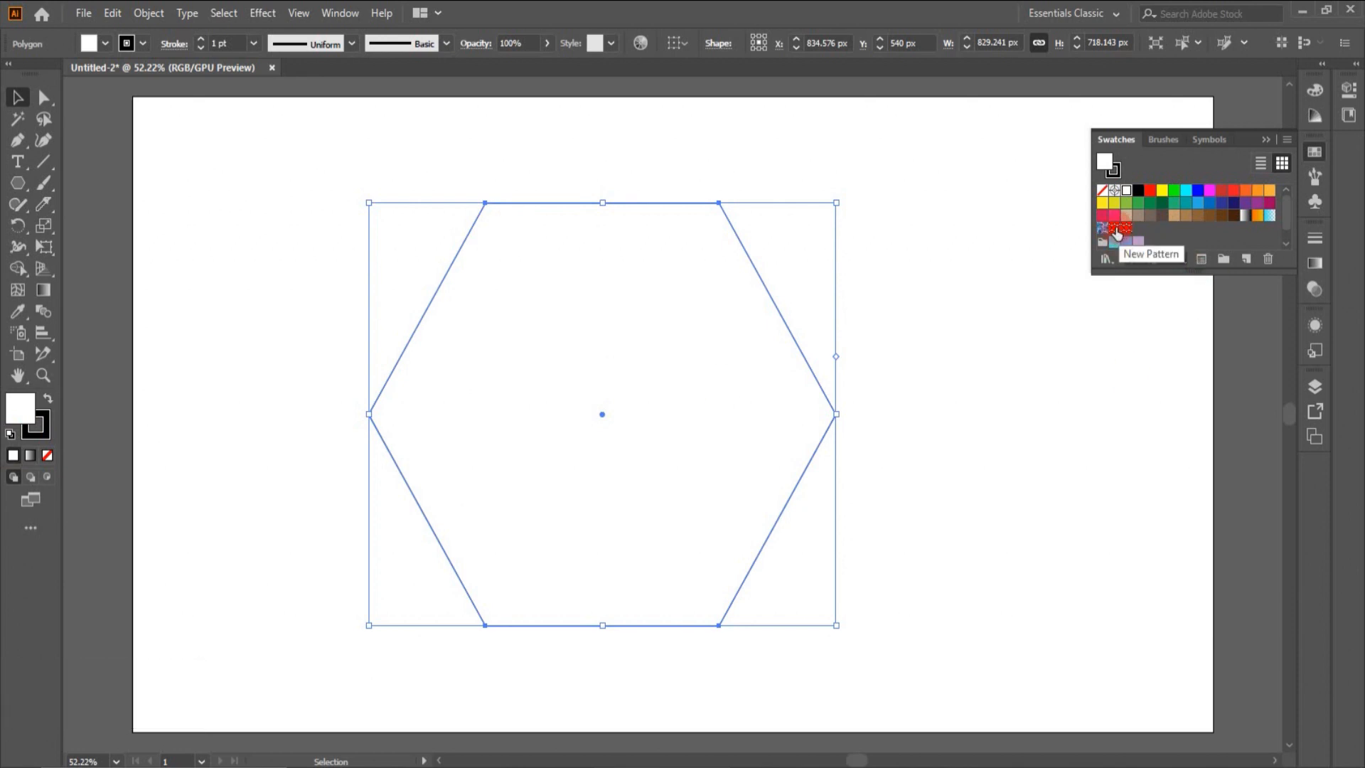
click(1116, 231)
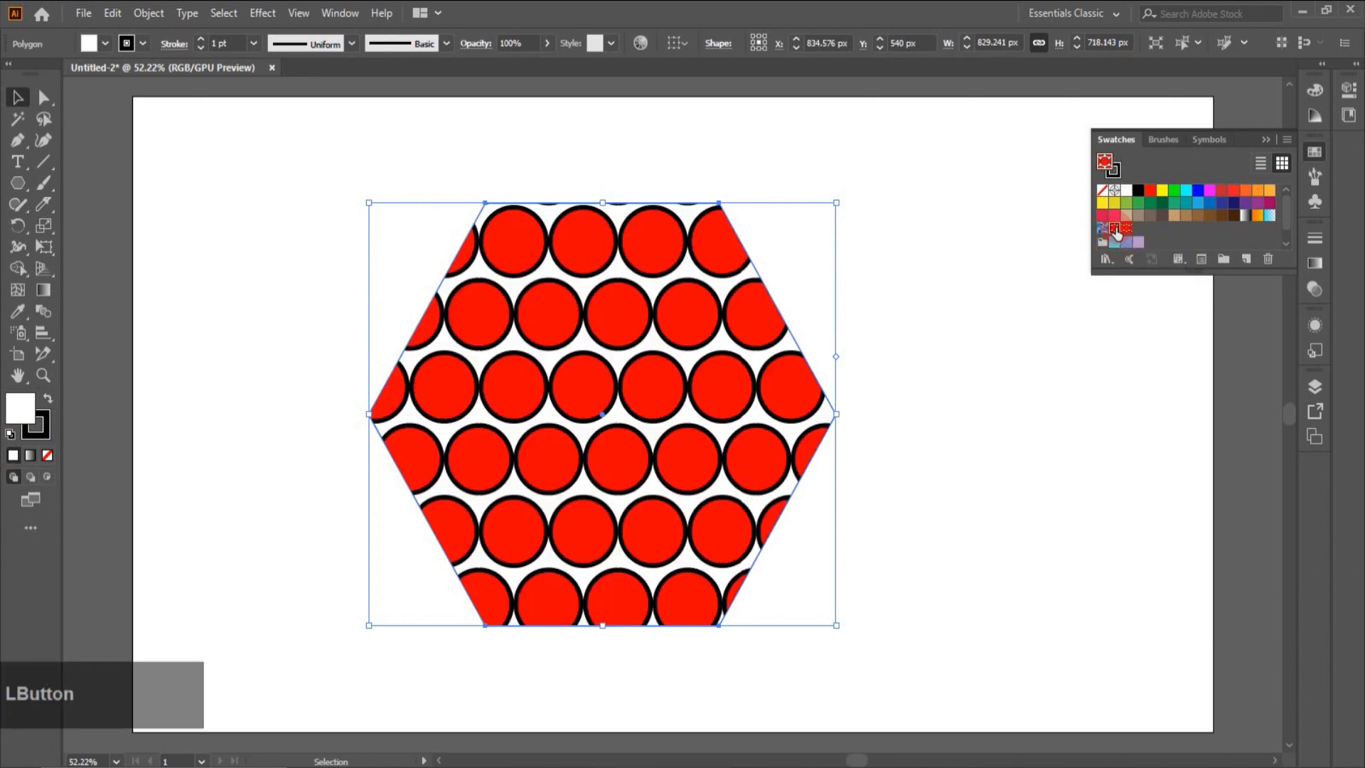
click(1004, 330)
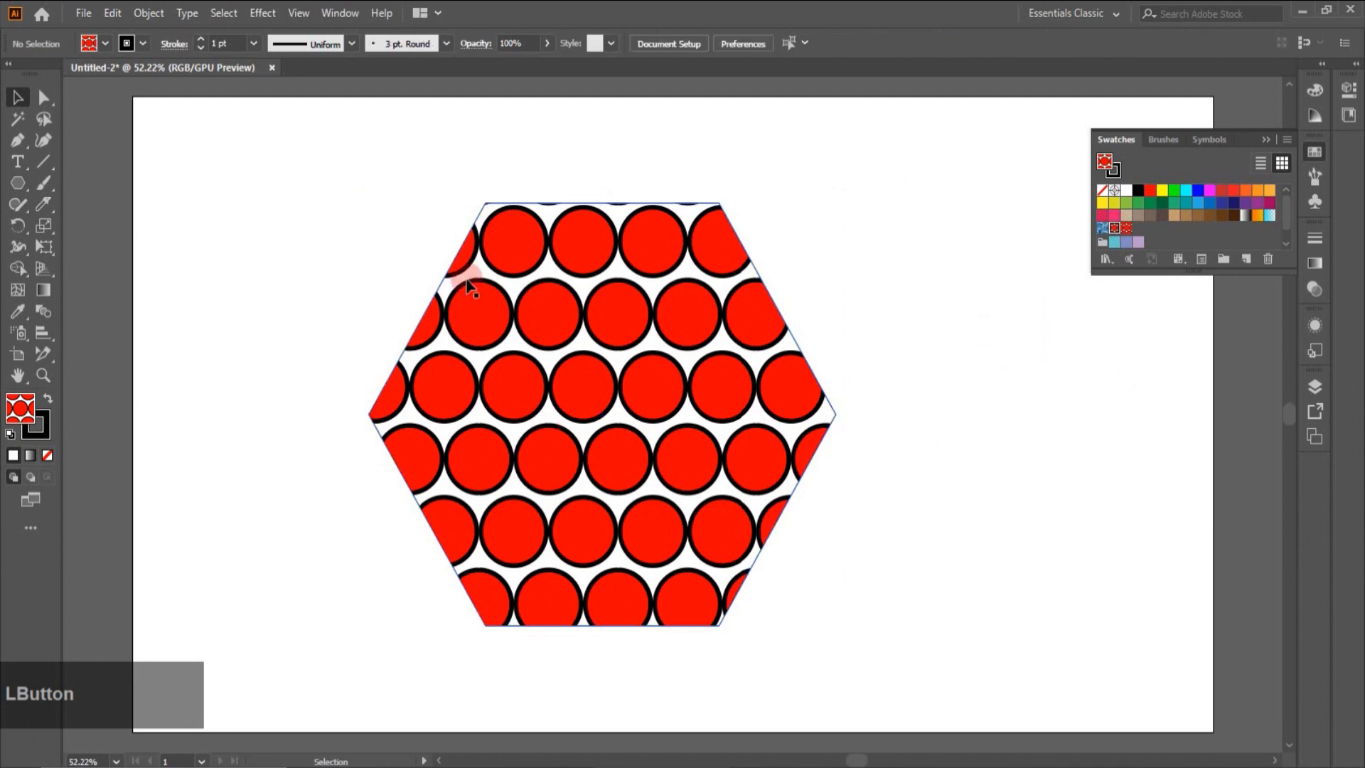
Choose the New Pattern 2 swatch with nothing selected and open it for pattern editing.
click(1126, 230)
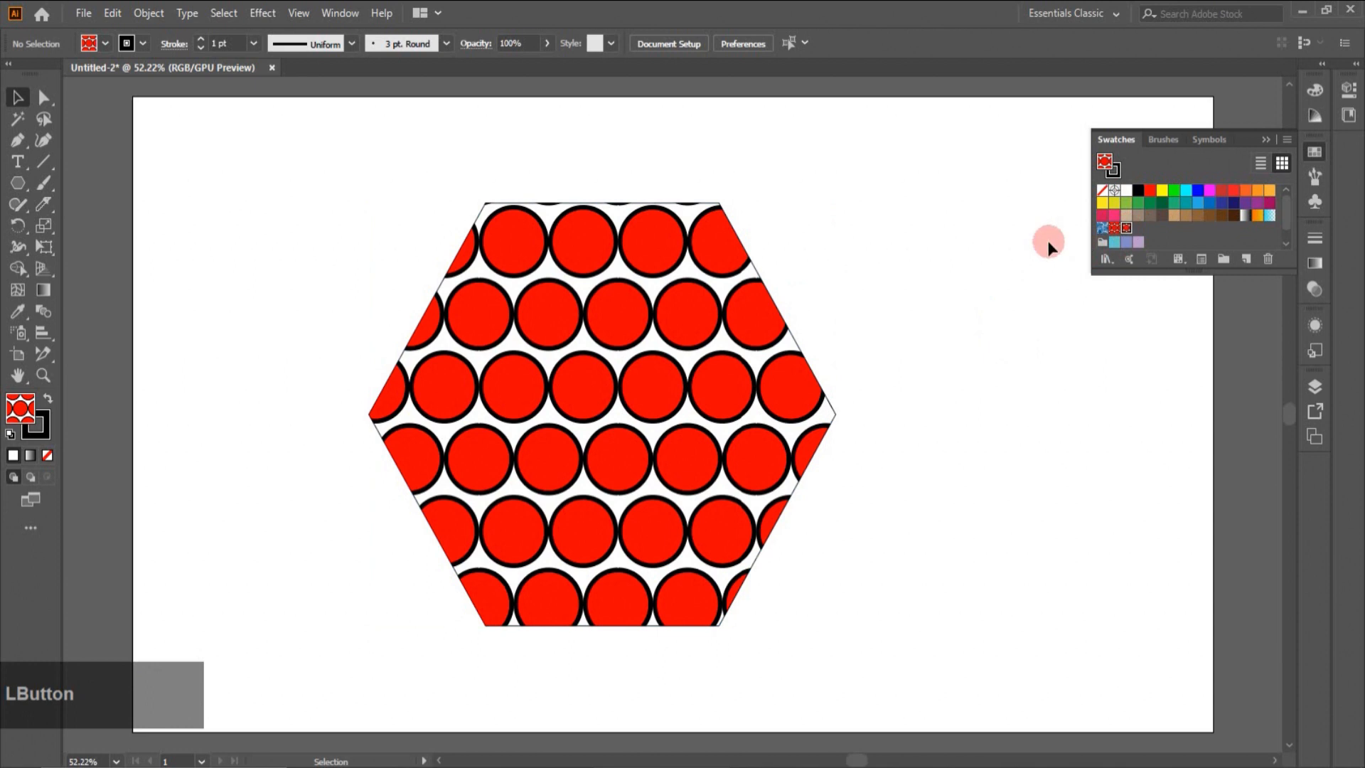
drag(1131, 234, 607, 262)
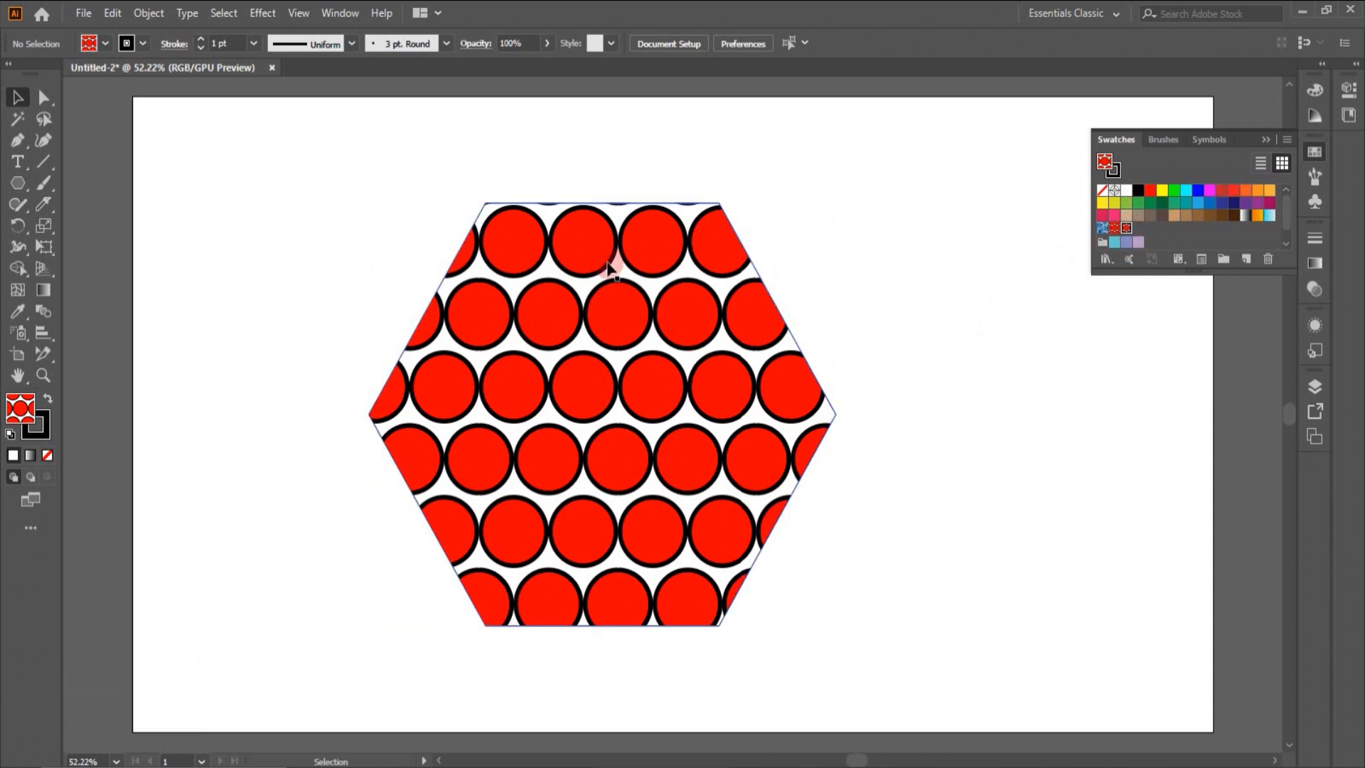
drag(607, 268, 608, 268)
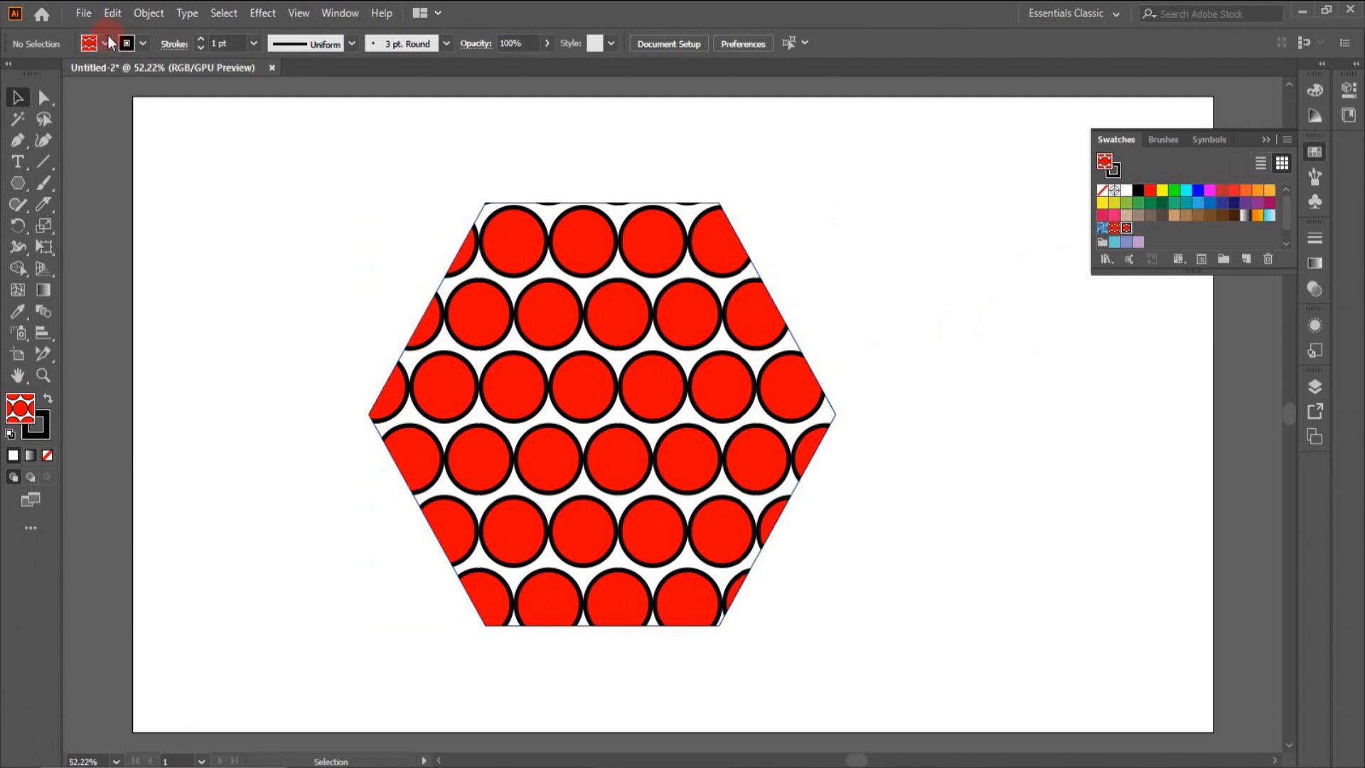
click(149, 13)
mouse_move(190, 475)
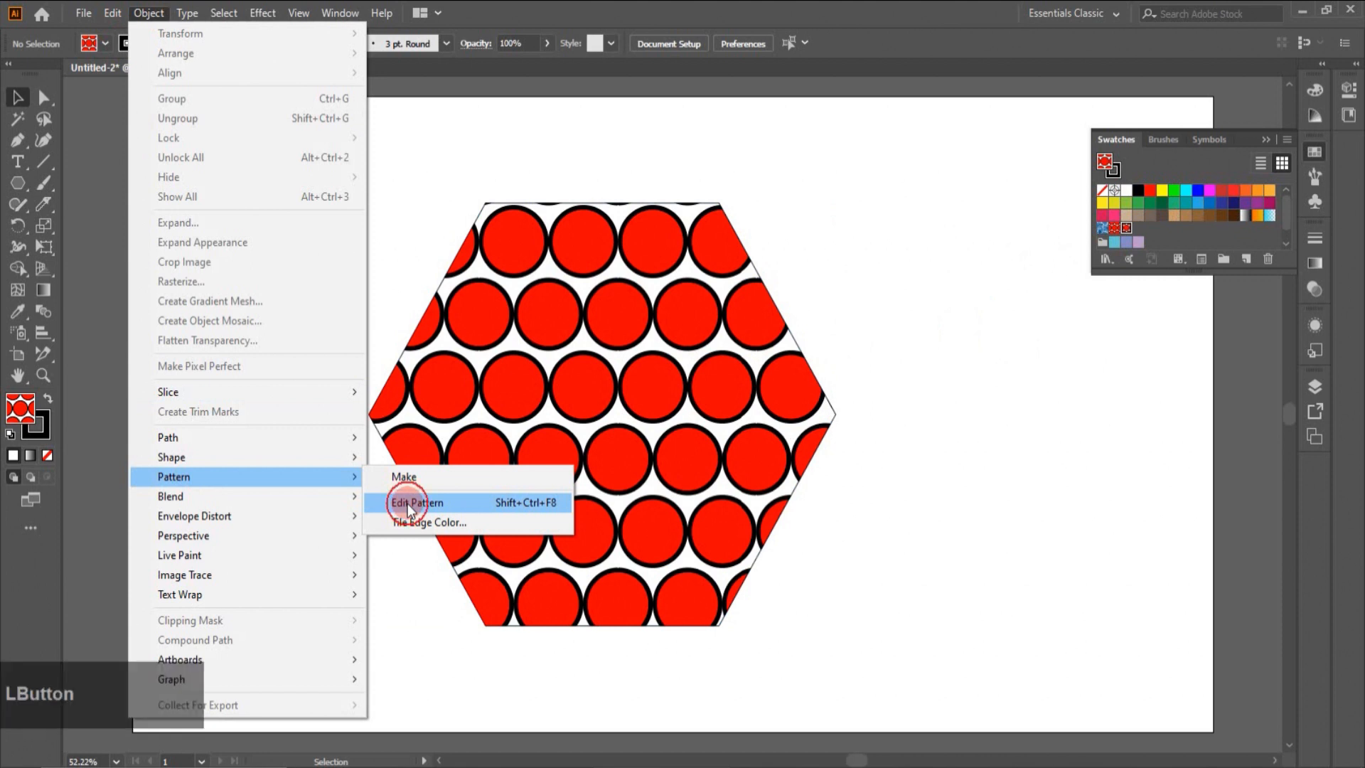
click(407, 504)
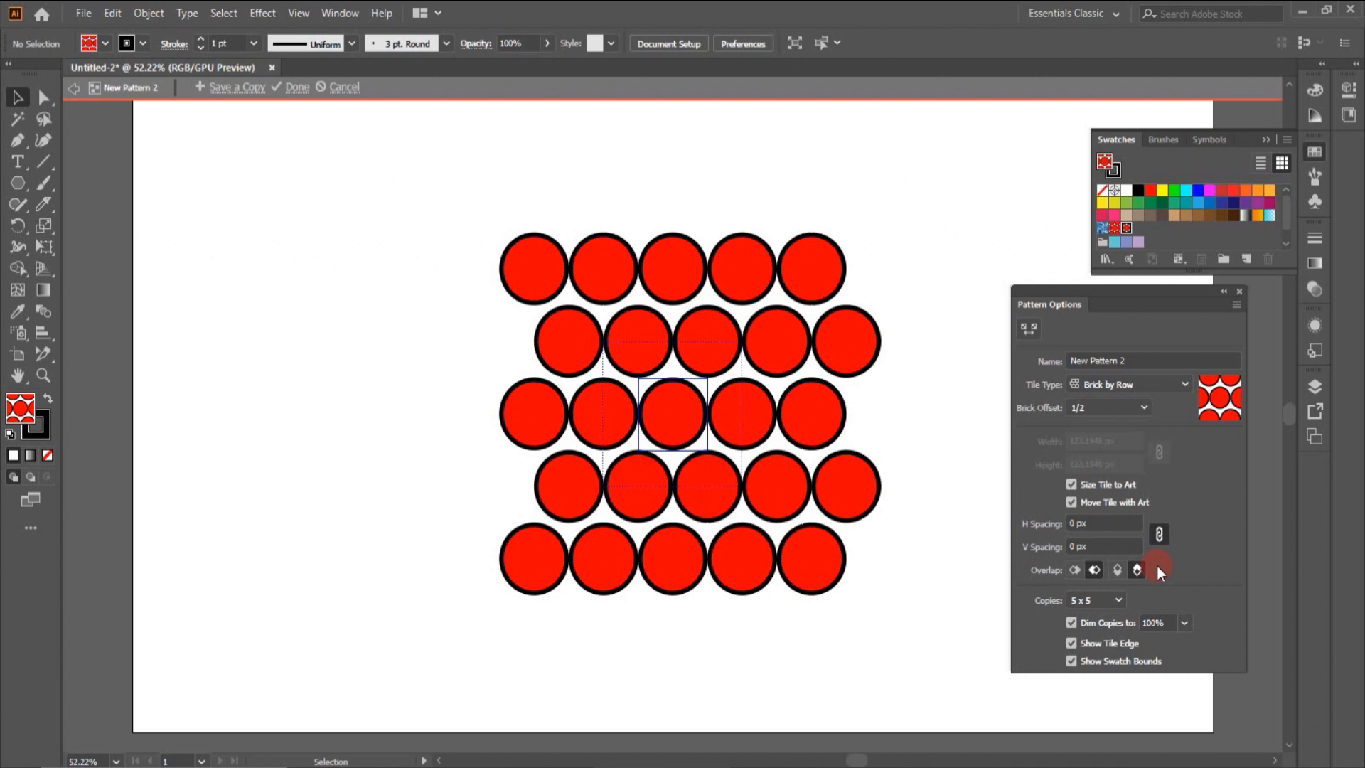
Unlink the horizontal and vertical spacing and set New Pattern 2's vertical spacing to -89 px.
click(1159, 534)
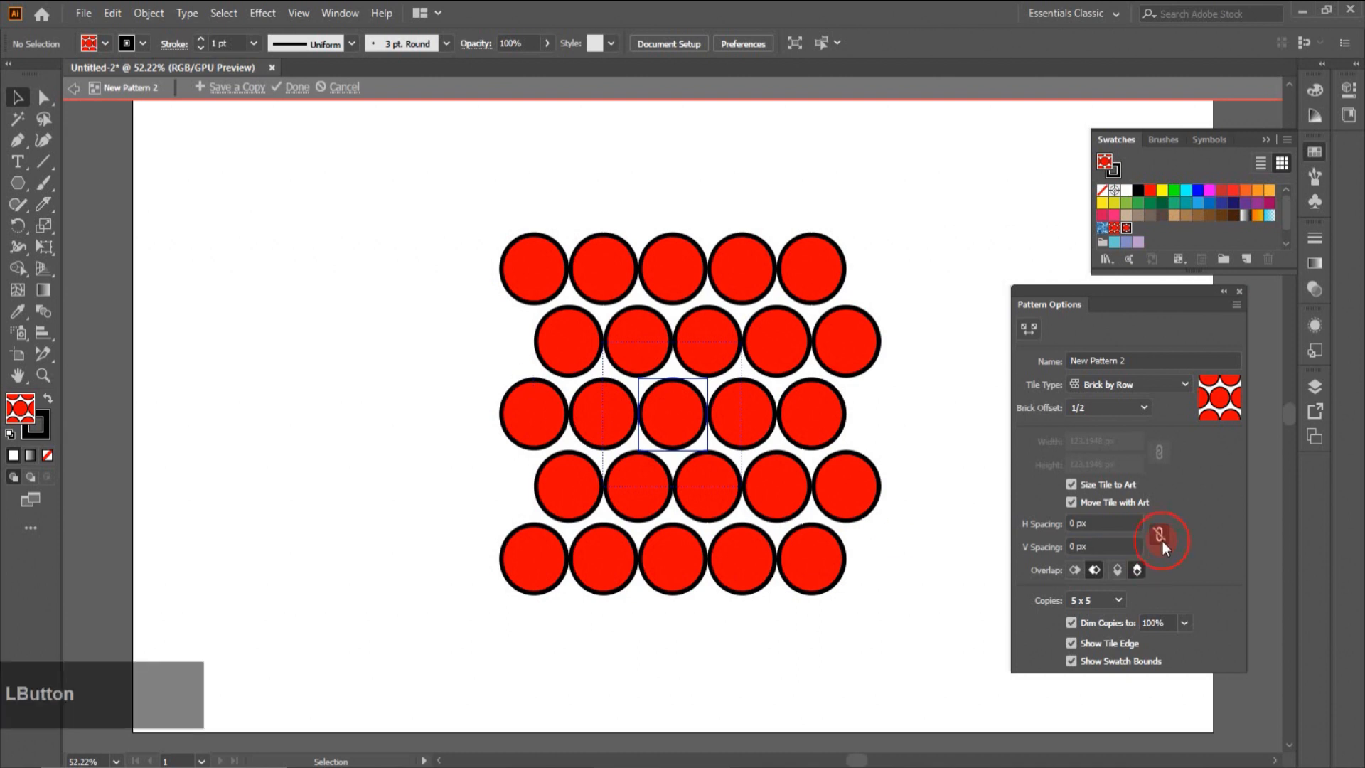
click(1073, 547)
text(-89)
key(Return)
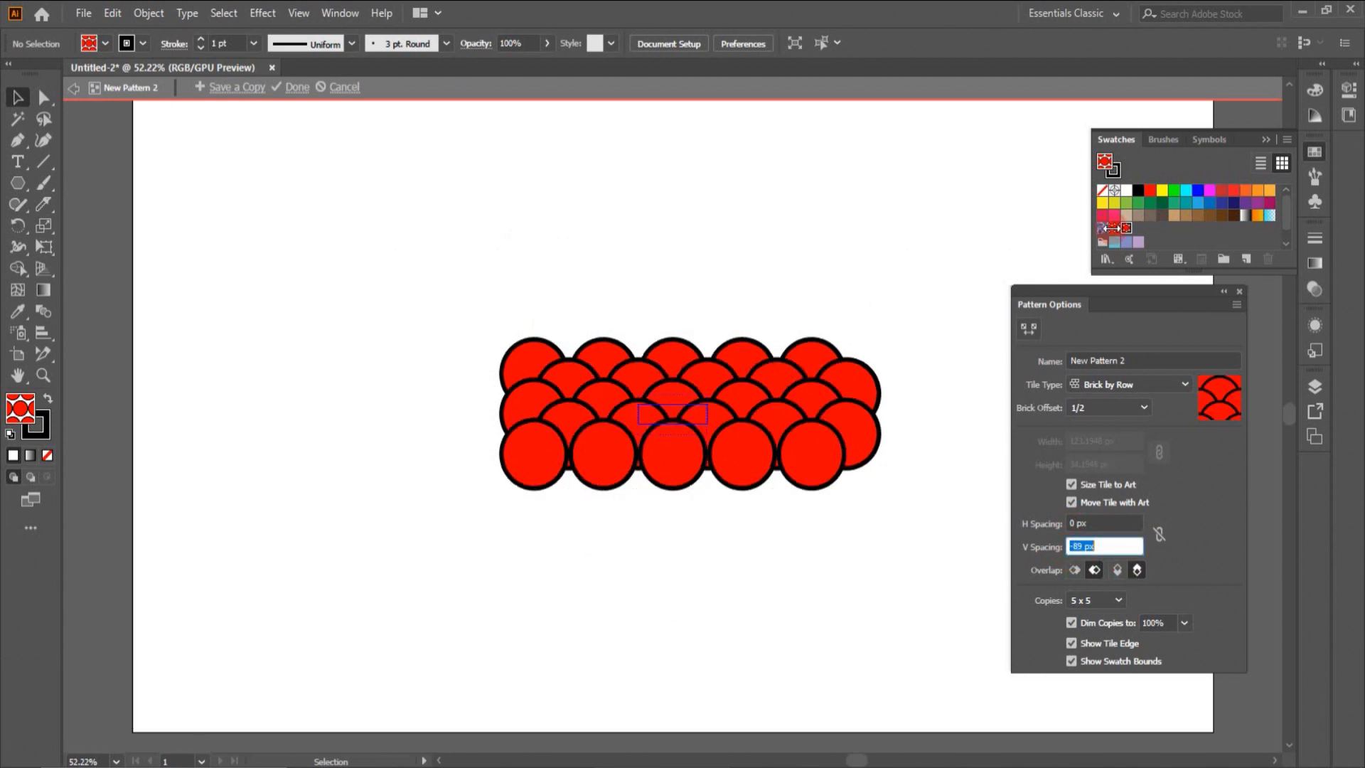
Exit pattern editing mode and fill the hexagon with the New Pattern 2 swatch.
click(1237, 305)
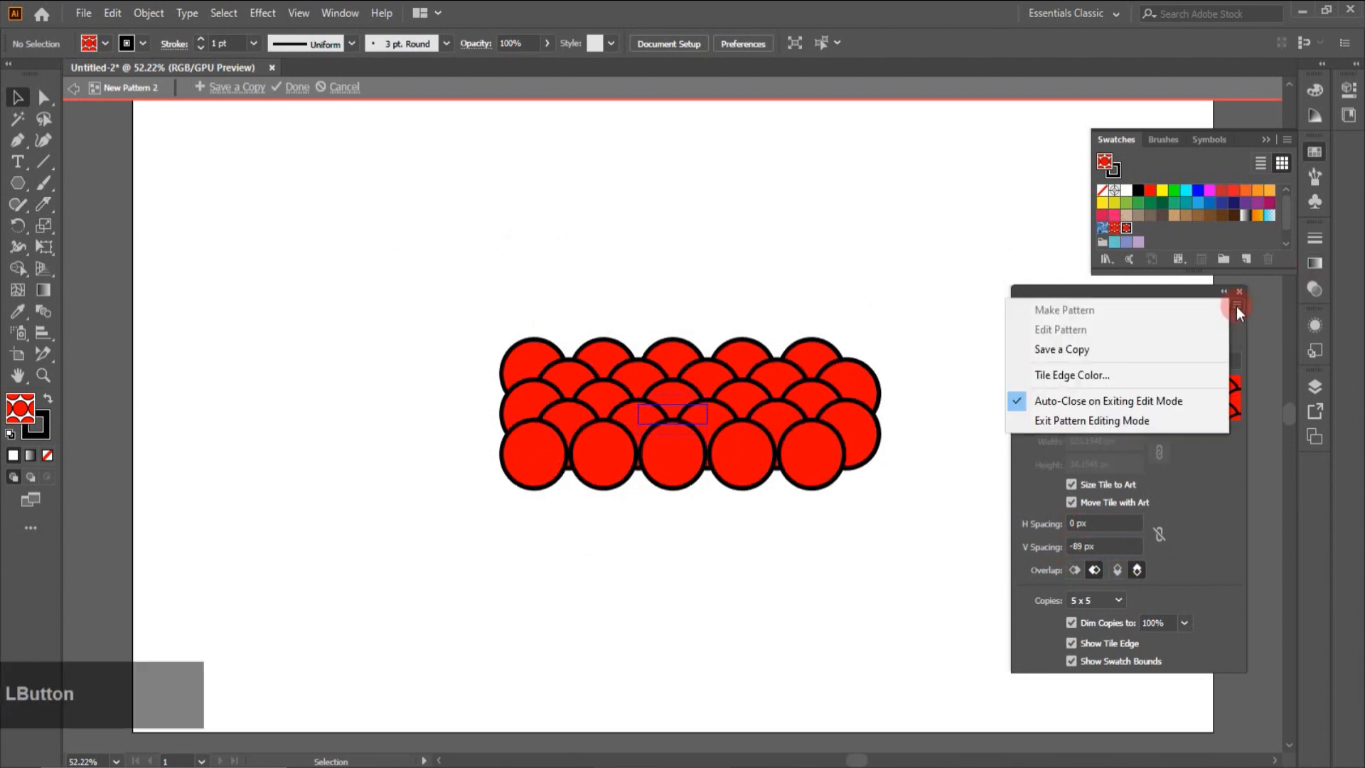
click(1075, 421)
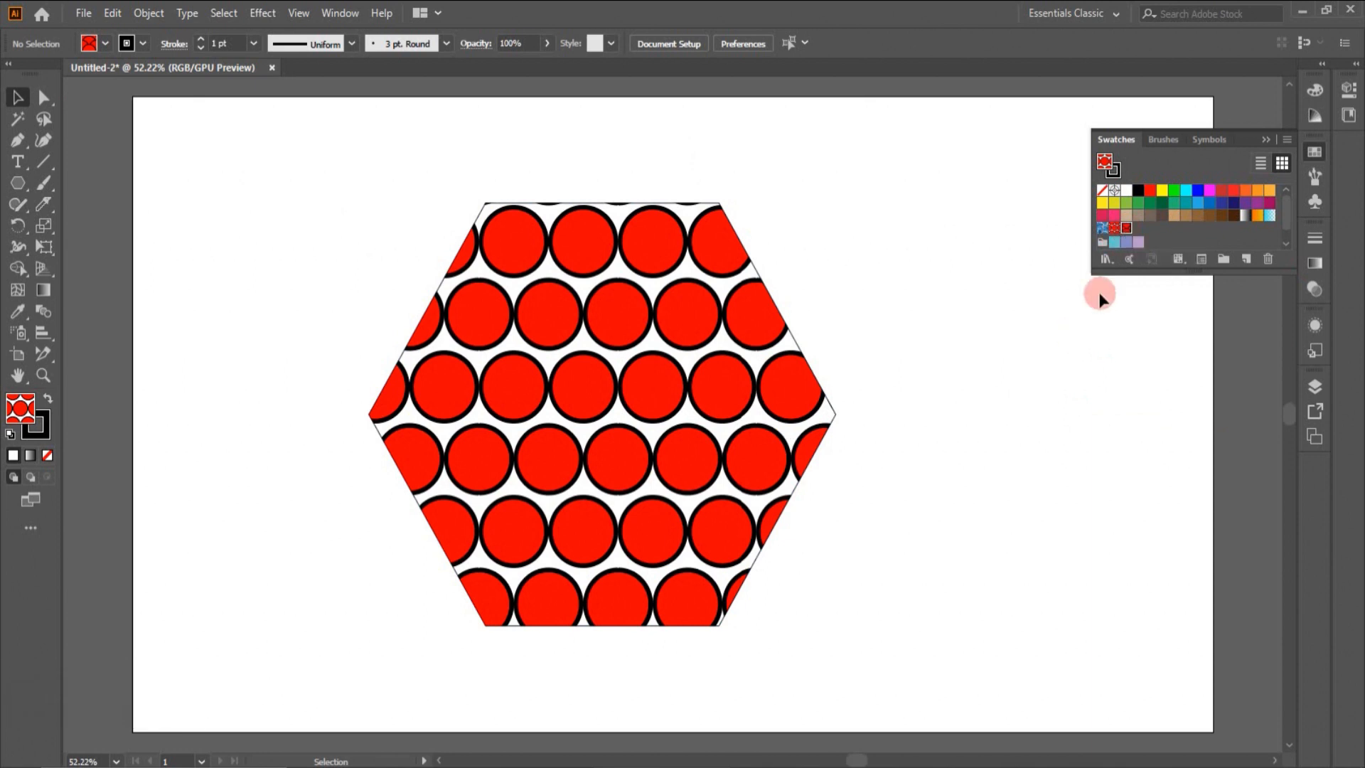
click(808, 390)
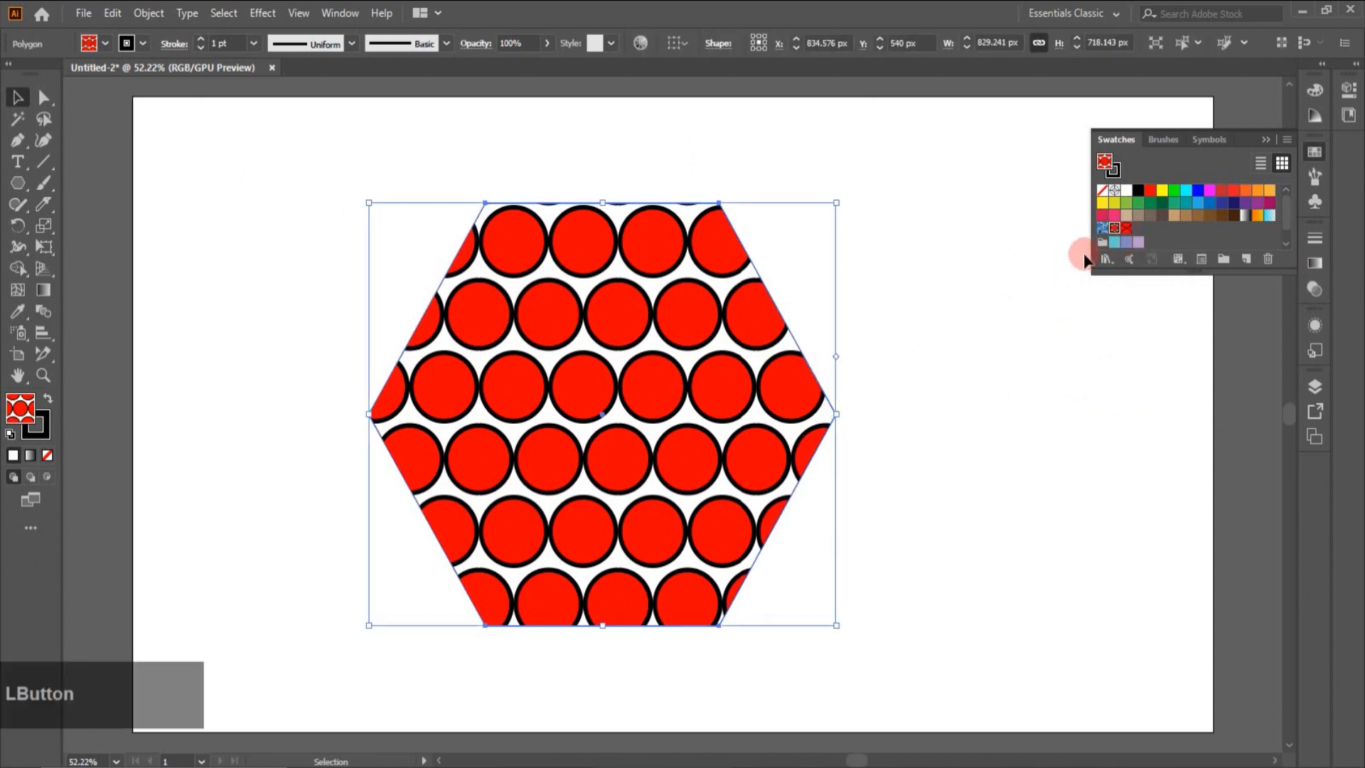
click(1126, 229)
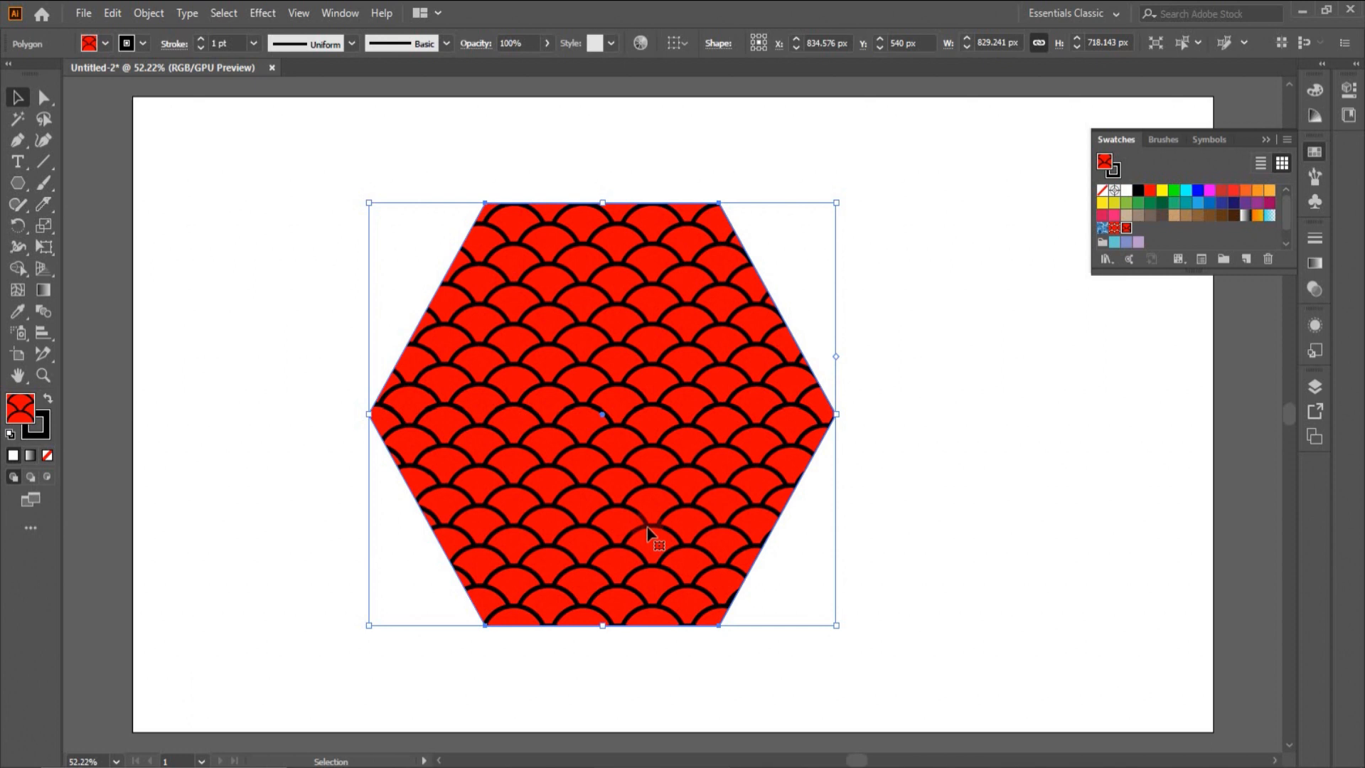
Delete the hexagon and create a 175 by 175 px square on the artboard.
key(Delete)
click(16, 187)
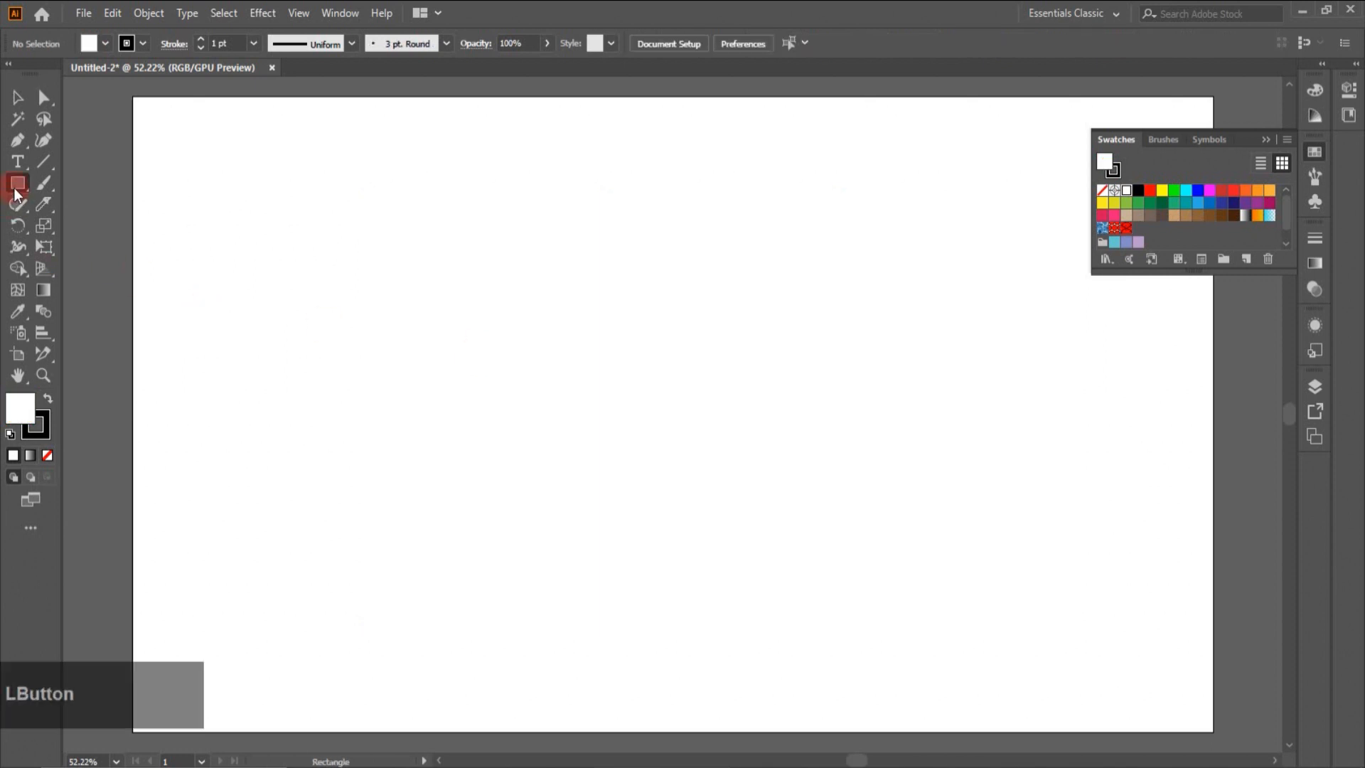
click(524, 326)
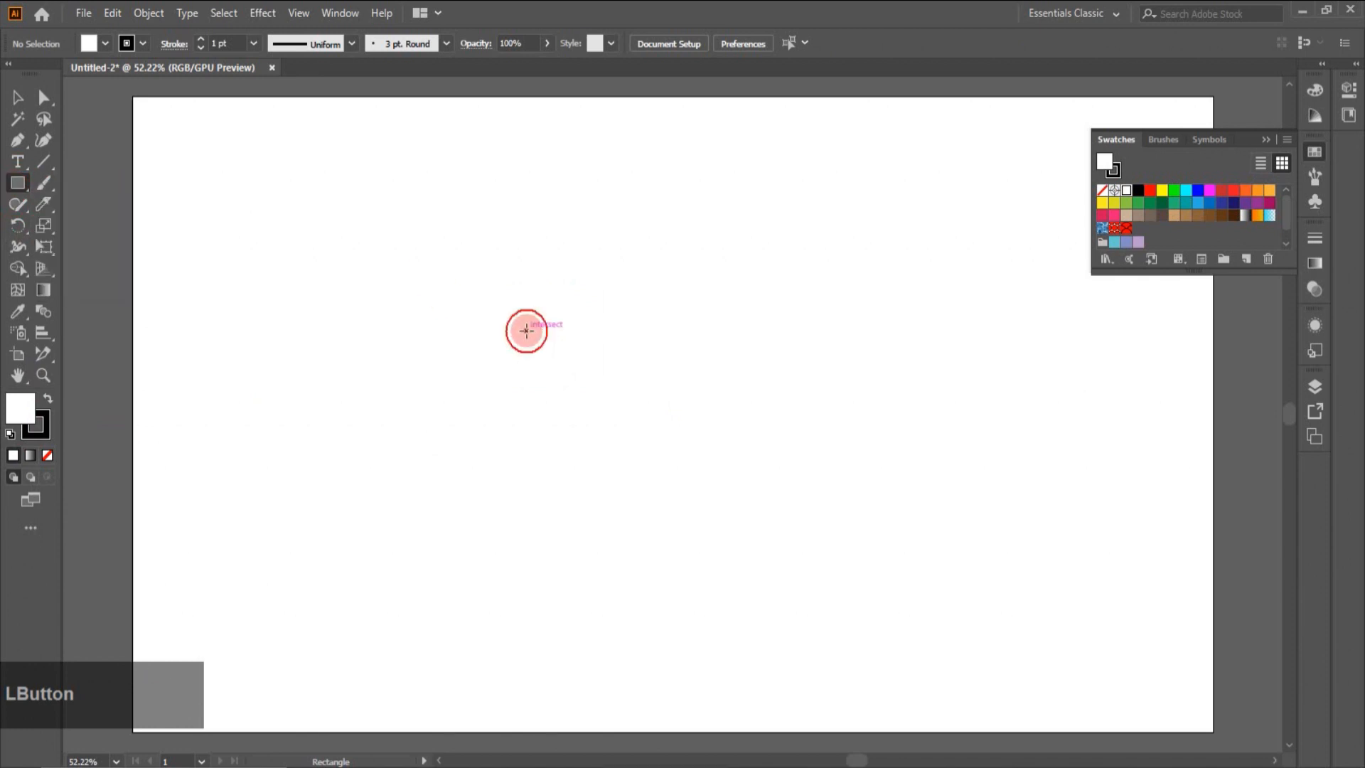
text(175)
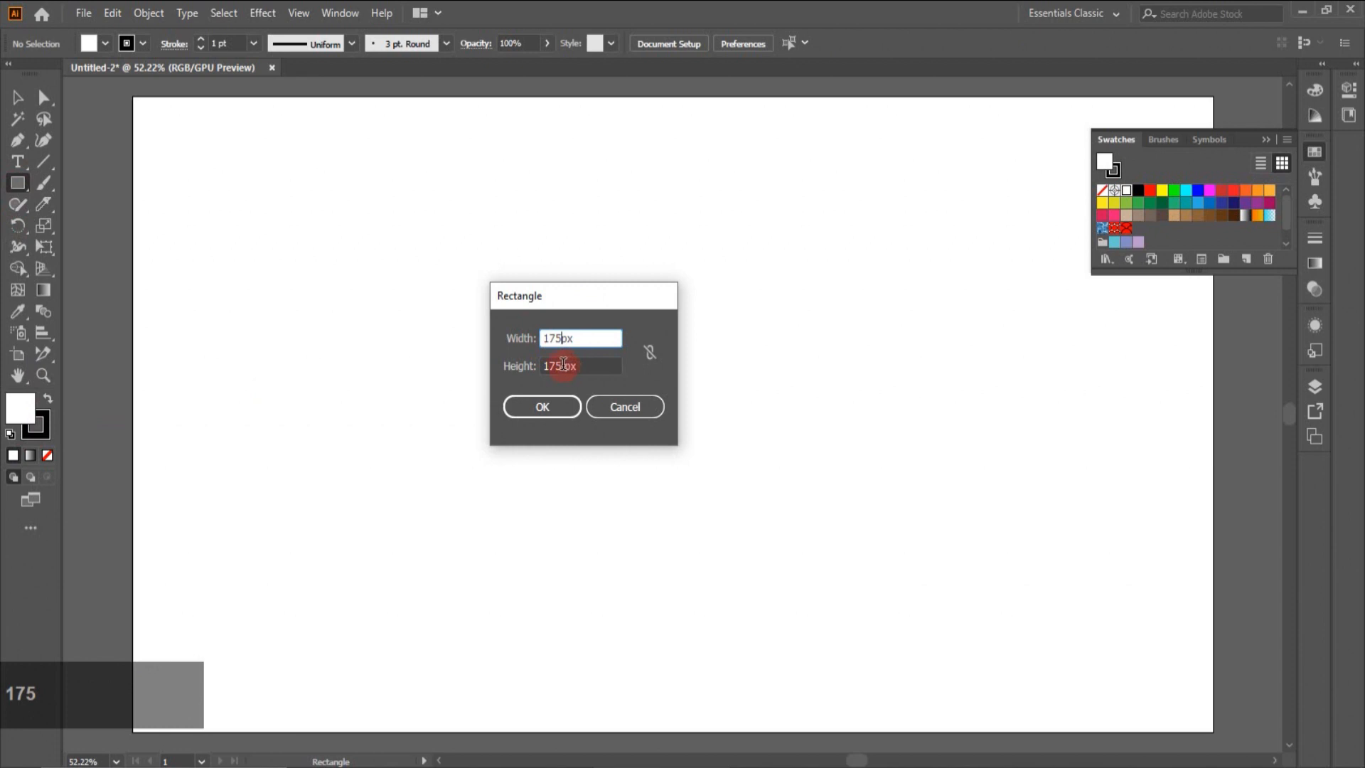
click(529, 371)
text(175)
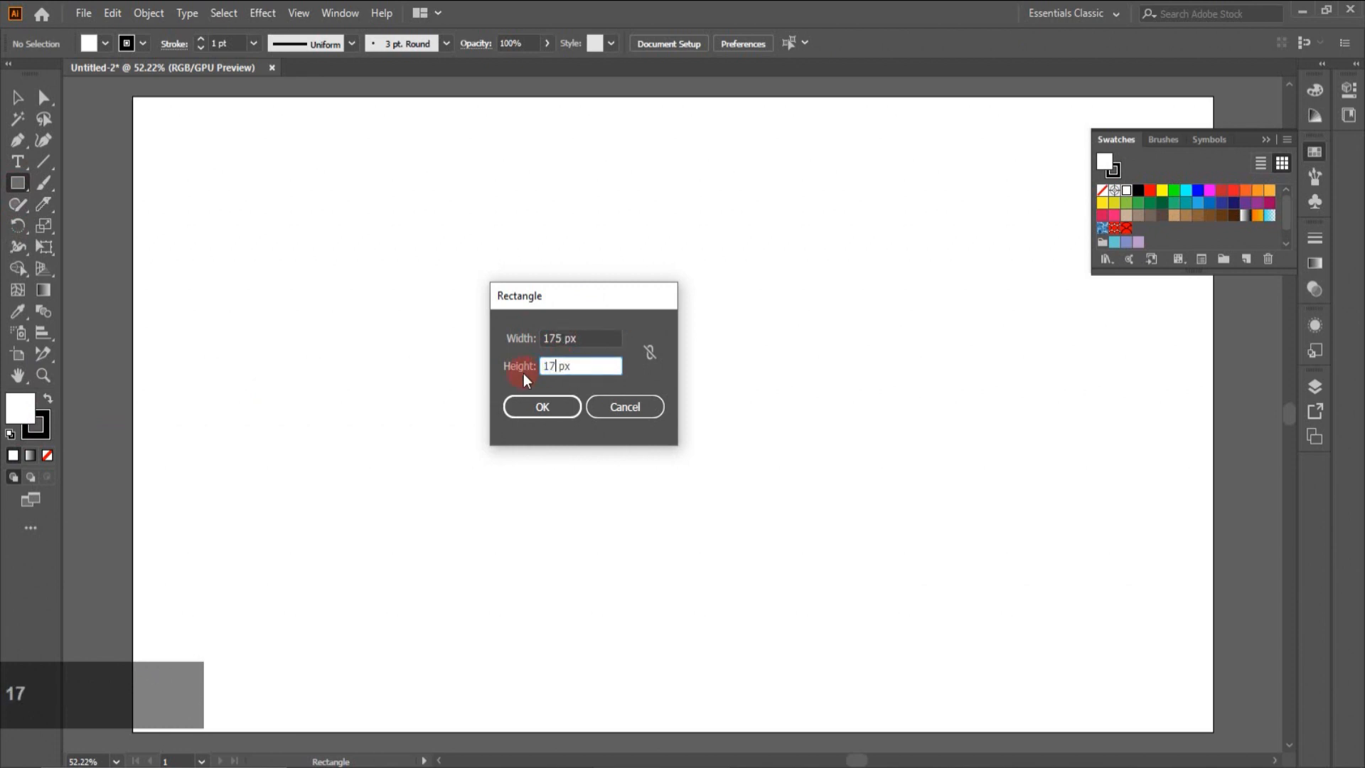
click(552, 408)
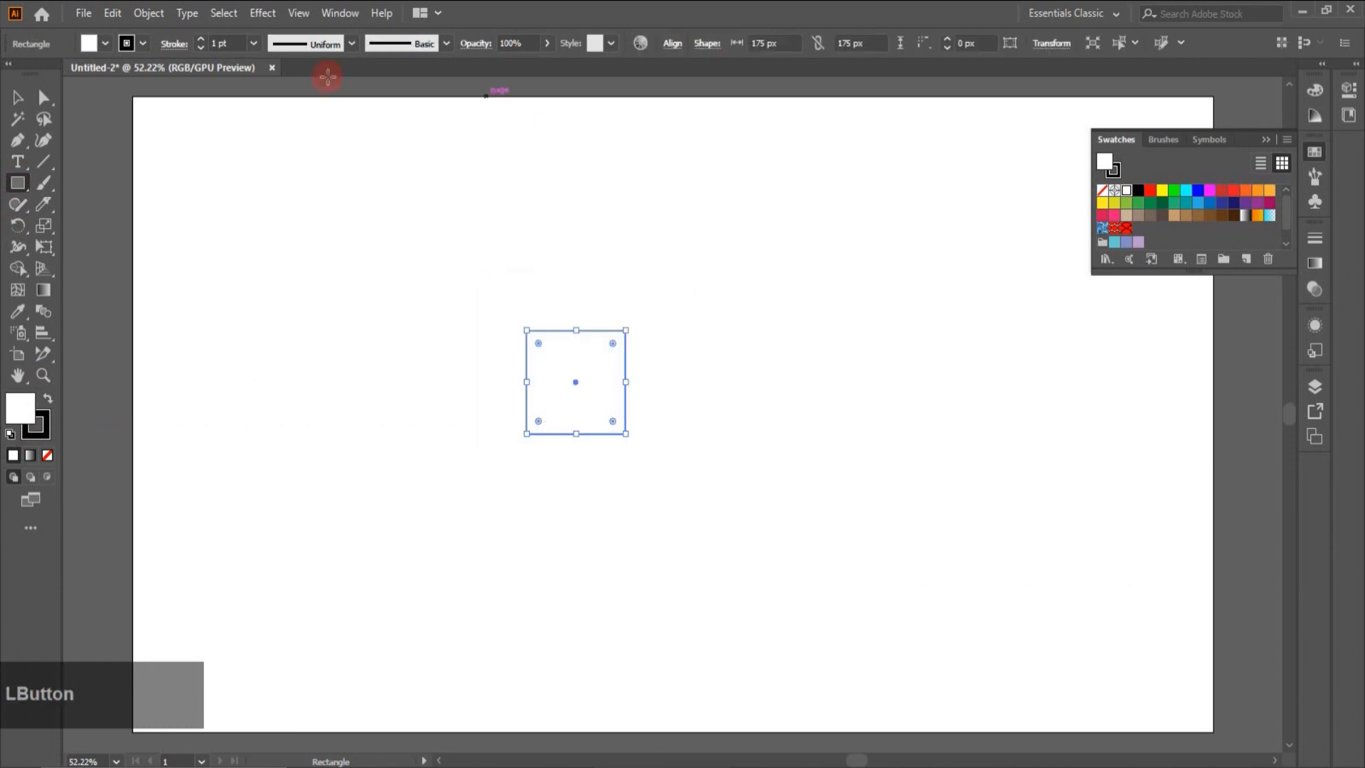
Fill the square with light blue, give it a darker blue stroke, and set the stroke weight to 6 pt.
click(105, 43)
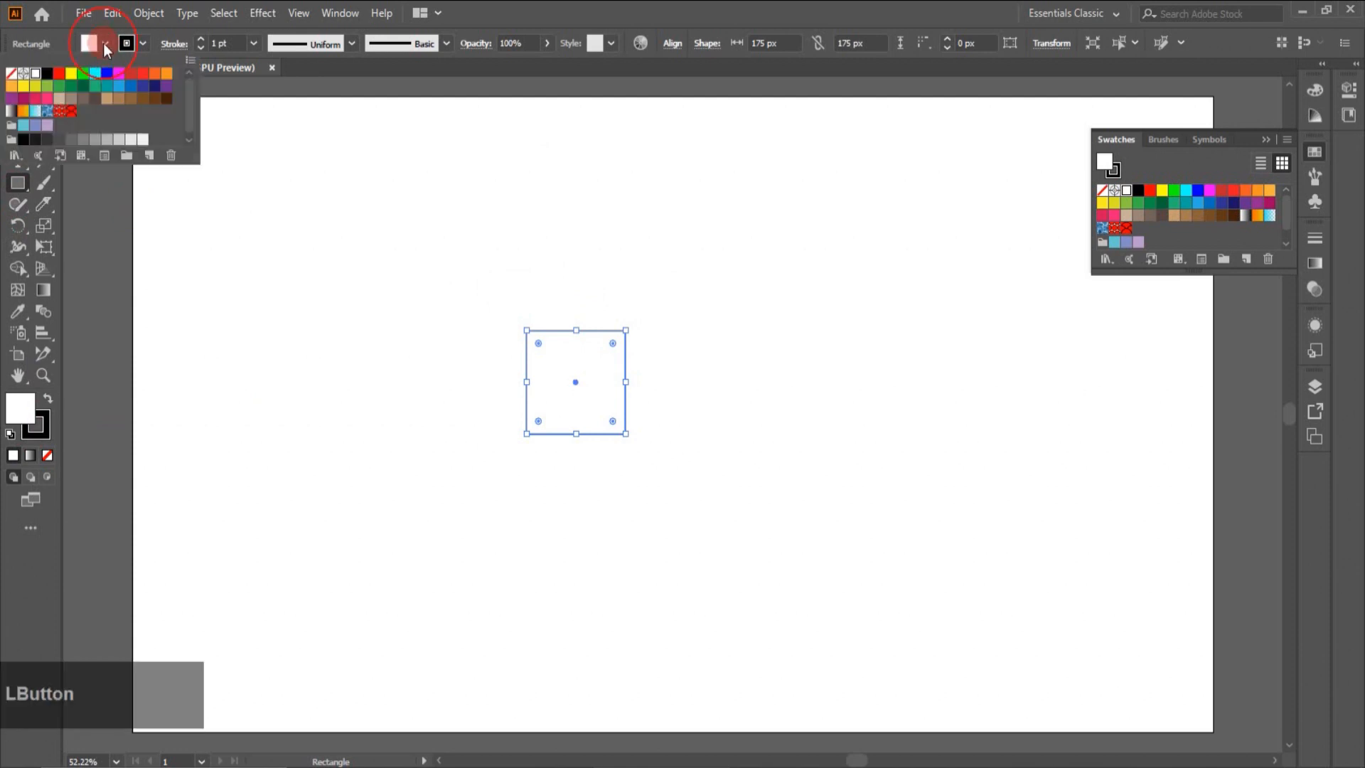
click(118, 92)
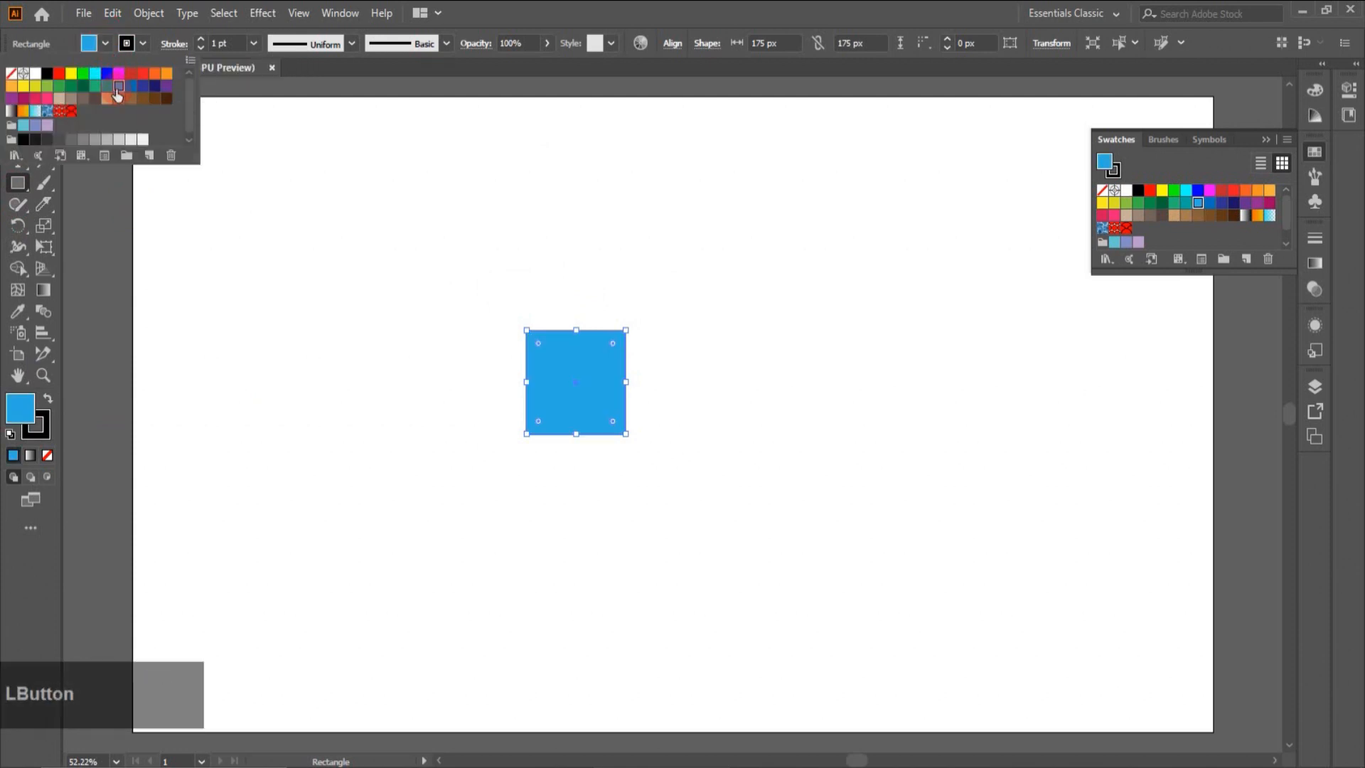
click(143, 44)
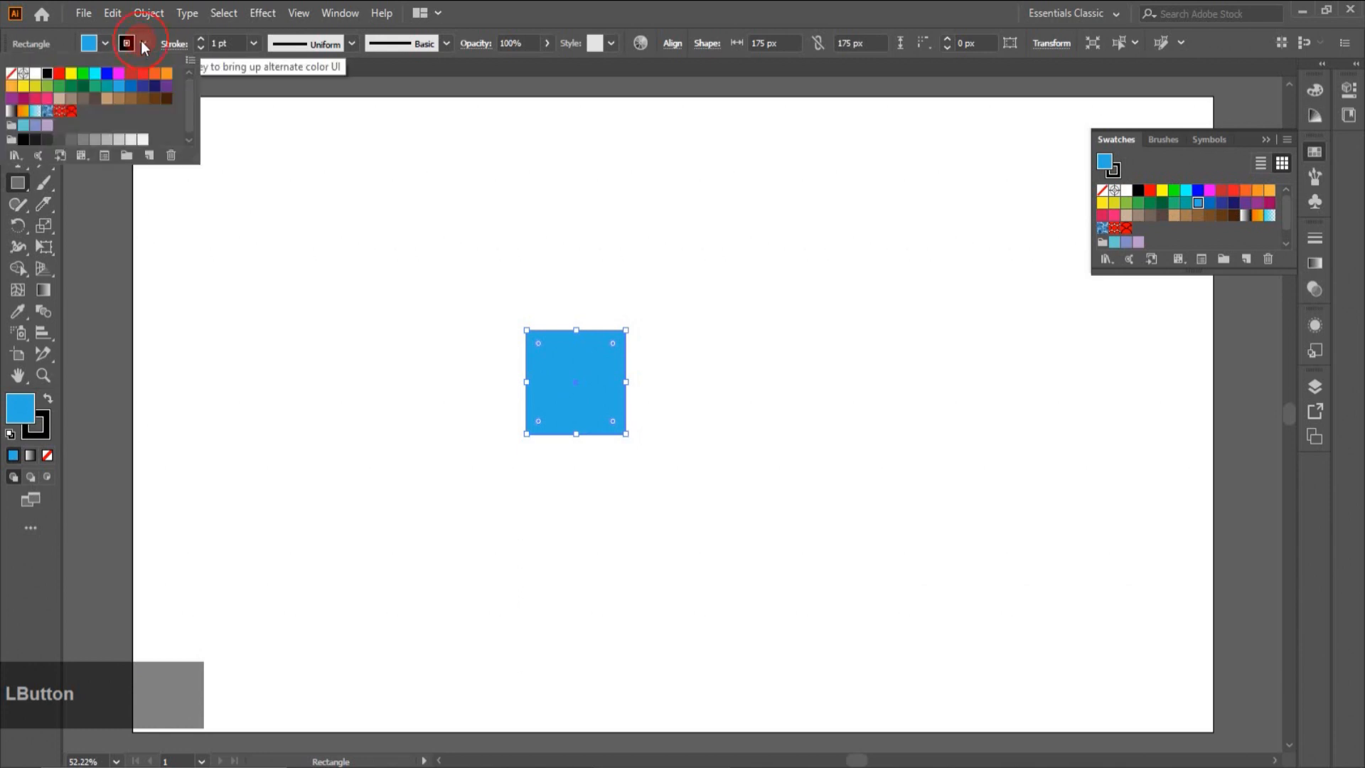
click(131, 87)
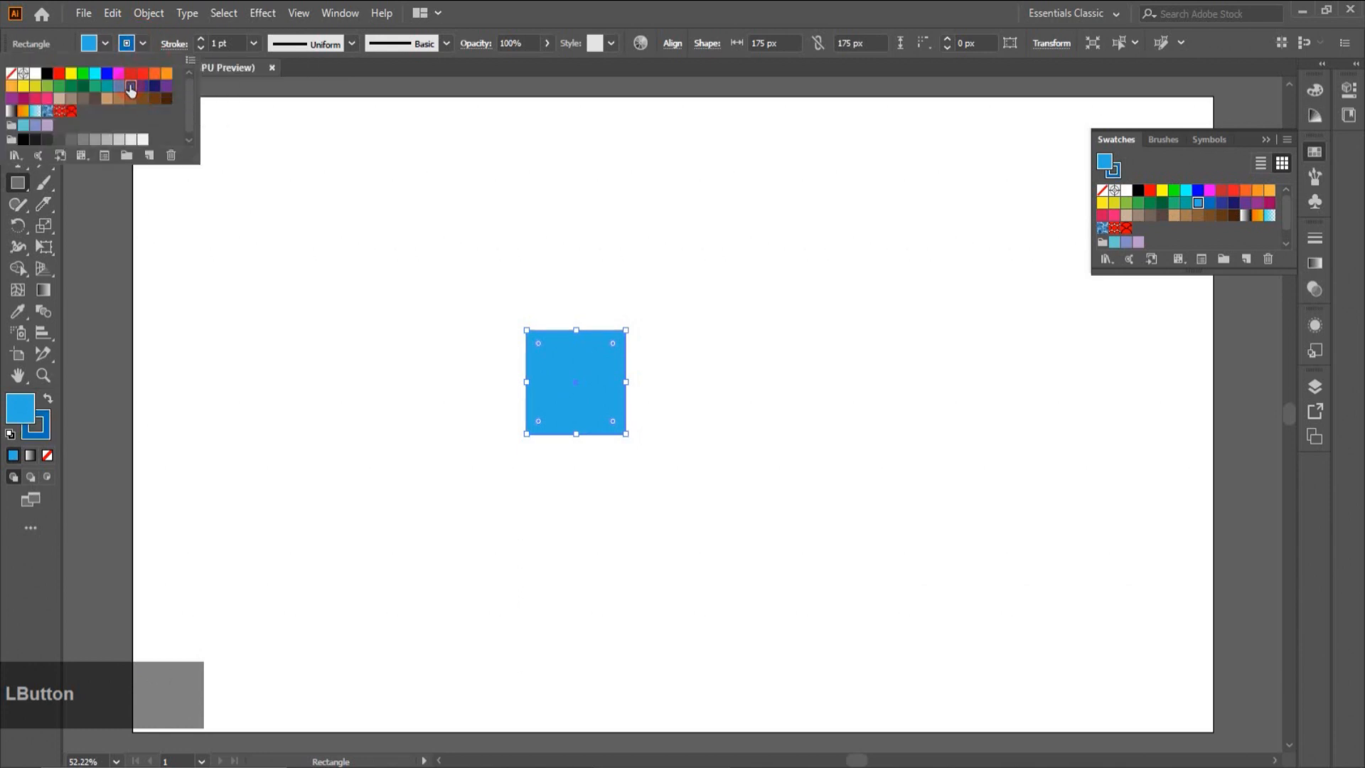
click(255, 45)
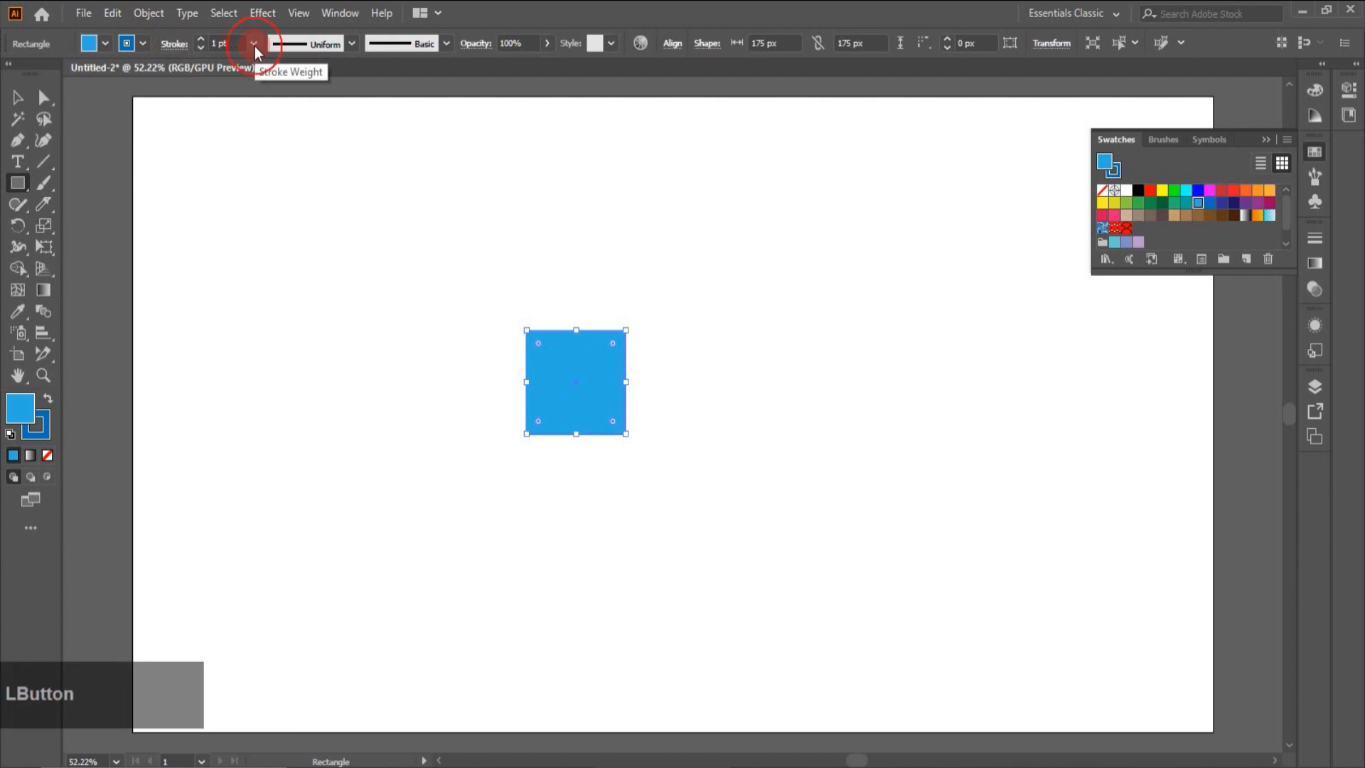
click(254, 44)
click(273, 218)
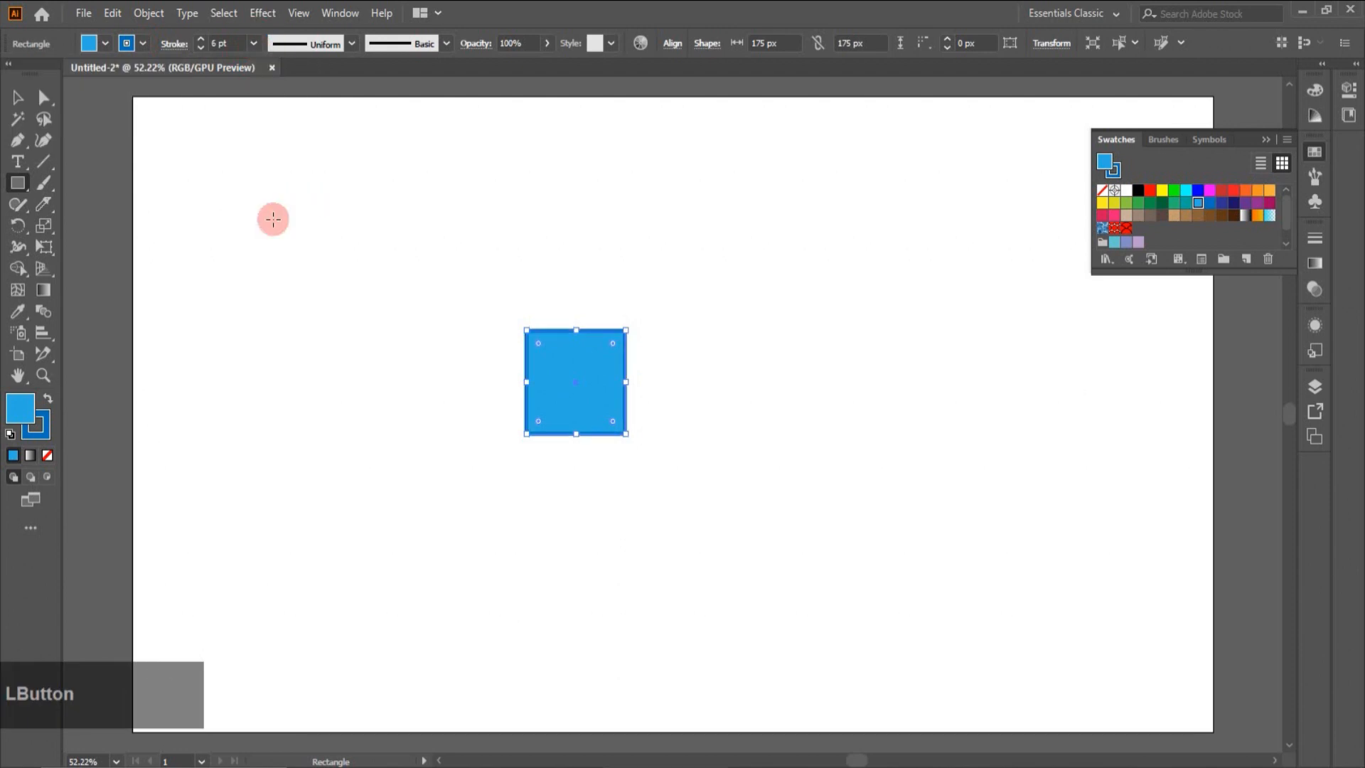
Darken the square's stroke to 56.08% brightness and lighten its fill to 74.04% saturation and 92.16% brightness.
click(45, 426)
double_click(45, 426)
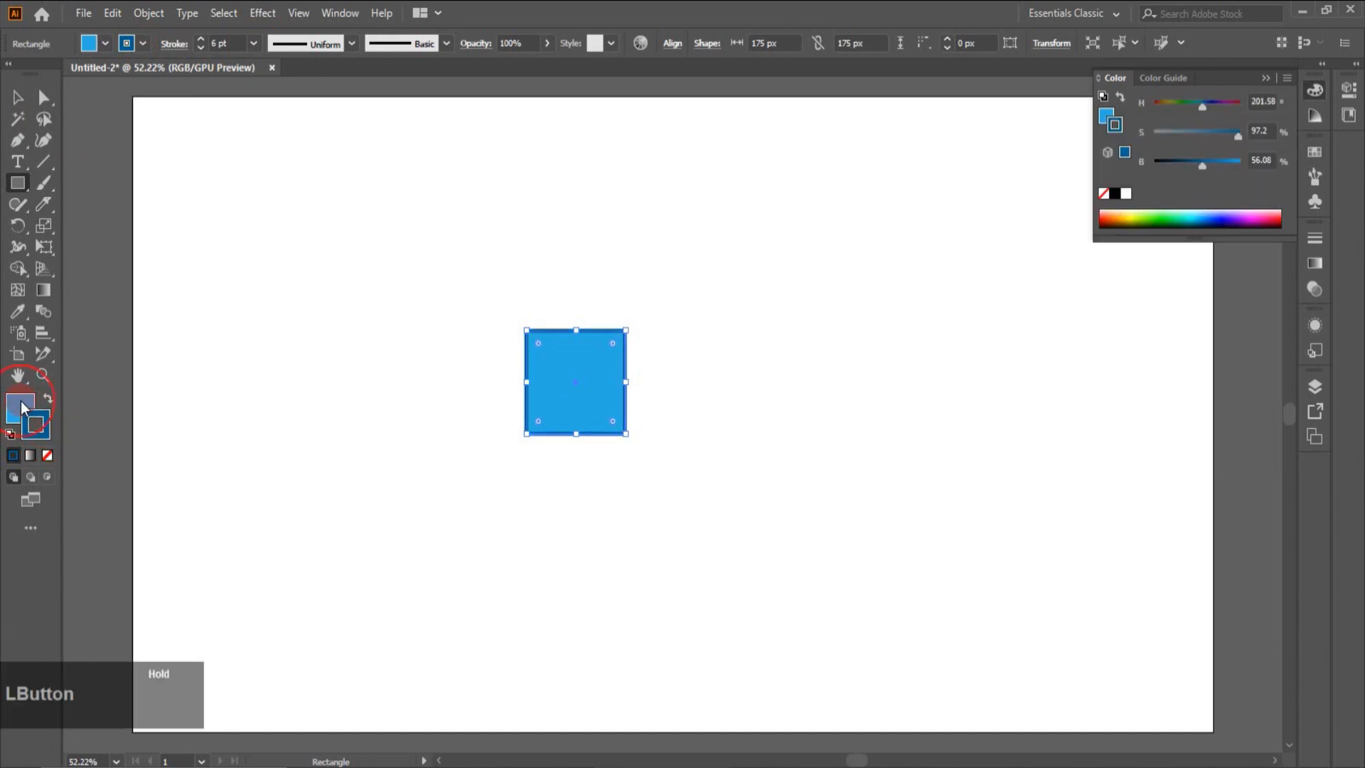
click(22, 406)
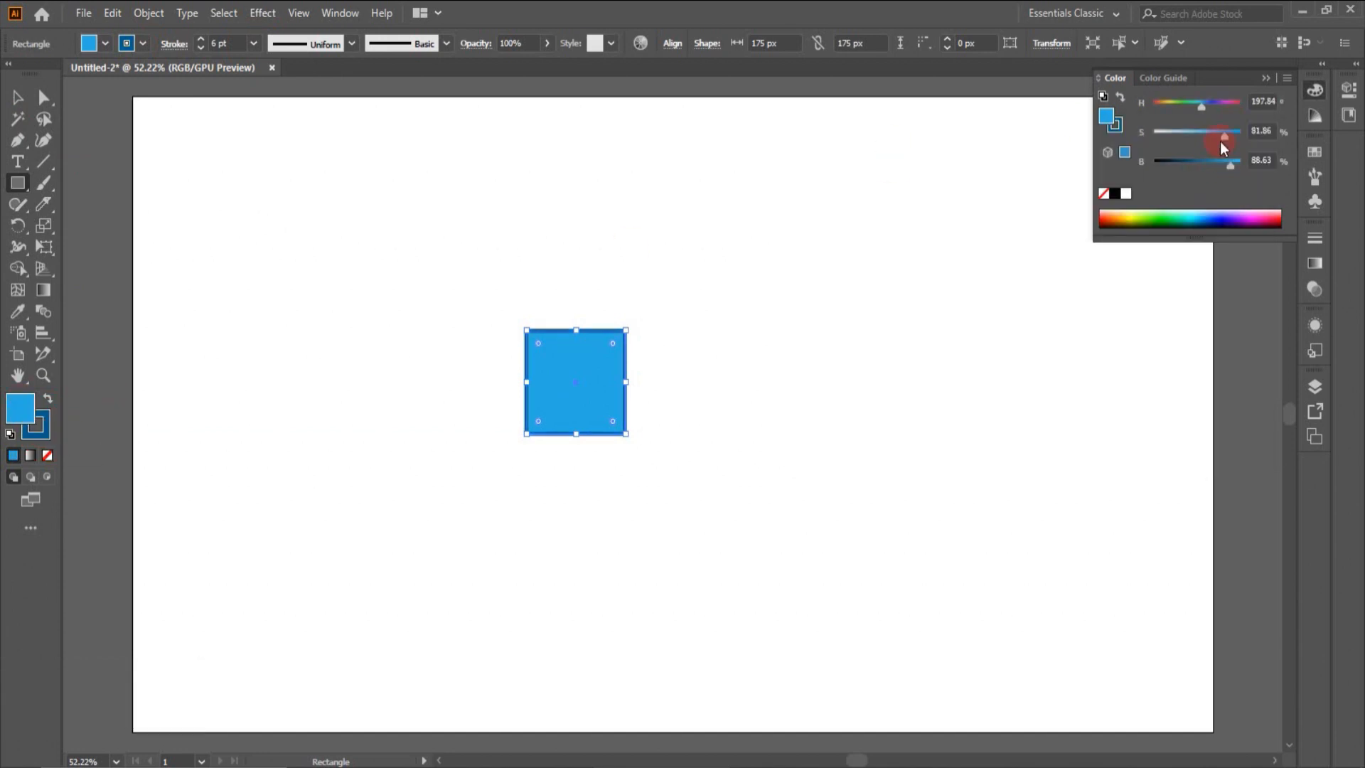
click(1234, 162)
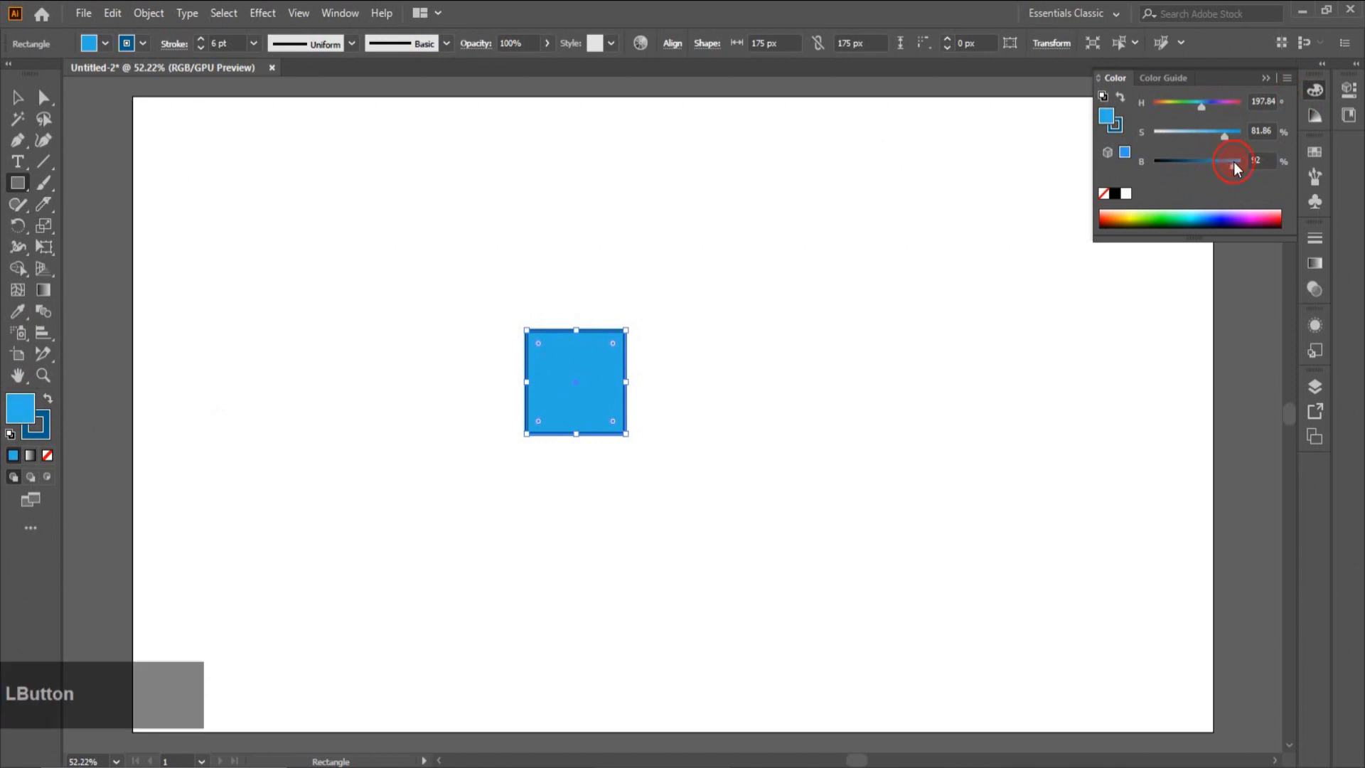
click(255, 242)
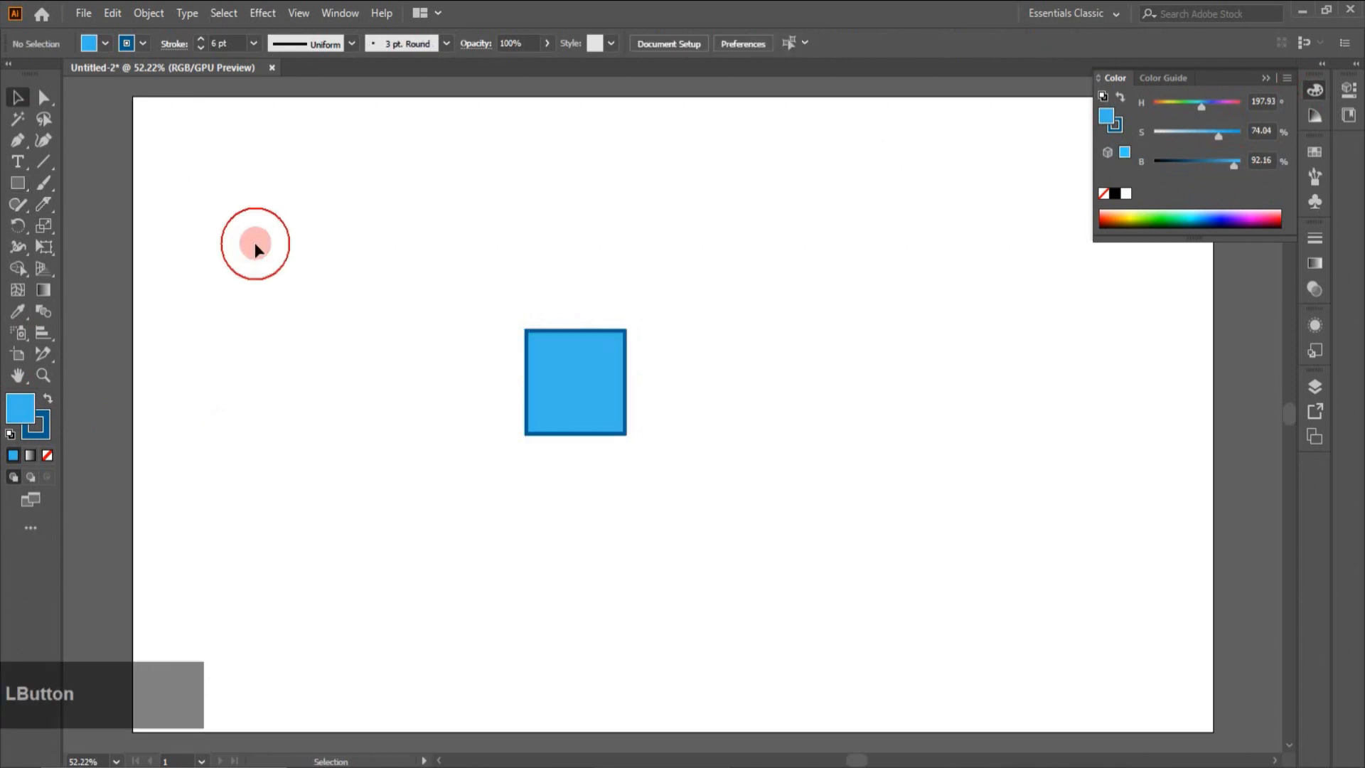
Open Transform Each for the square and set the horizontal and vertical scale to 85% with the preview on.
click(537, 434)
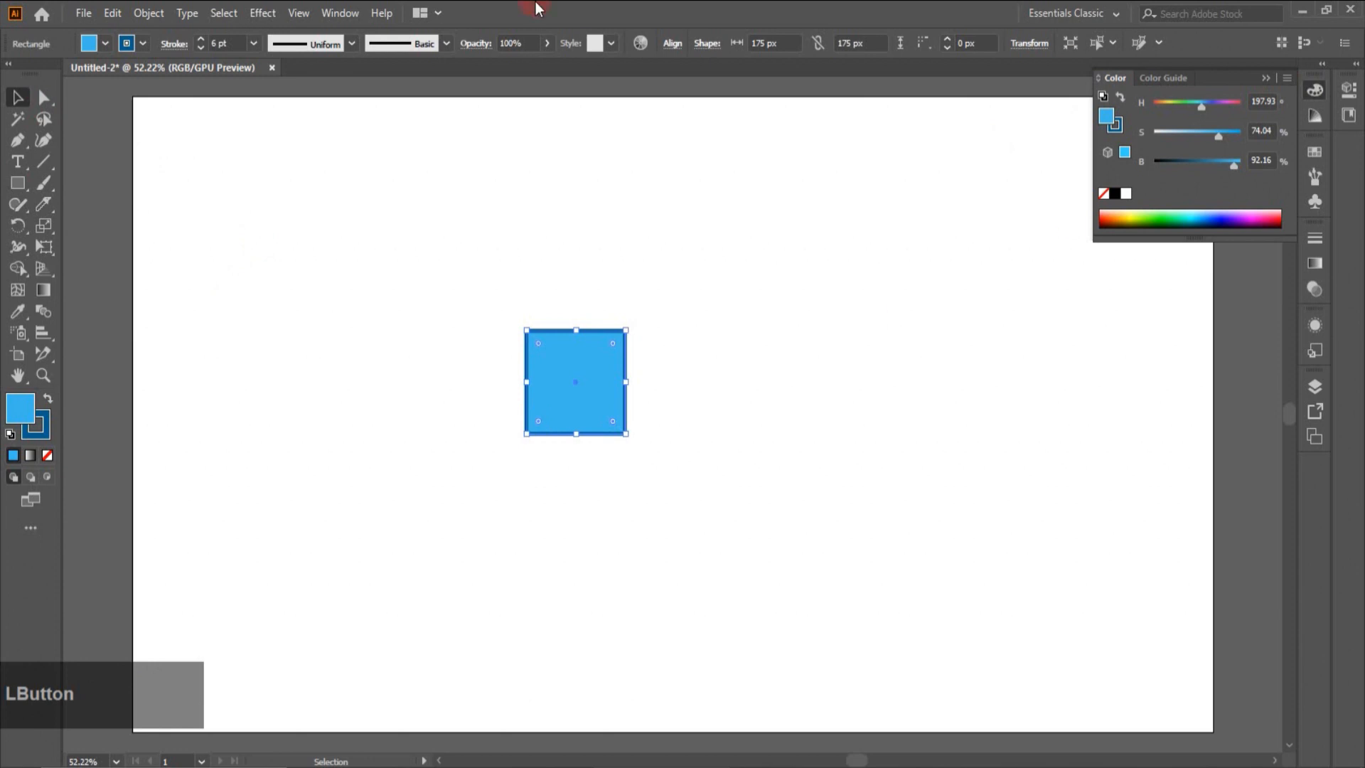
click(150, 18)
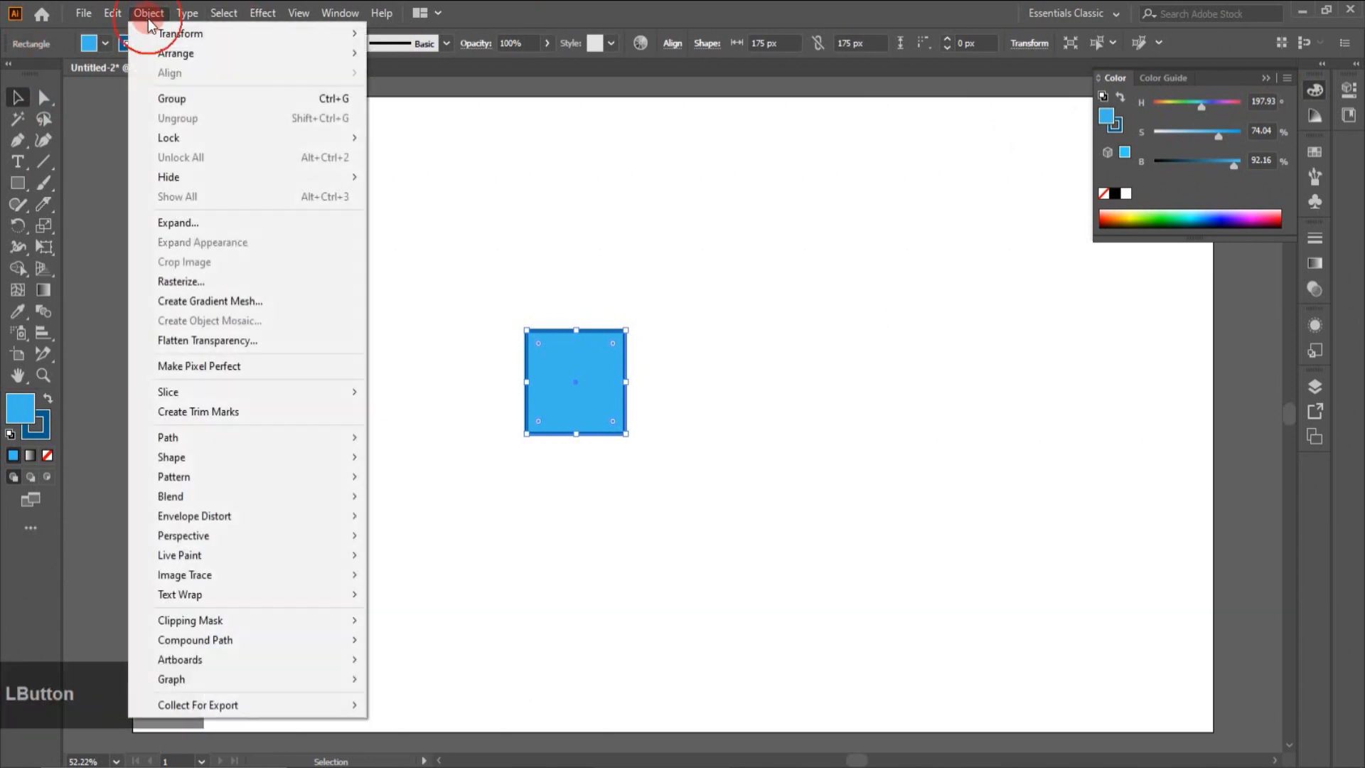
mouse_move(175, 33)
click(472, 164)
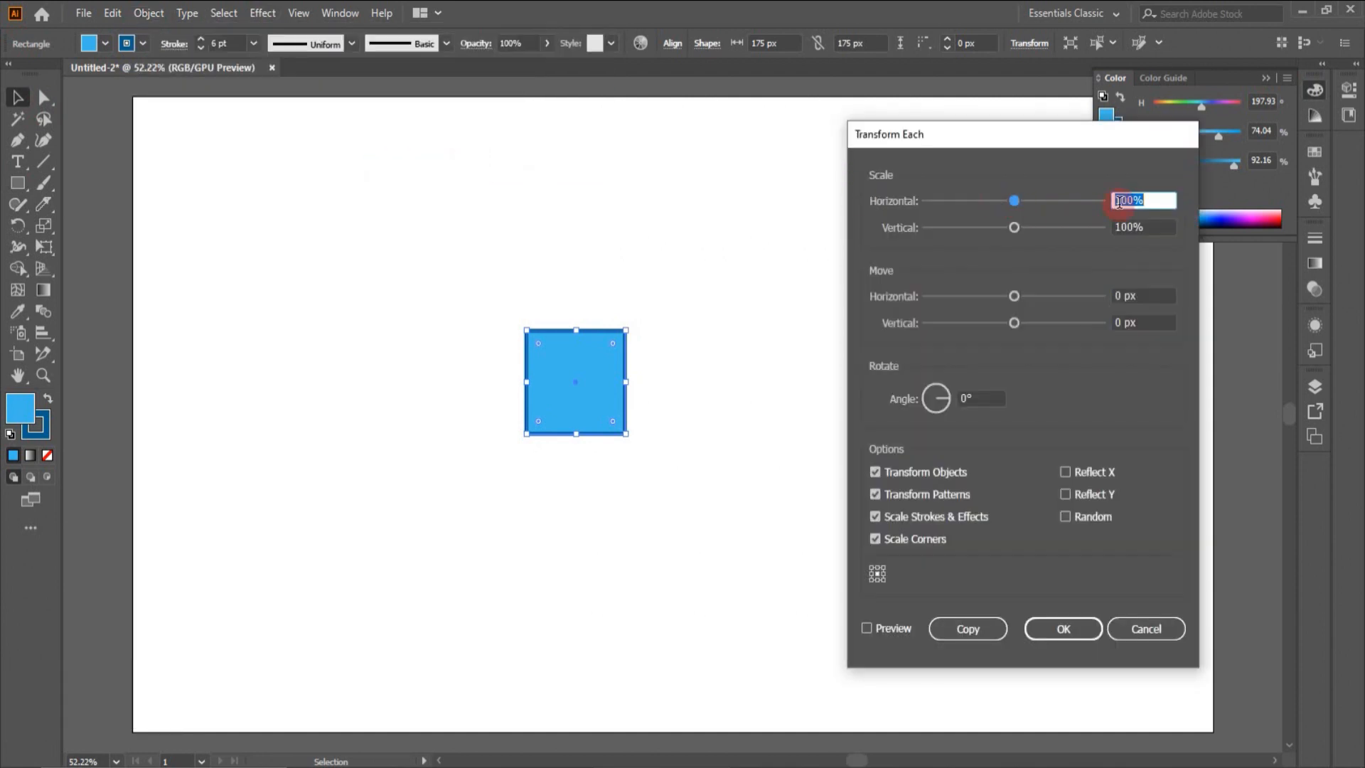
drag(1136, 200, 1106, 211)
text(85)
key(Tab)
text(85)
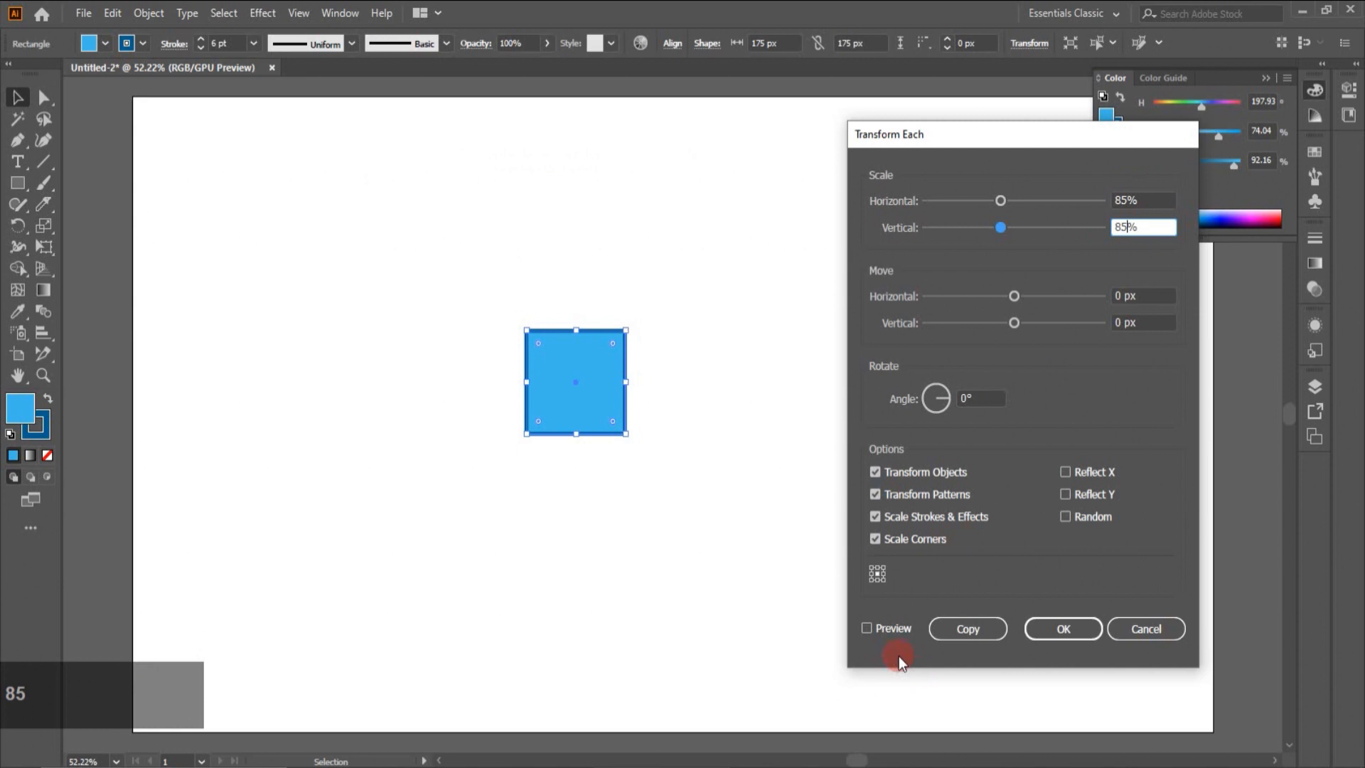
click(867, 628)
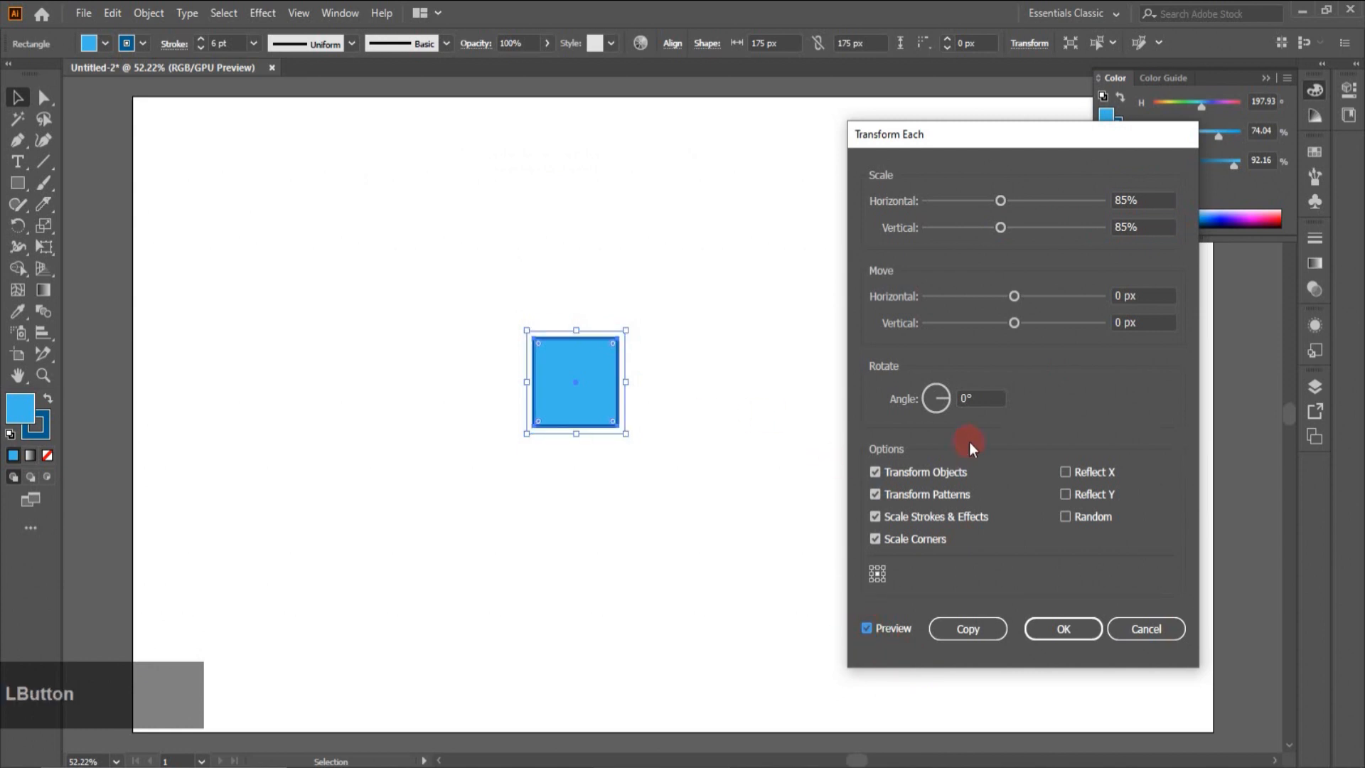
Set the Transform Each rotation angle to 10° and create the transformed square as a copy.
mouse_move(965, 396)
mouse_down()
mouse_move(954, 401)
mouse_move(981, 415)
mouse_up()
text(10)
click(865, 629)
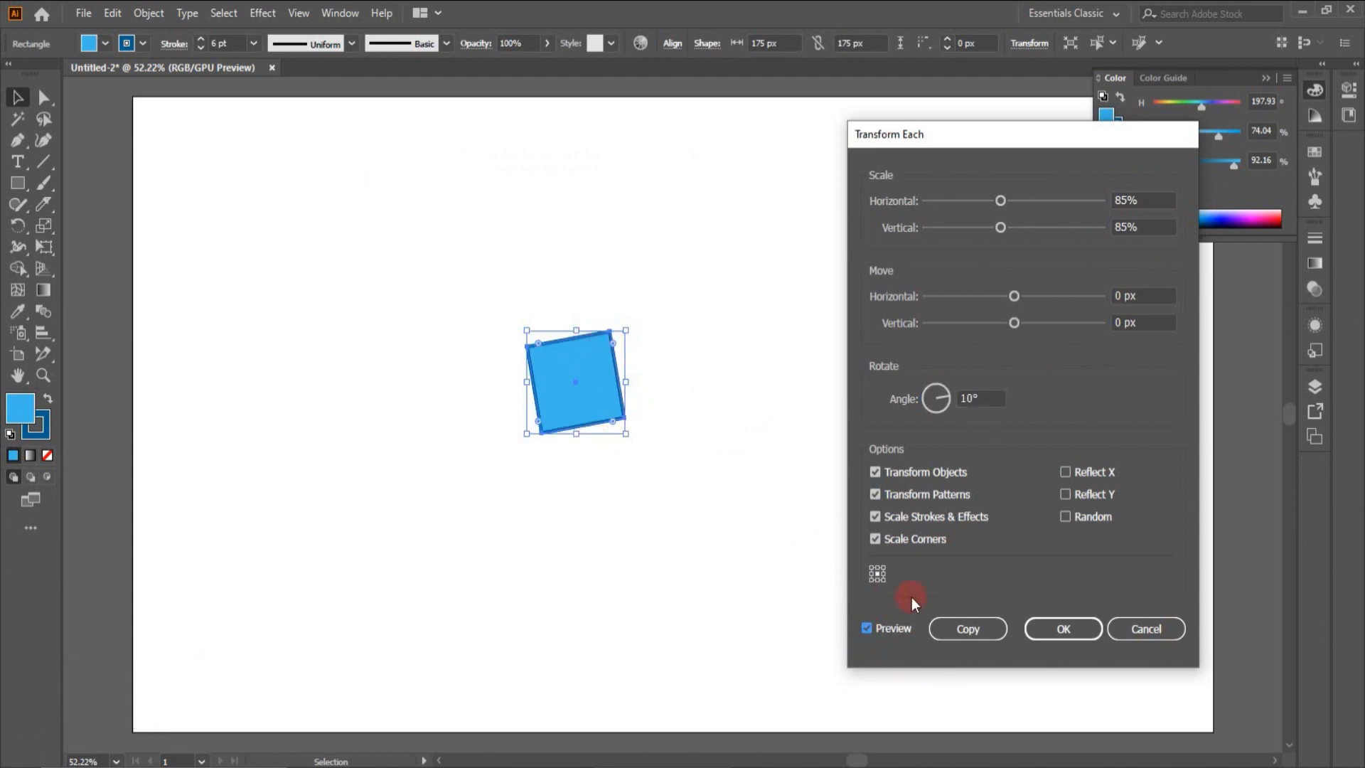
click(974, 629)
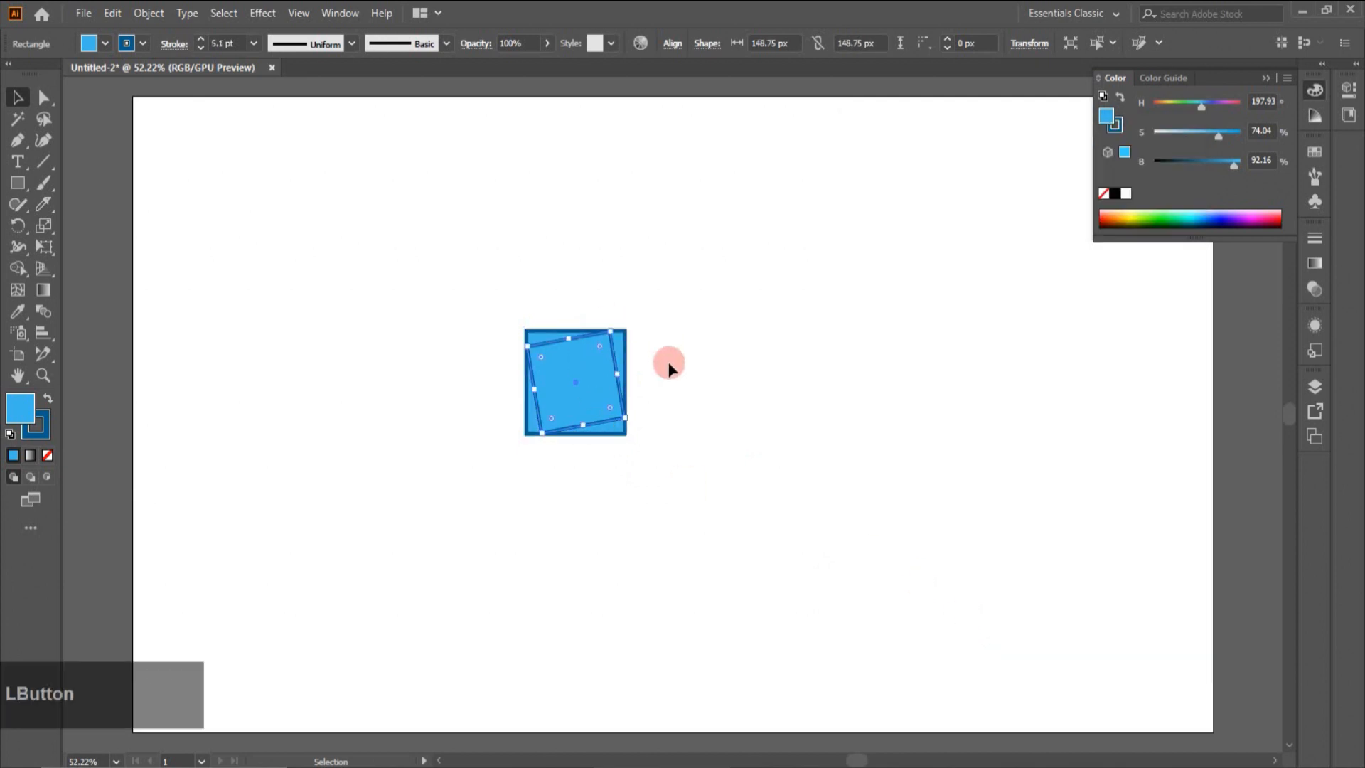
Repeat the transformed copy 11 times to build a spiral of shrinking, rotating squares.
key(ctrl+d)
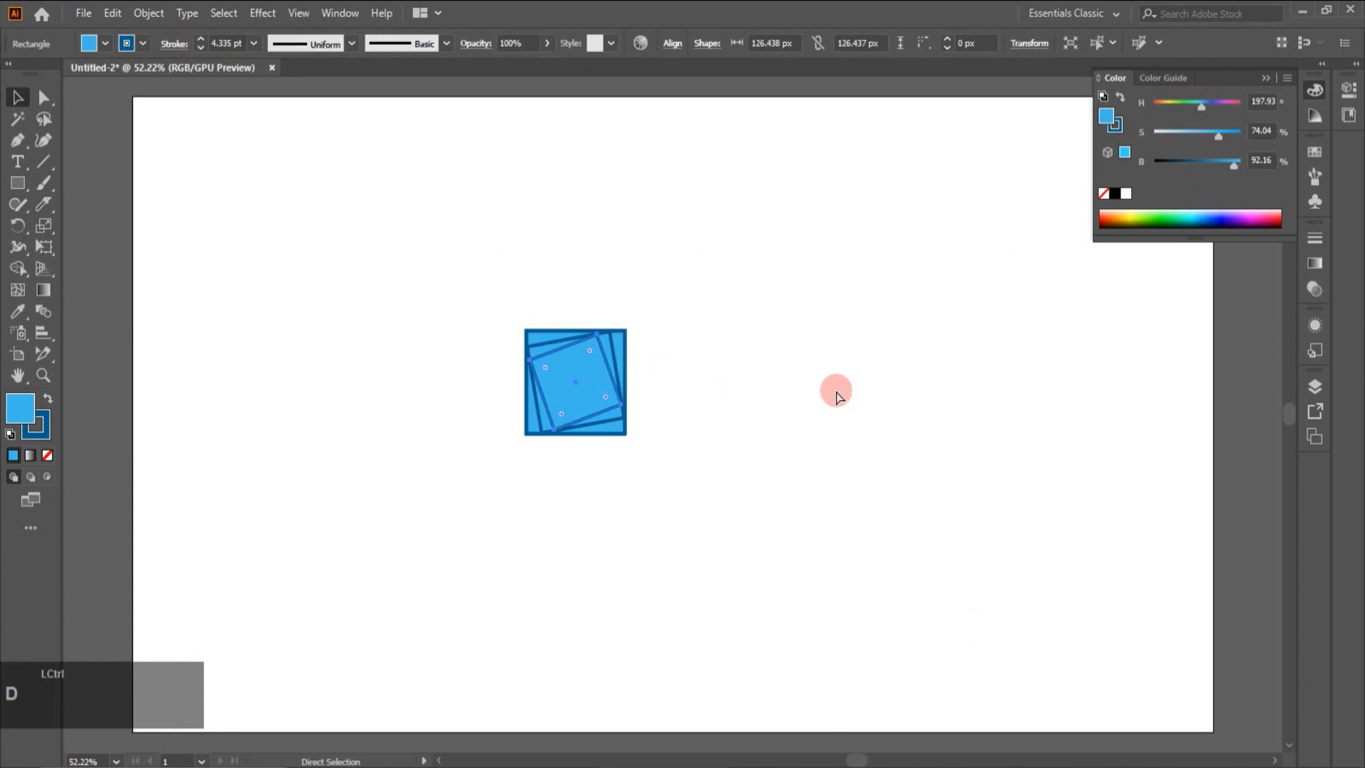
key(ctrl+d)
key(ctrl+d)
key(ctrl+d)
key(ctrl+d)
key(ctrl+d)
key(ctrl+d)
key(ctrl+d)
key(ctrl+d)
key(ctrl+d)
key(ctrl+d)
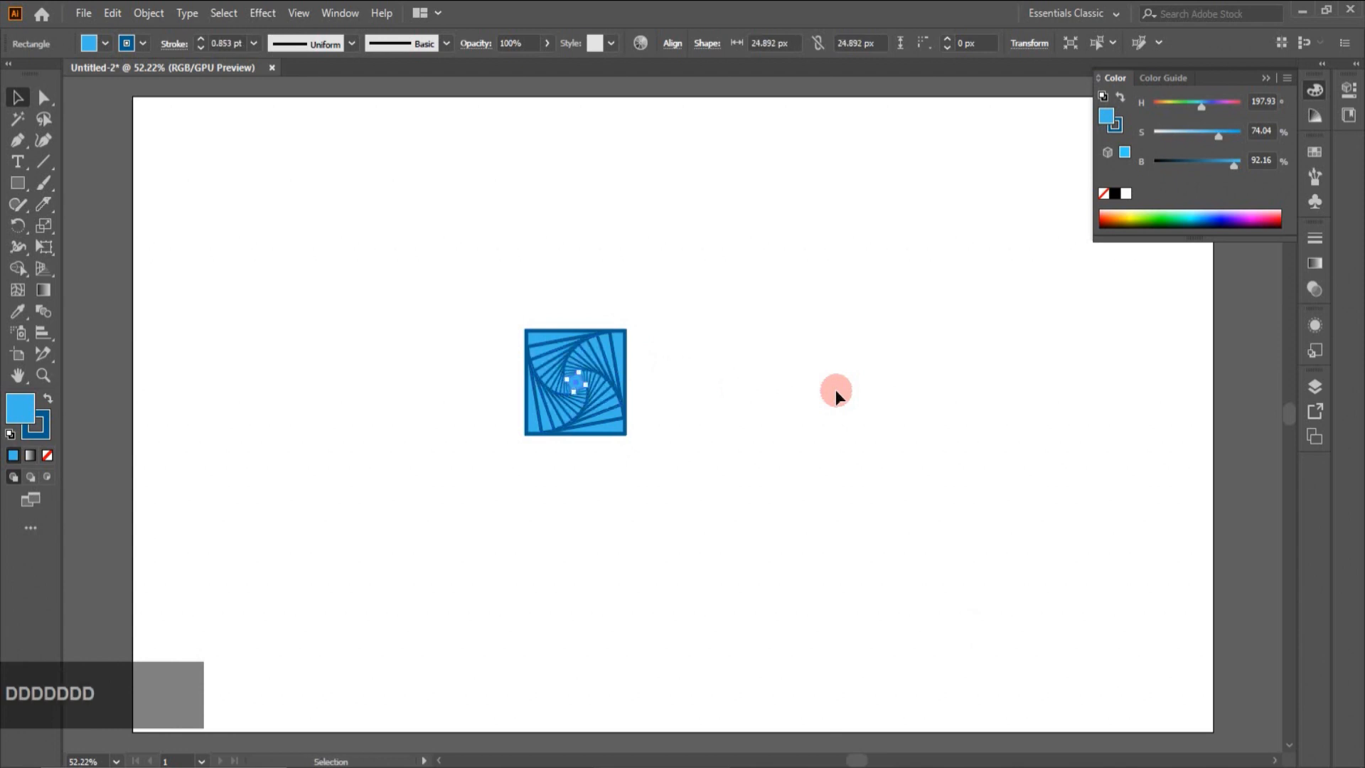
Group all the nested squares and rotate the group 45° into a diamond.
click(433, 281)
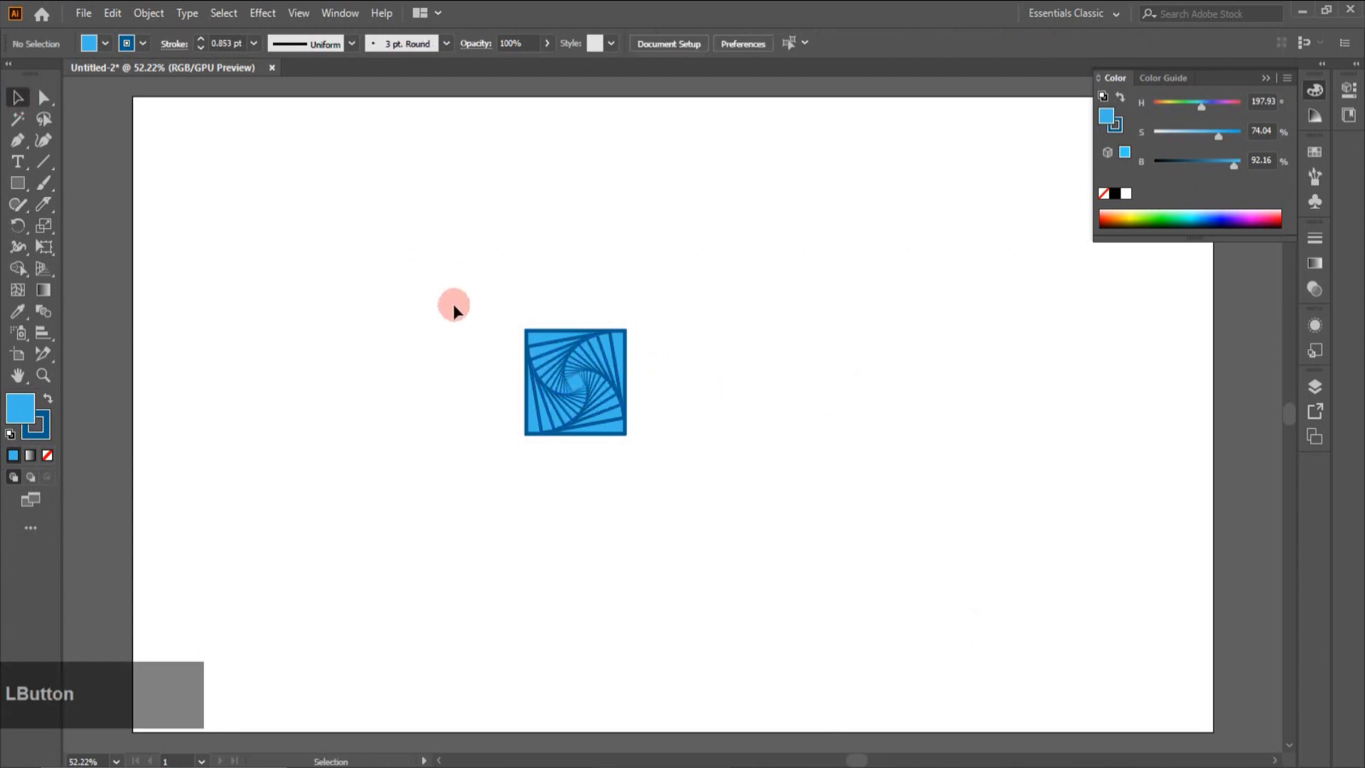
drag(461, 278, 642, 458)
right_click(596, 417)
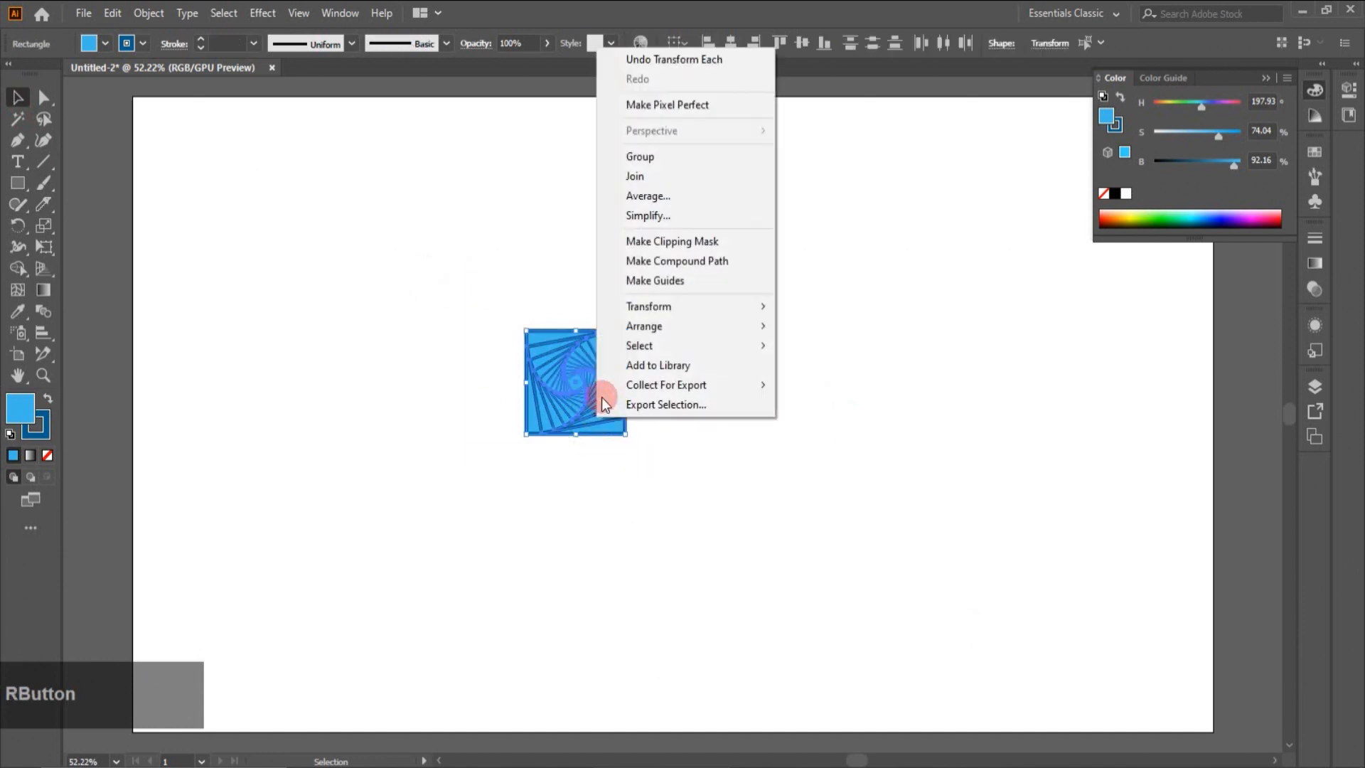
click(643, 156)
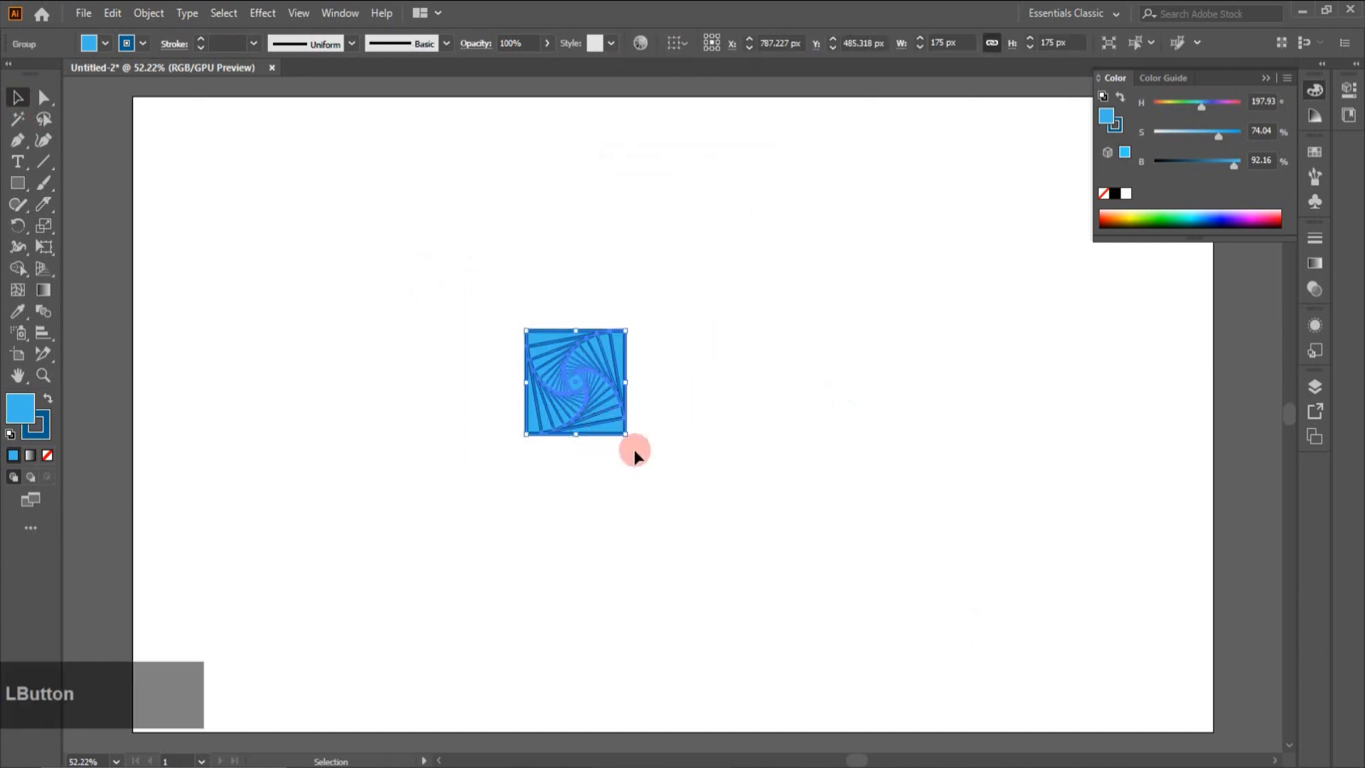
drag(634, 436, 655, 393)
click(688, 389)
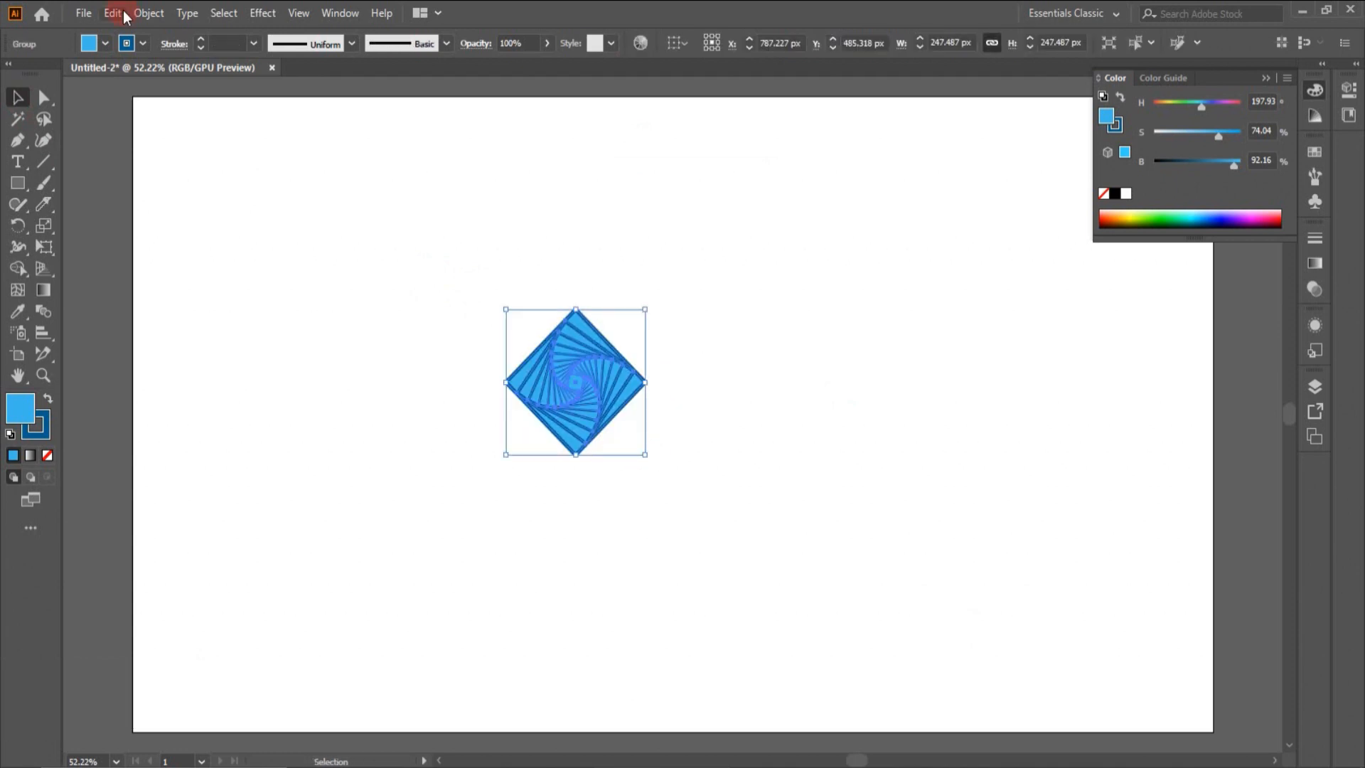
Make a new pattern from the diamond group and set its tile type to Brick by Row.
click(137, 11)
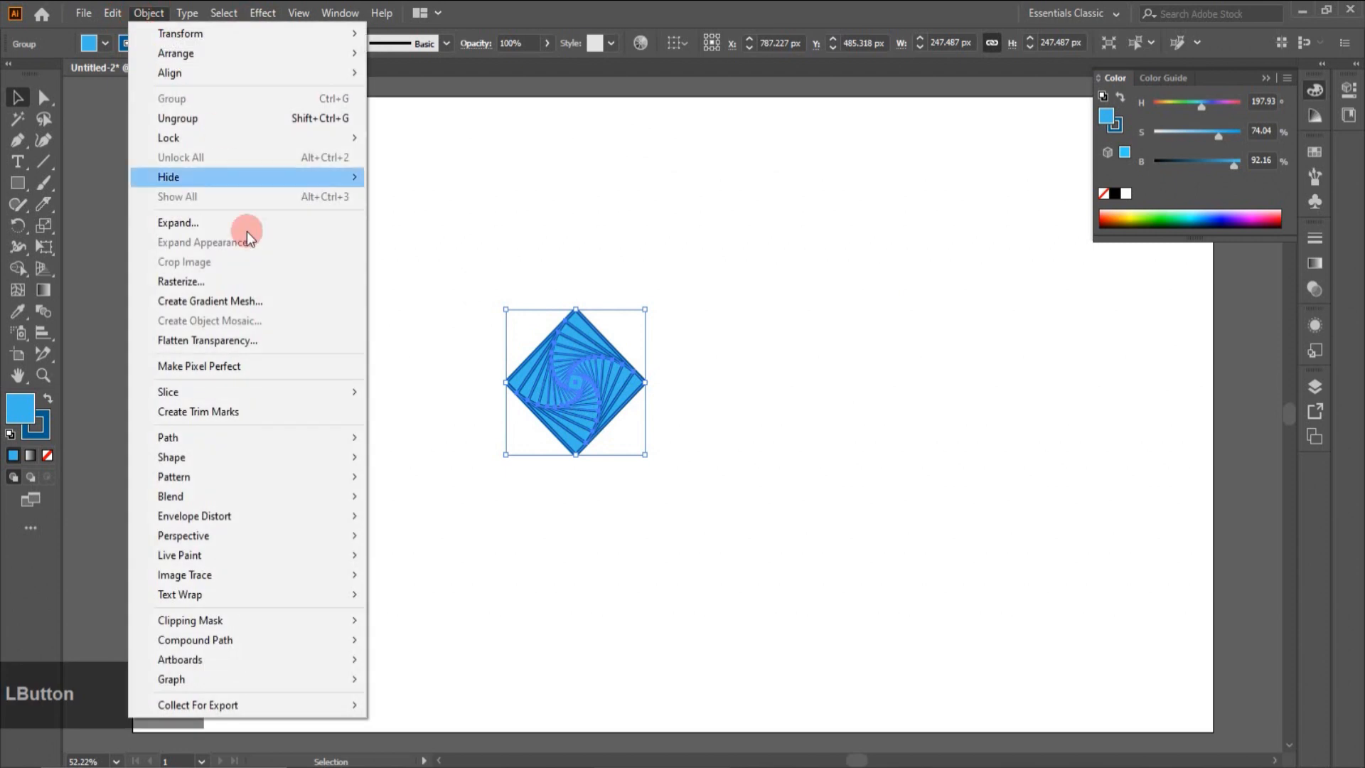
mouse_move(213, 478)
click(373, 478)
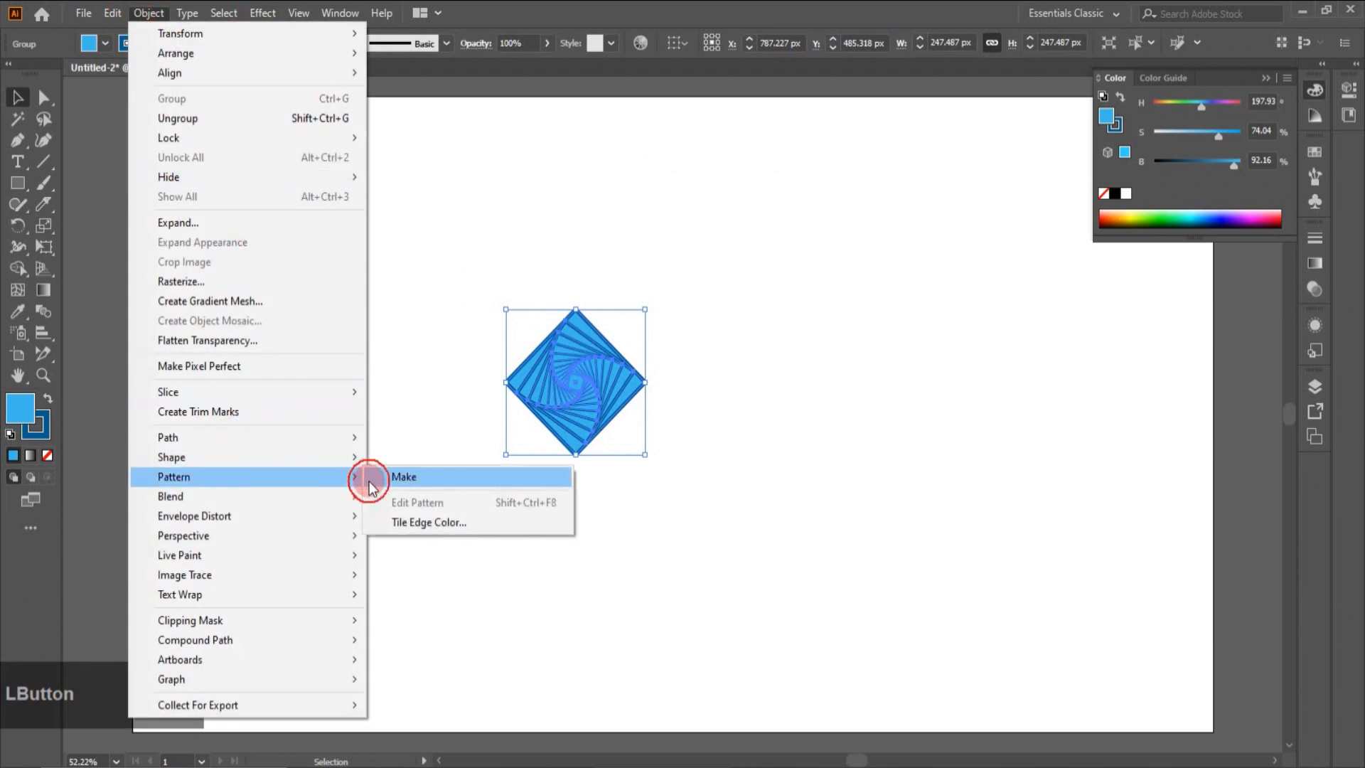
click(846, 427)
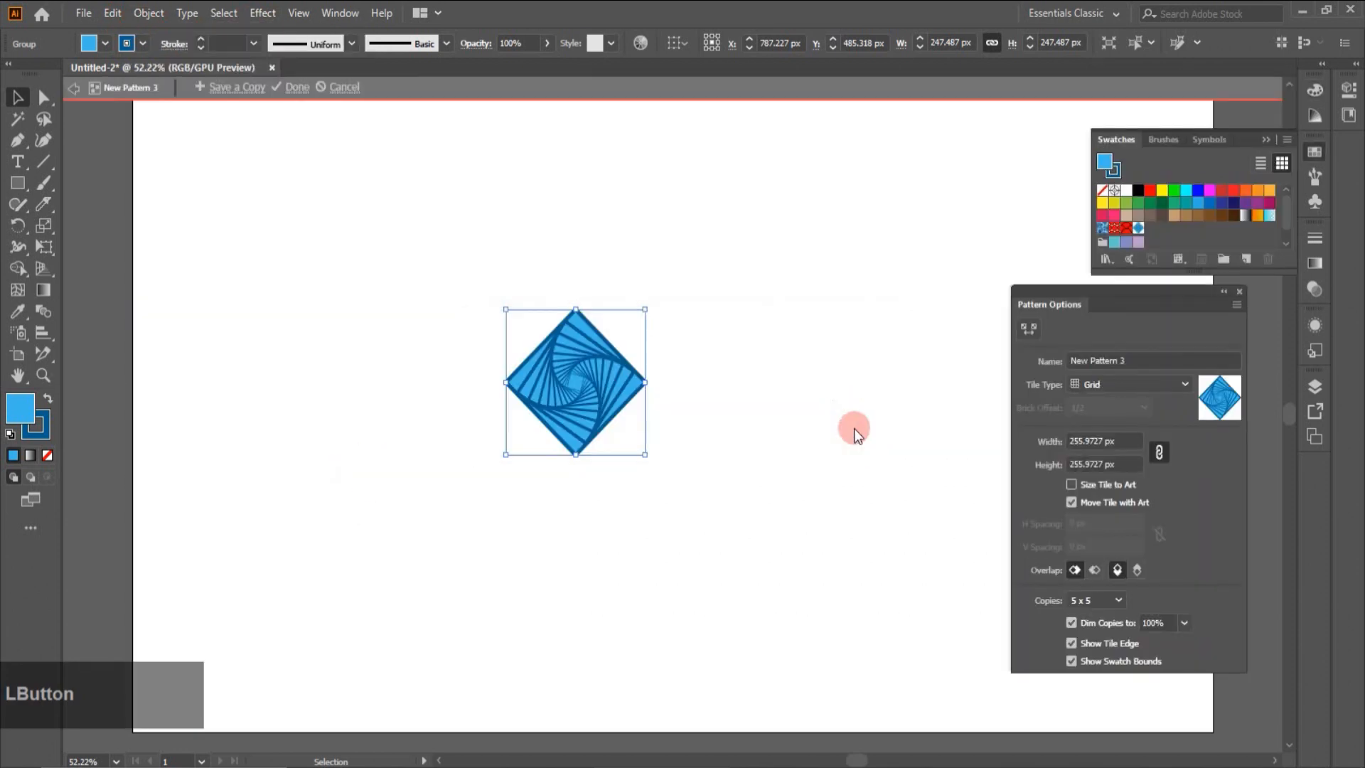
click(1152, 384)
click(1149, 424)
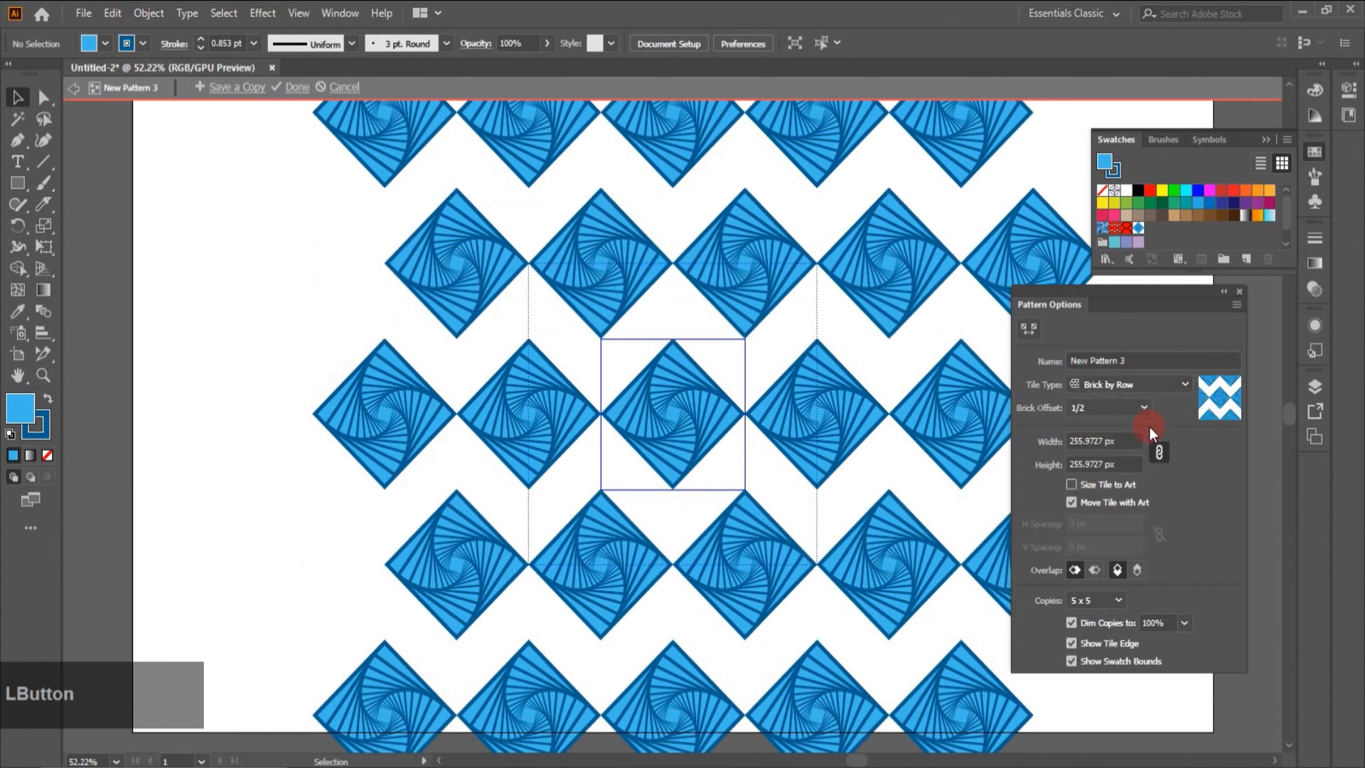
Enable Size Tile to Art and set New Pattern 3's vertical spacing to -131 px.
click(1071, 484)
click(1076, 542)
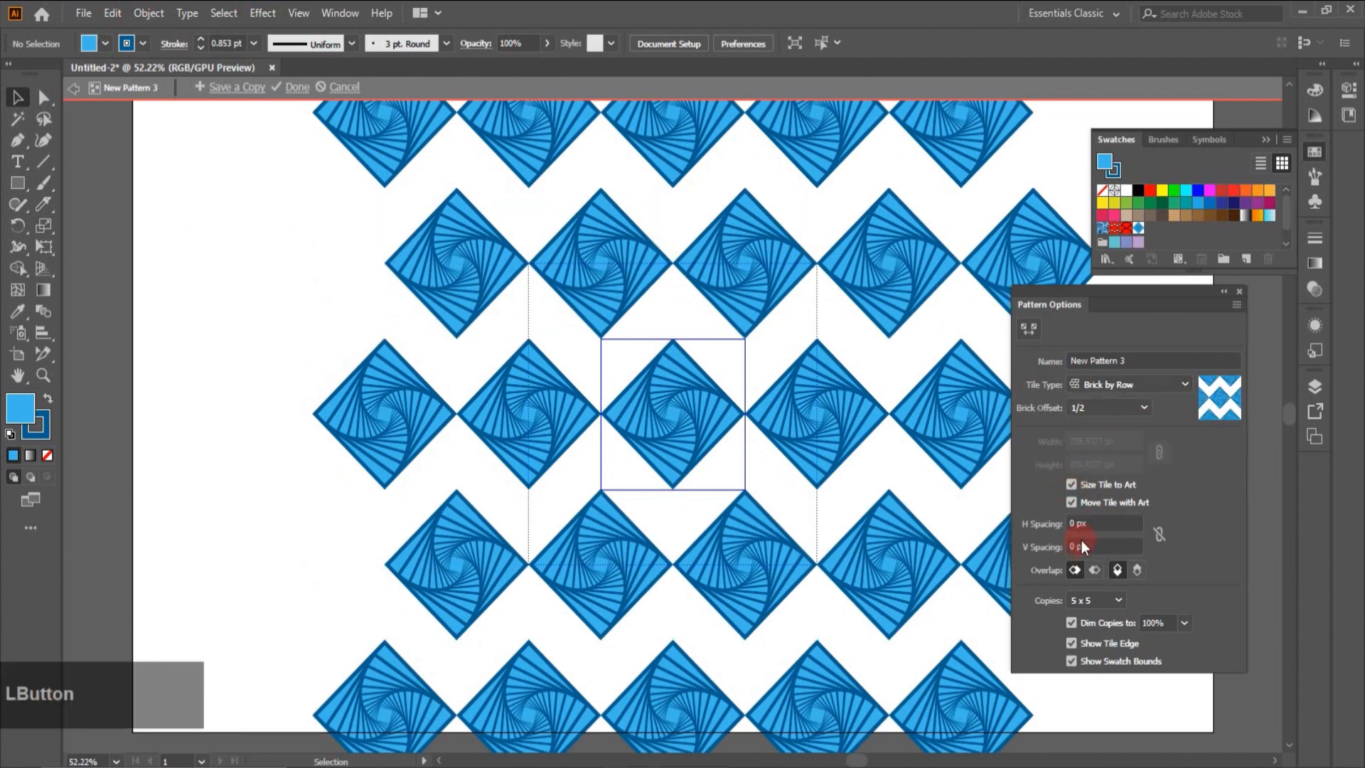
click(1080, 548)
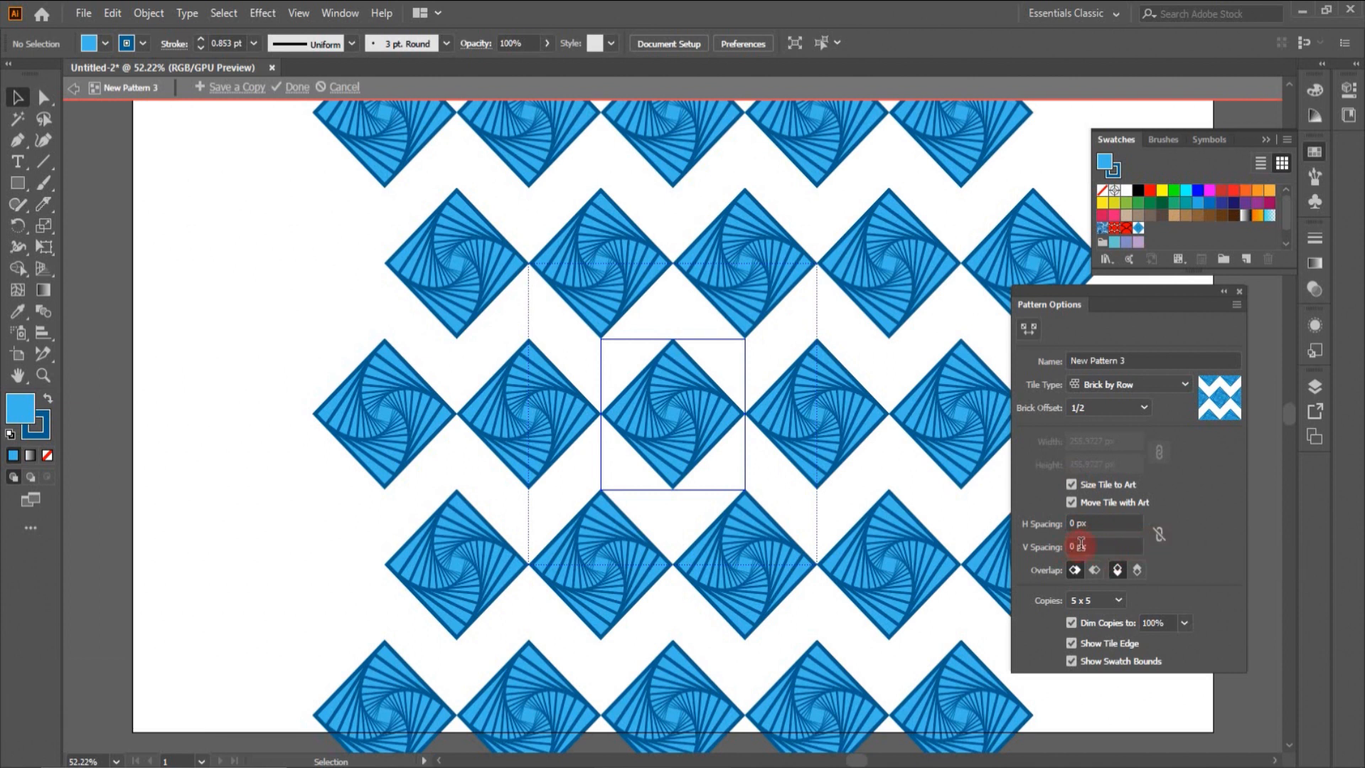
click(1070, 547)
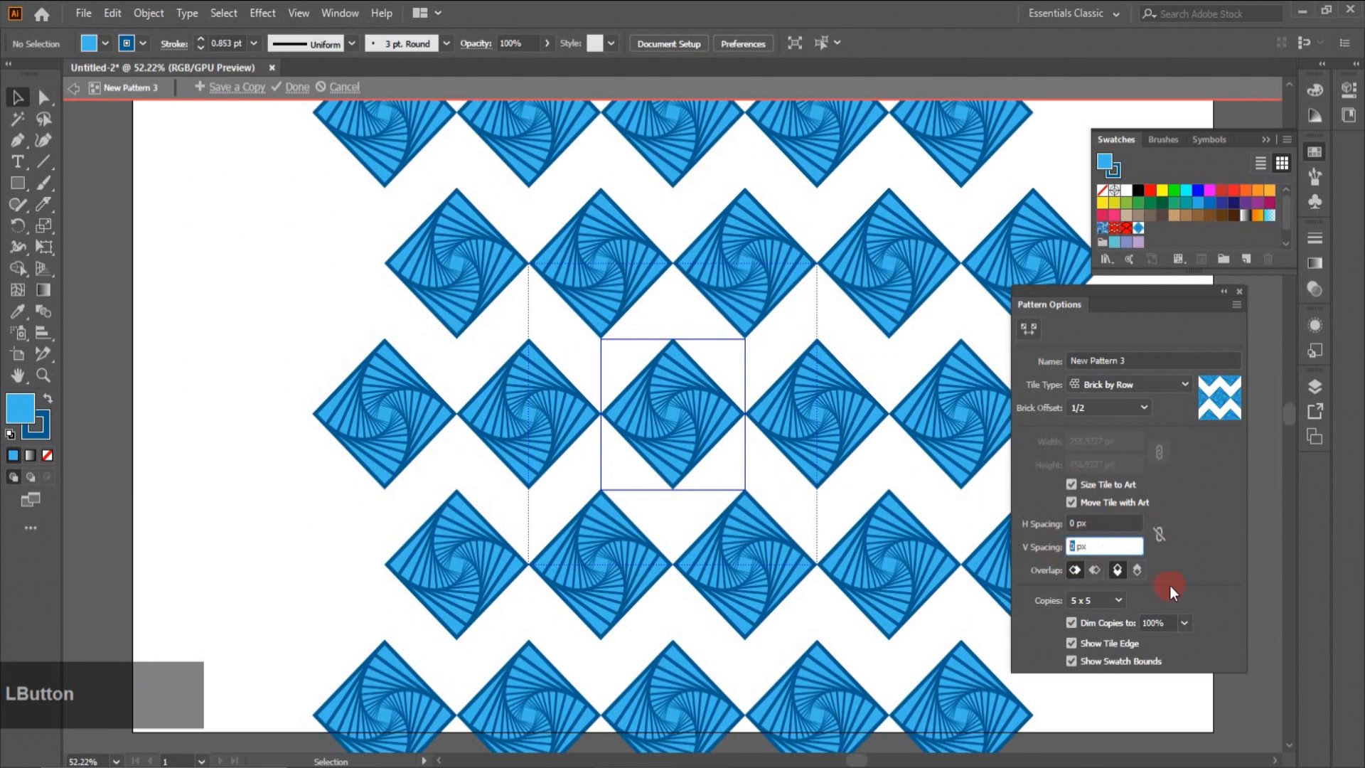
key(Down)
key(Down)
key(Down)
key(Down)
key(Down)
key(Down)
key(Down)
key(Down)
key(Down)
key(Down)
key(Down)
key(Down)
key(Down)
key(Down)
key(Down)
key(Down)
key(Down)
key(Down)
key(Down)
key(Down)
key(Down)
key(Down)
key(Down)
key(Down)
key(Down)
key(Down)
key(Down)
key(Down)
key(Down)
key(Down)
key(Down)
key(Down)
key(Down)
key(Down)
key(Down)
key(Down)
key(Down)
key(Down)
key(Down)
key(Down)
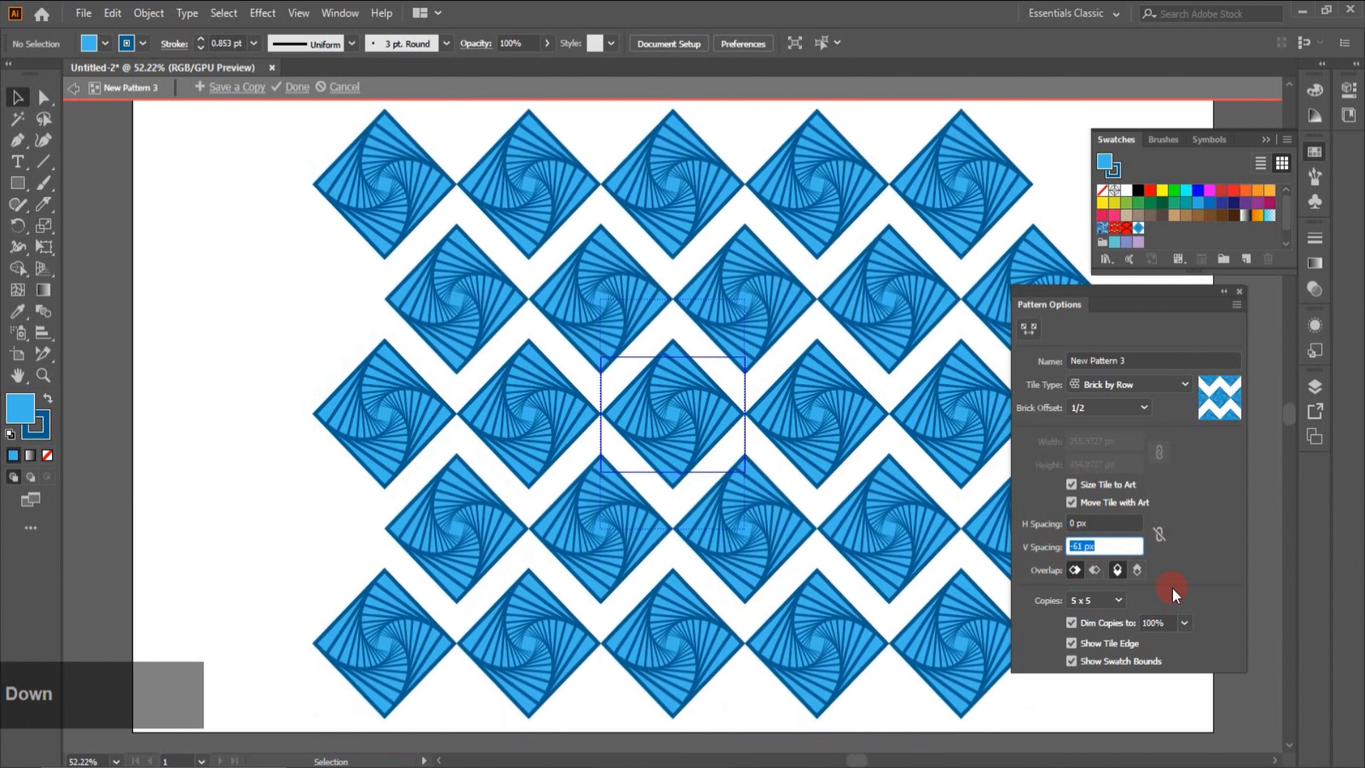
key(Down)
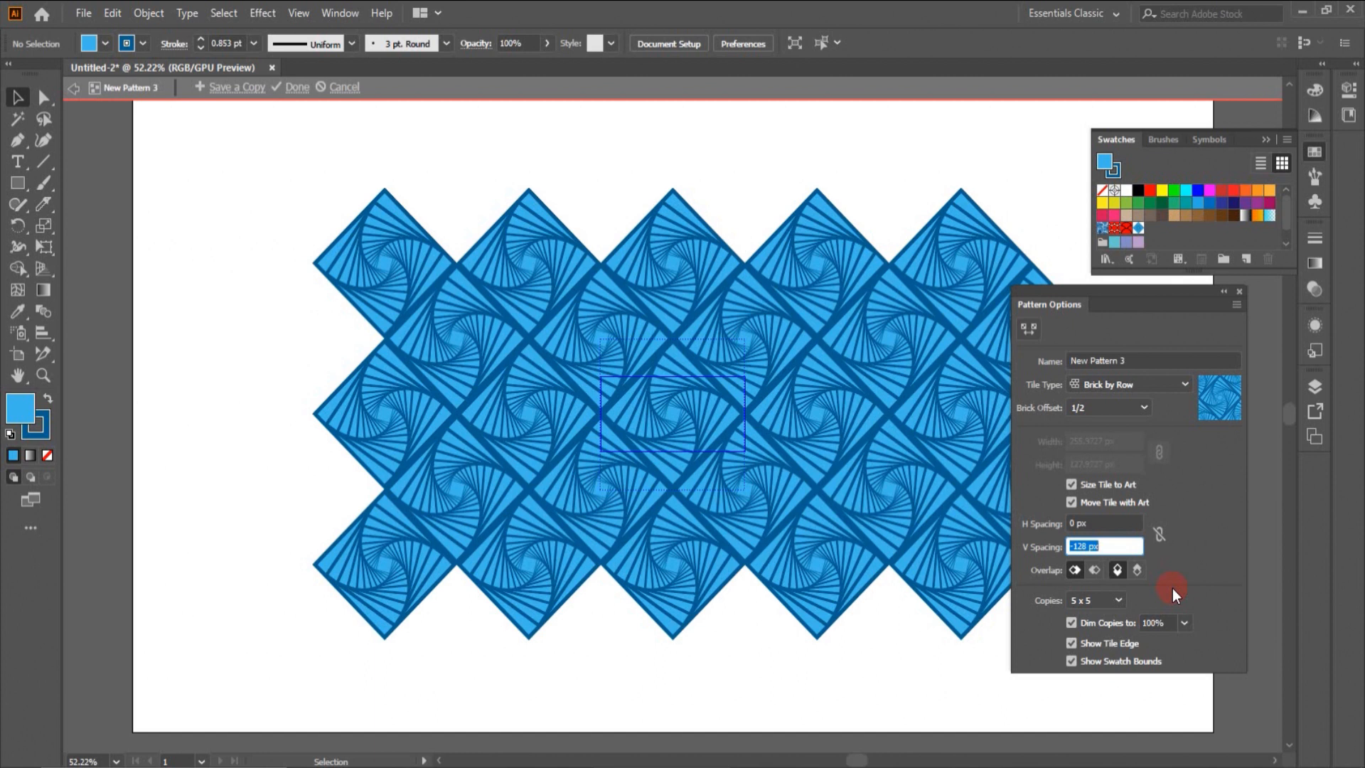
key(Down)
key(Down)
key(Down)
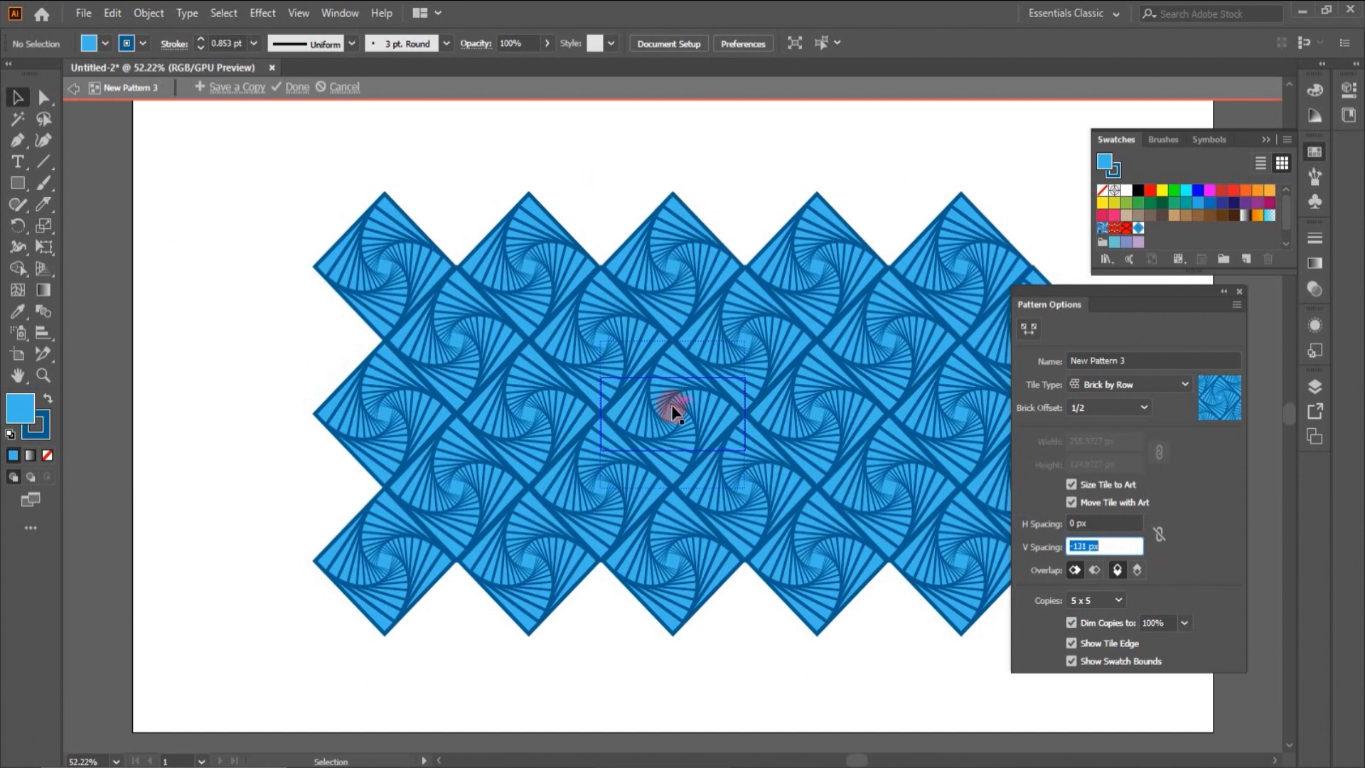
Finish editing the pattern and delete the original diamond group from the artboard.
click(297, 90)
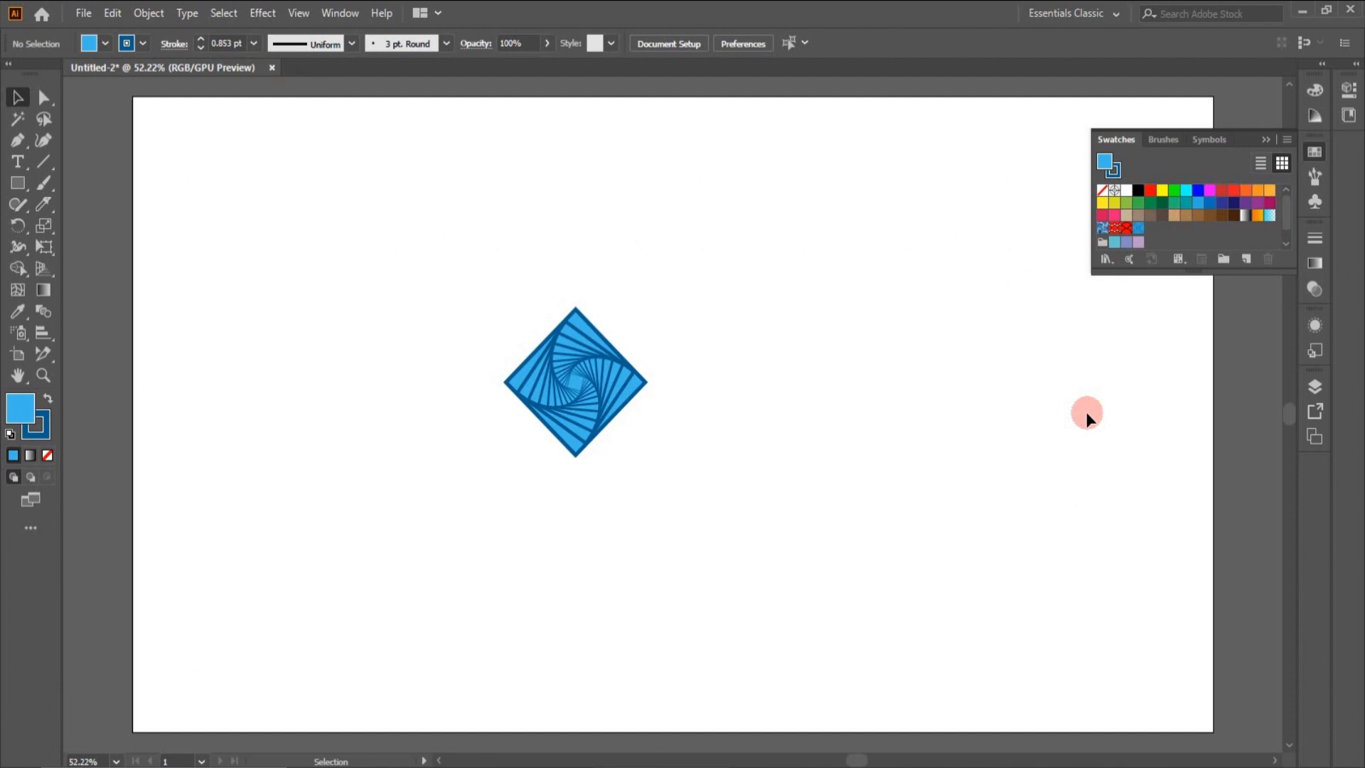
click(580, 417)
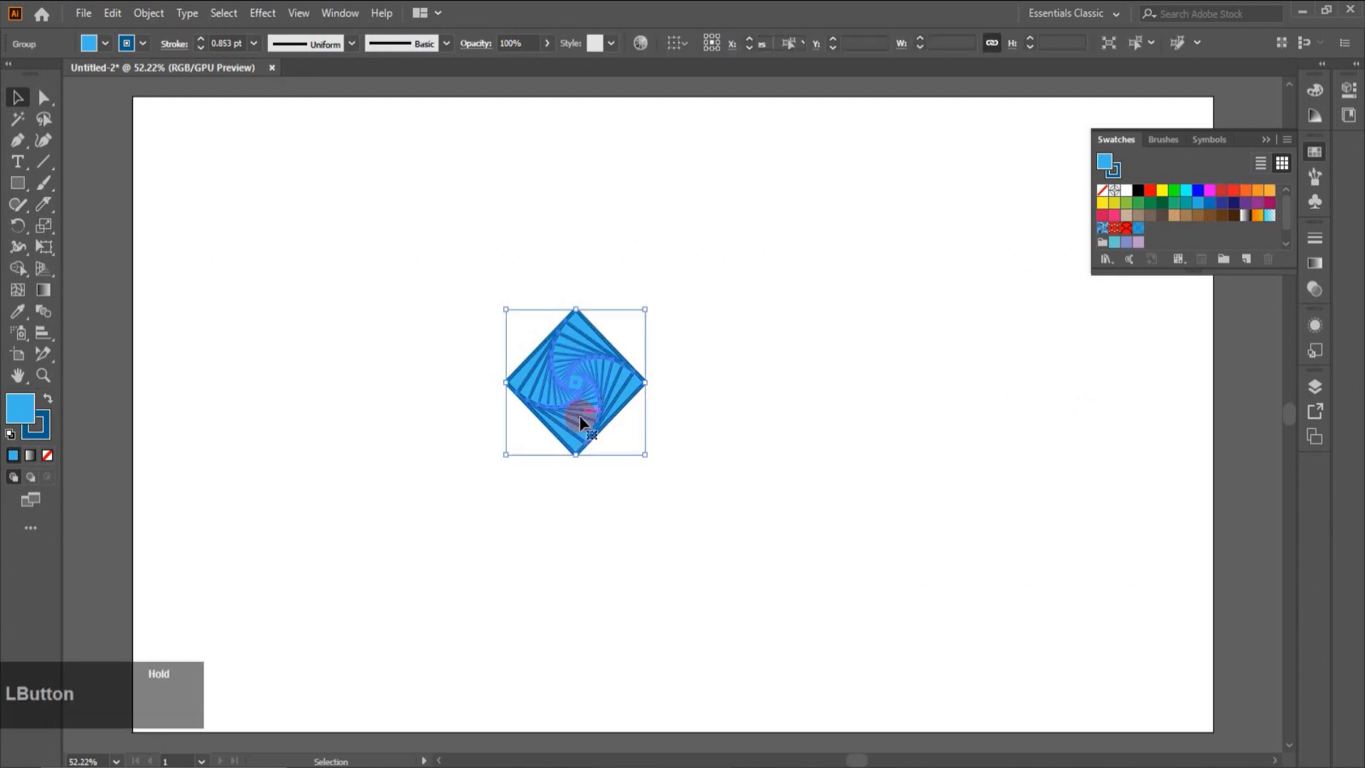
key(Delete)
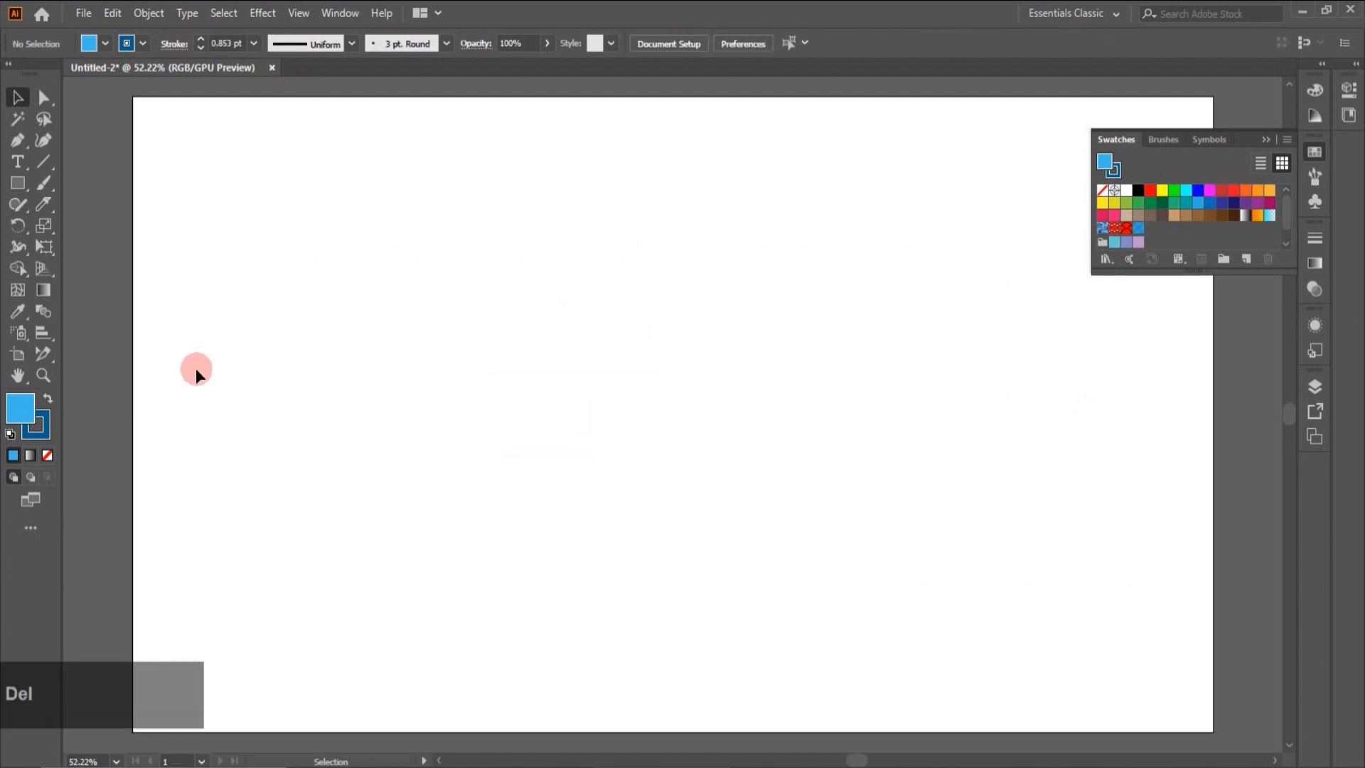
Draw a rectangle about 1294 by 871 px with default colours and fill it with the New Pattern 3 swatch.
click(19, 186)
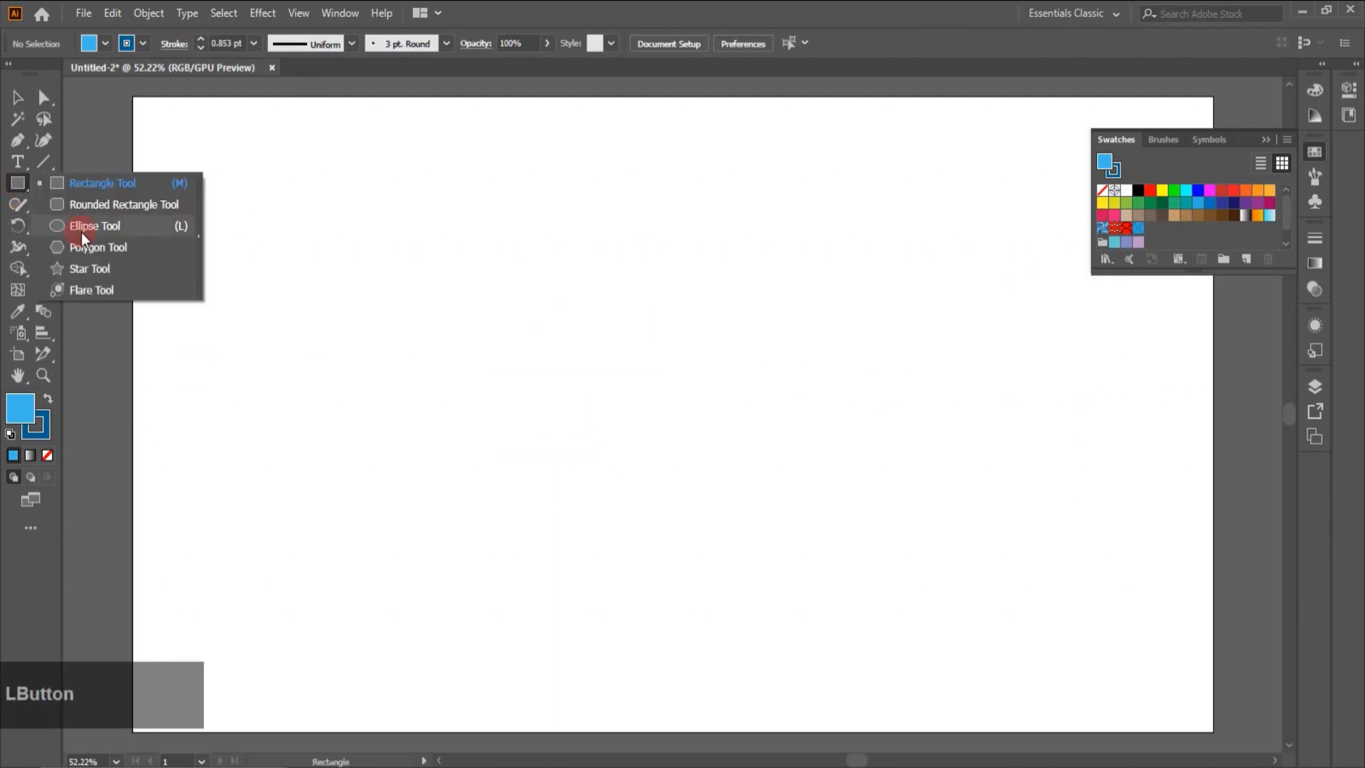
click(74, 185)
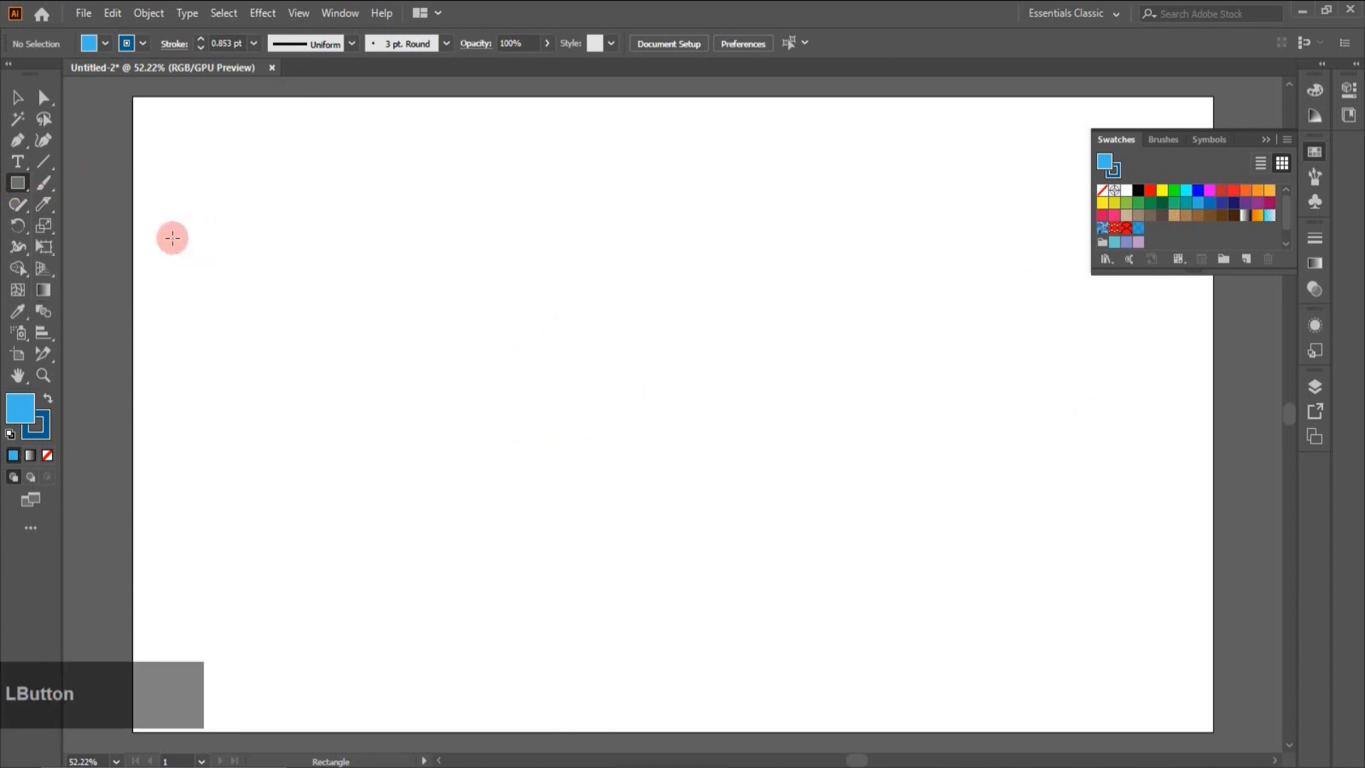
key(d)
mouse_move(177, 165)
mouse_down()
mouse_move(426, 458)
mouse_move(923, 655)
mouse_move(904, 678)
mouse_up()
click(1138, 229)
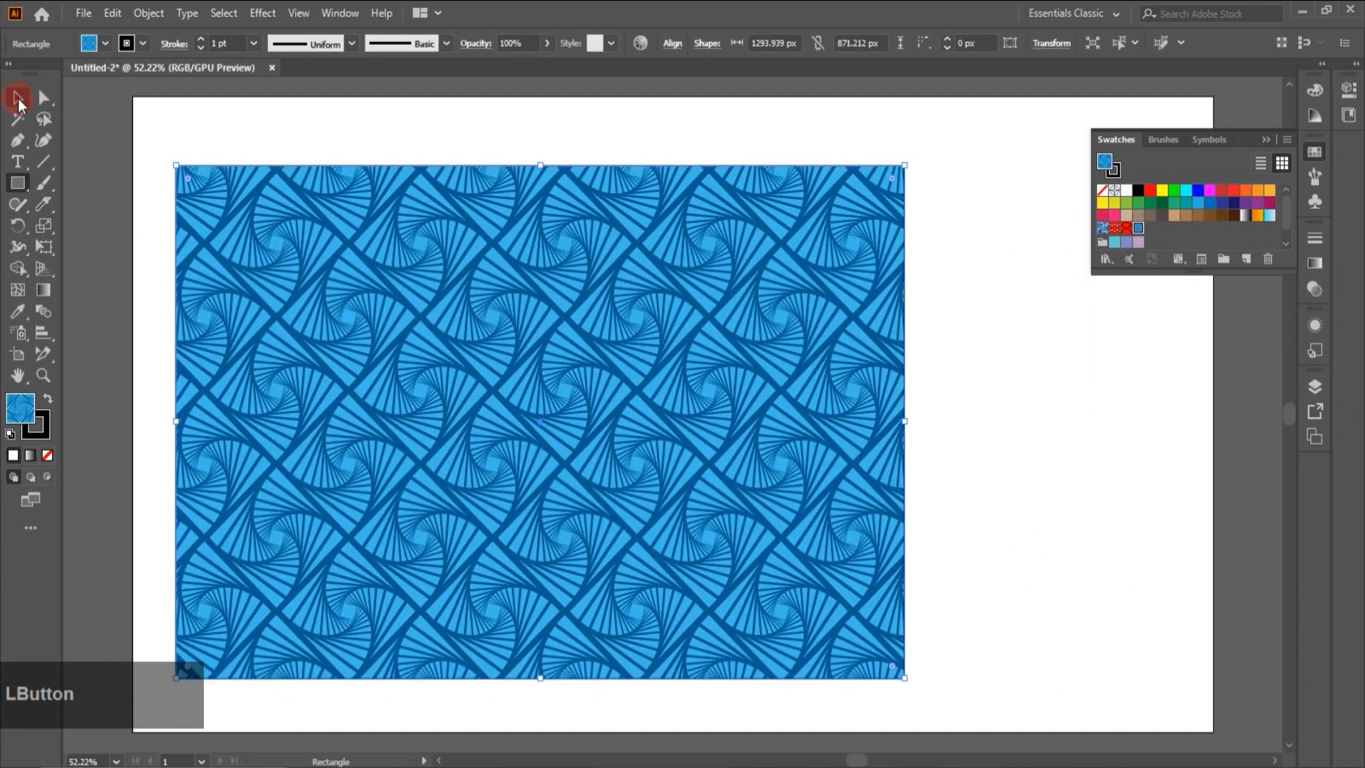
click(18, 98)
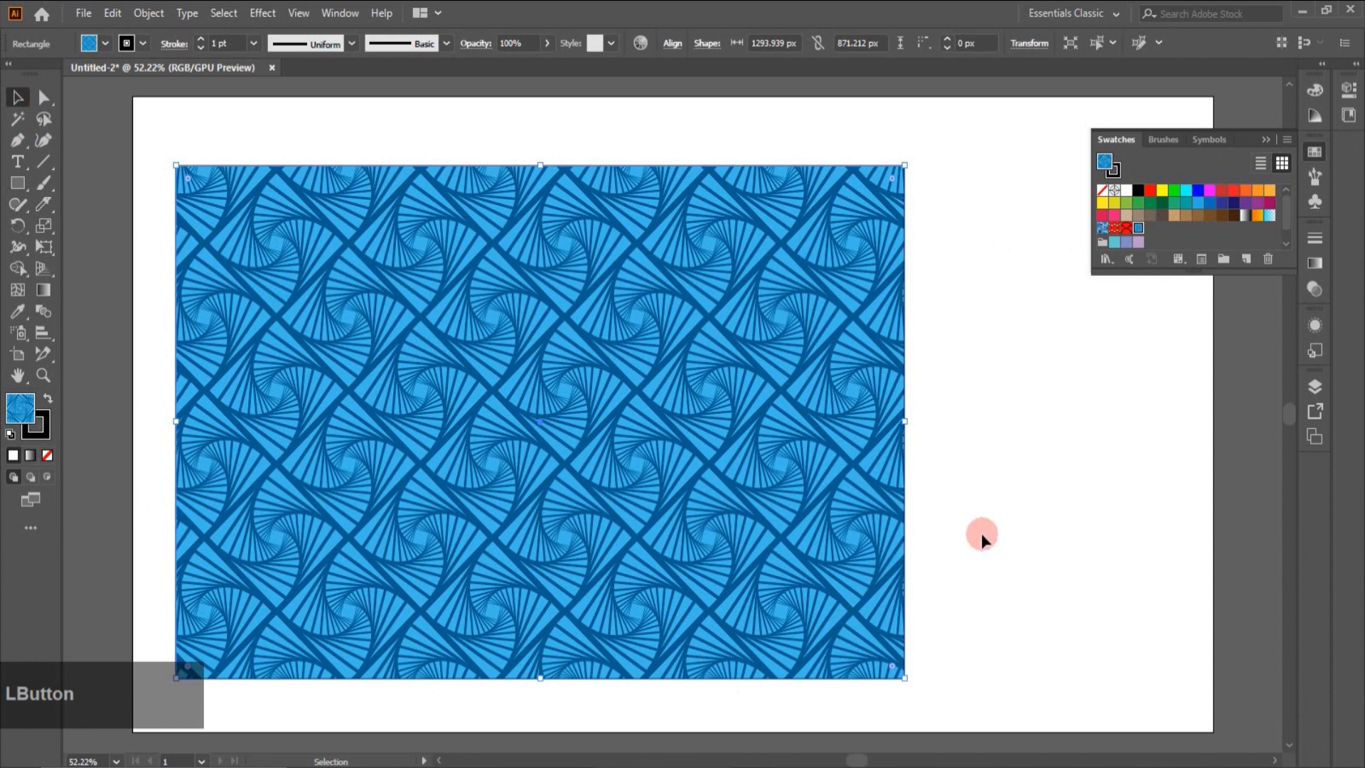